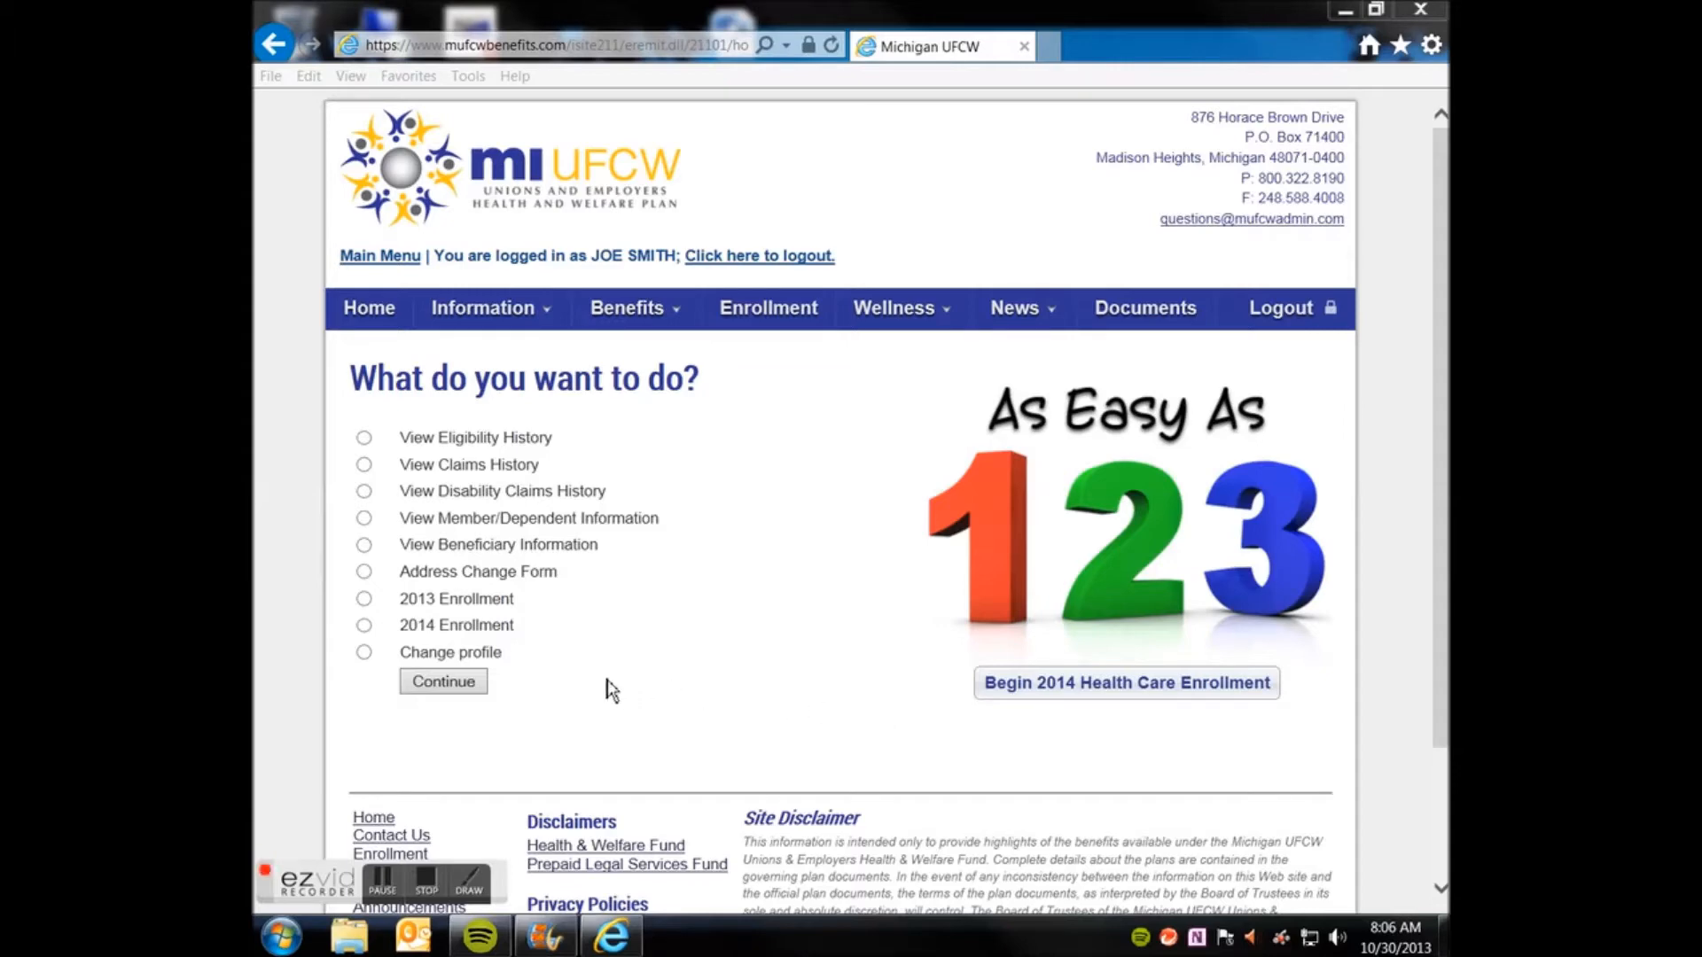
- Begin the 2014 health care enrollment and go to the Coverage Level Election options
click(434, 886)
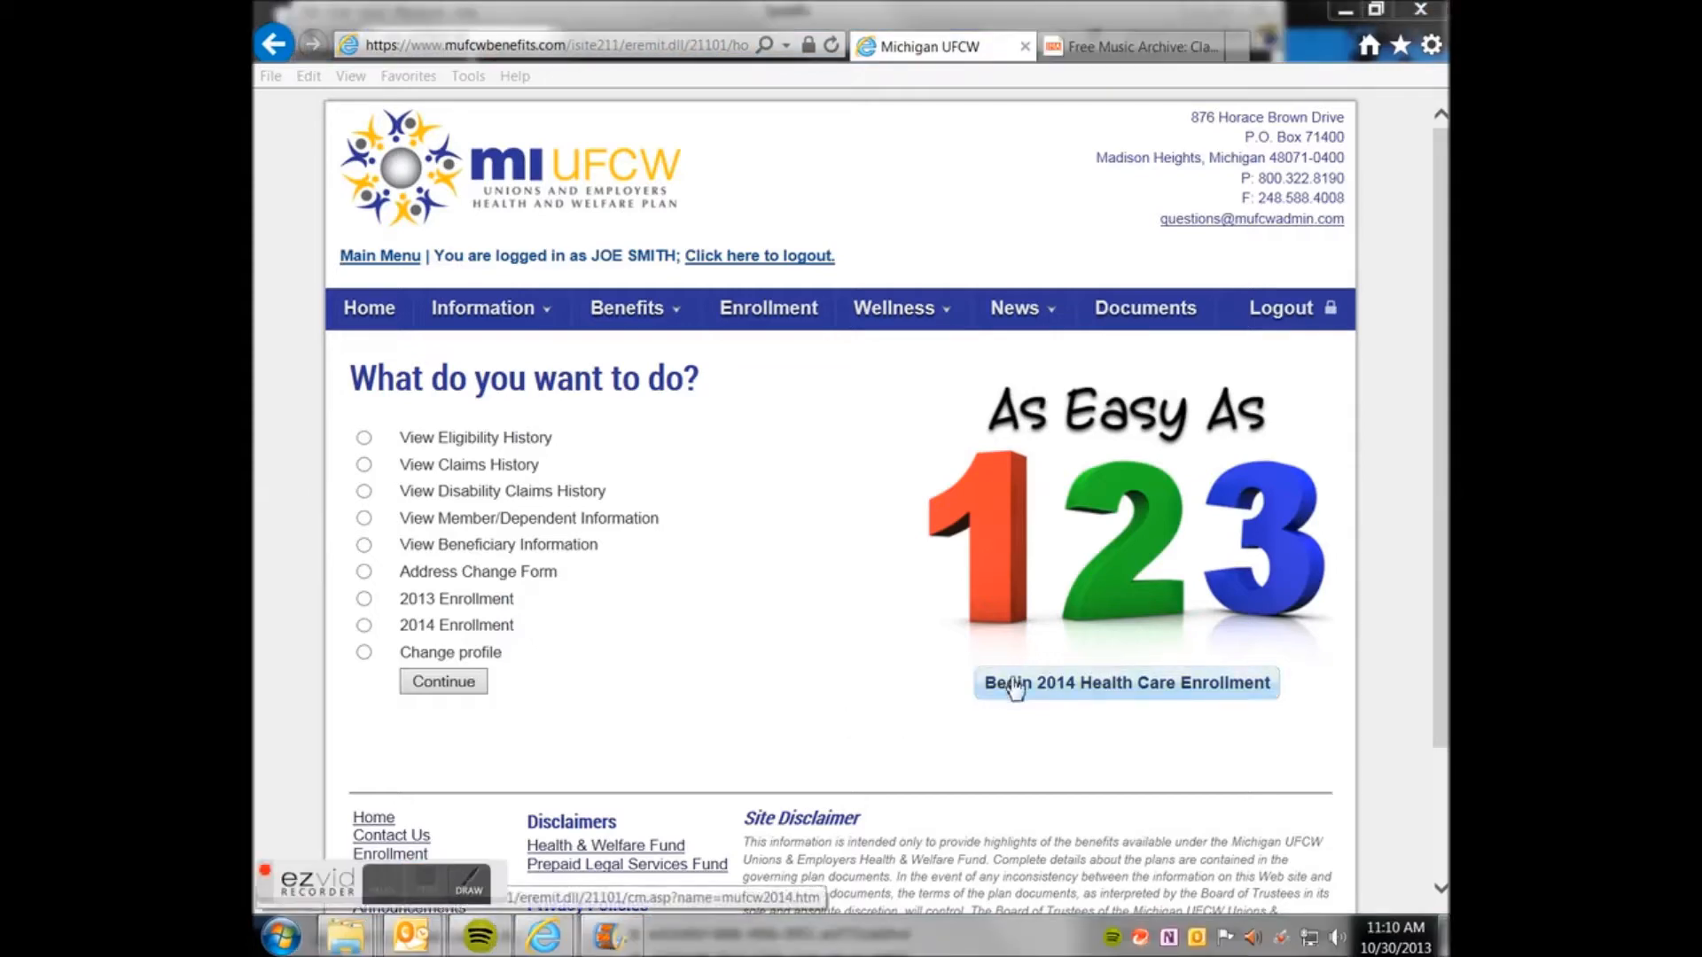
click(1046, 692)
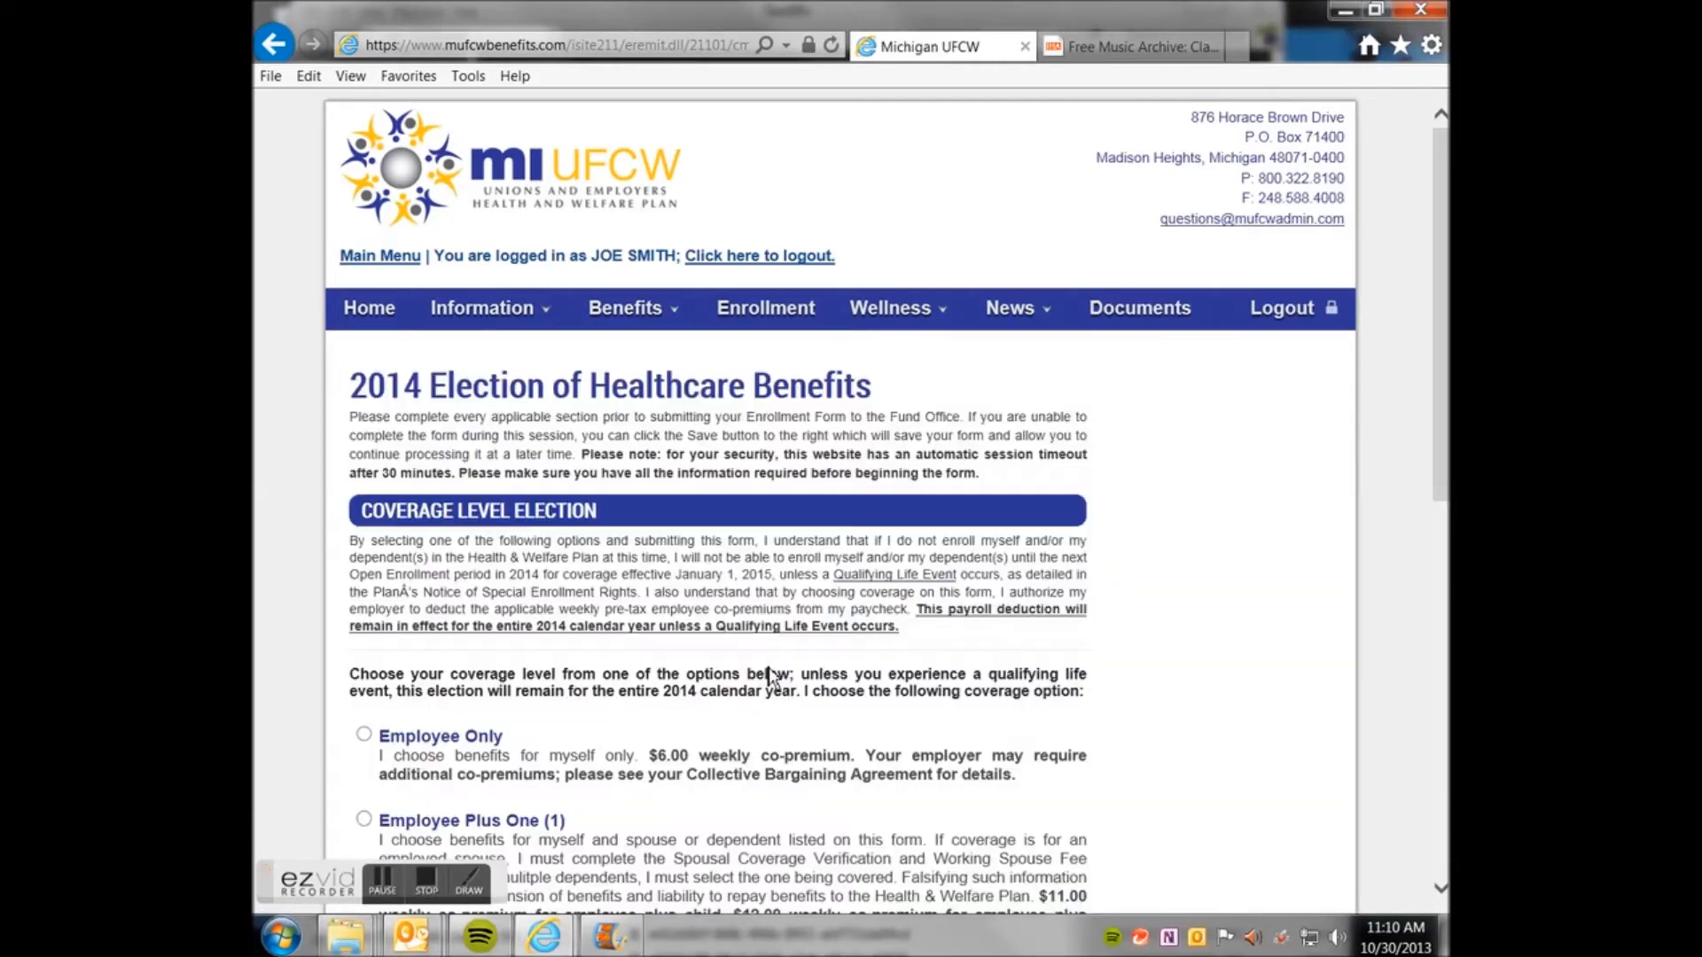
scroll(771, 678, down, 4)
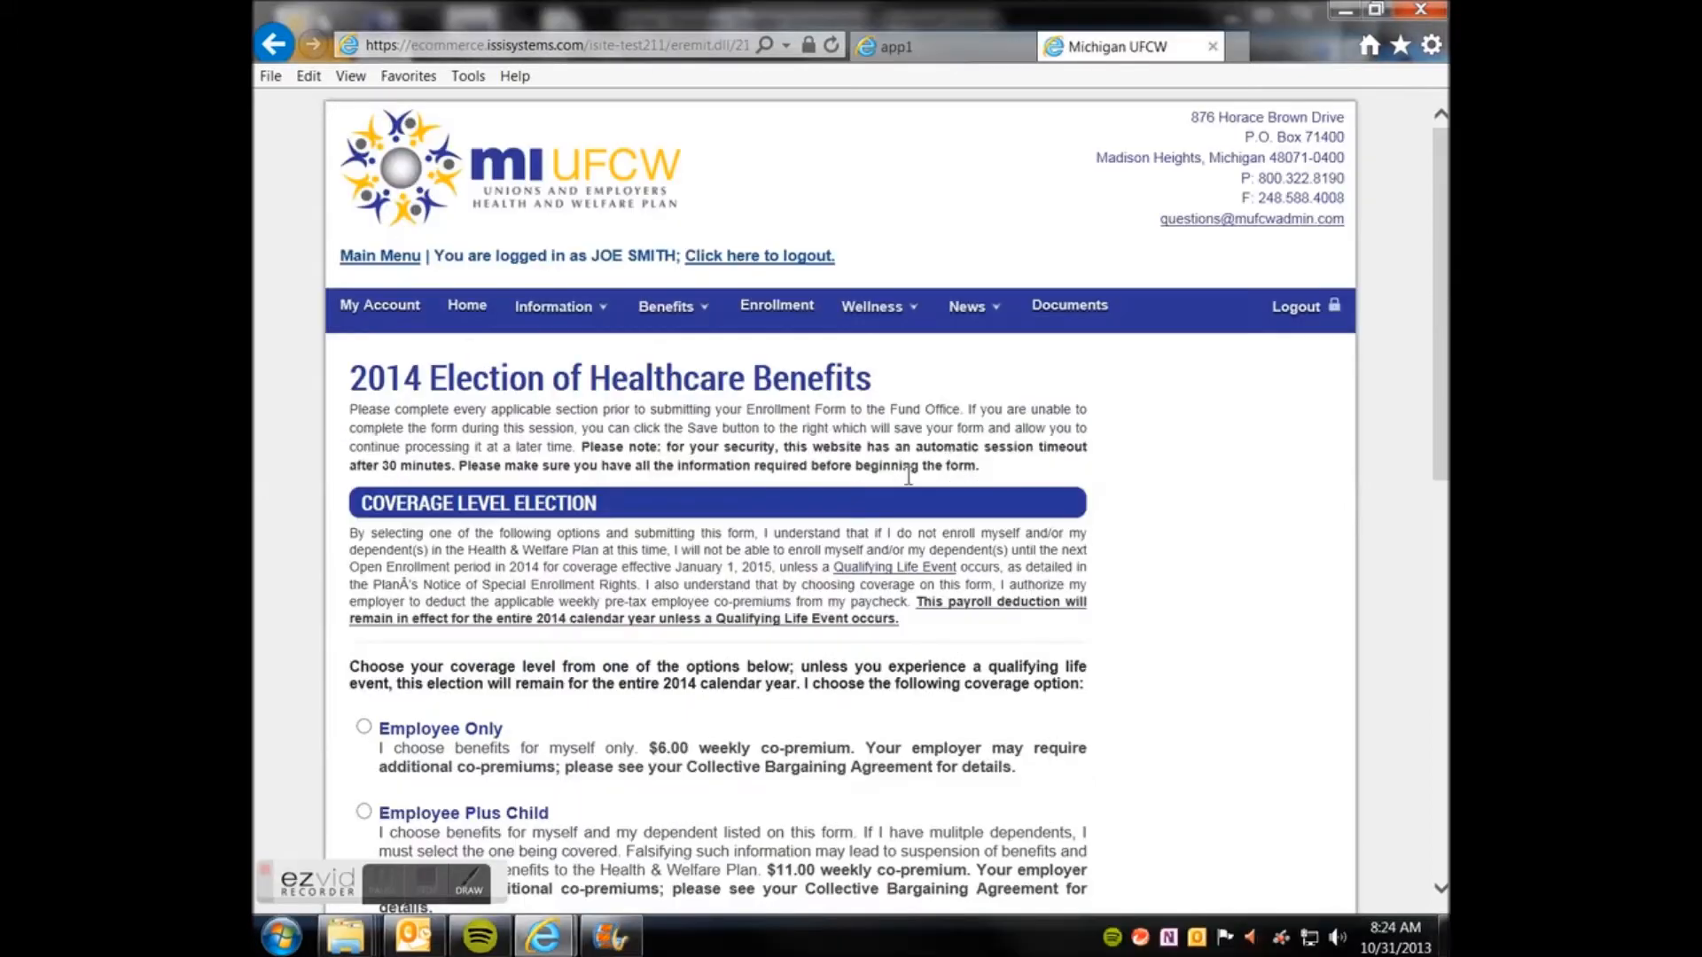
scroll(437, 536, down, 1)
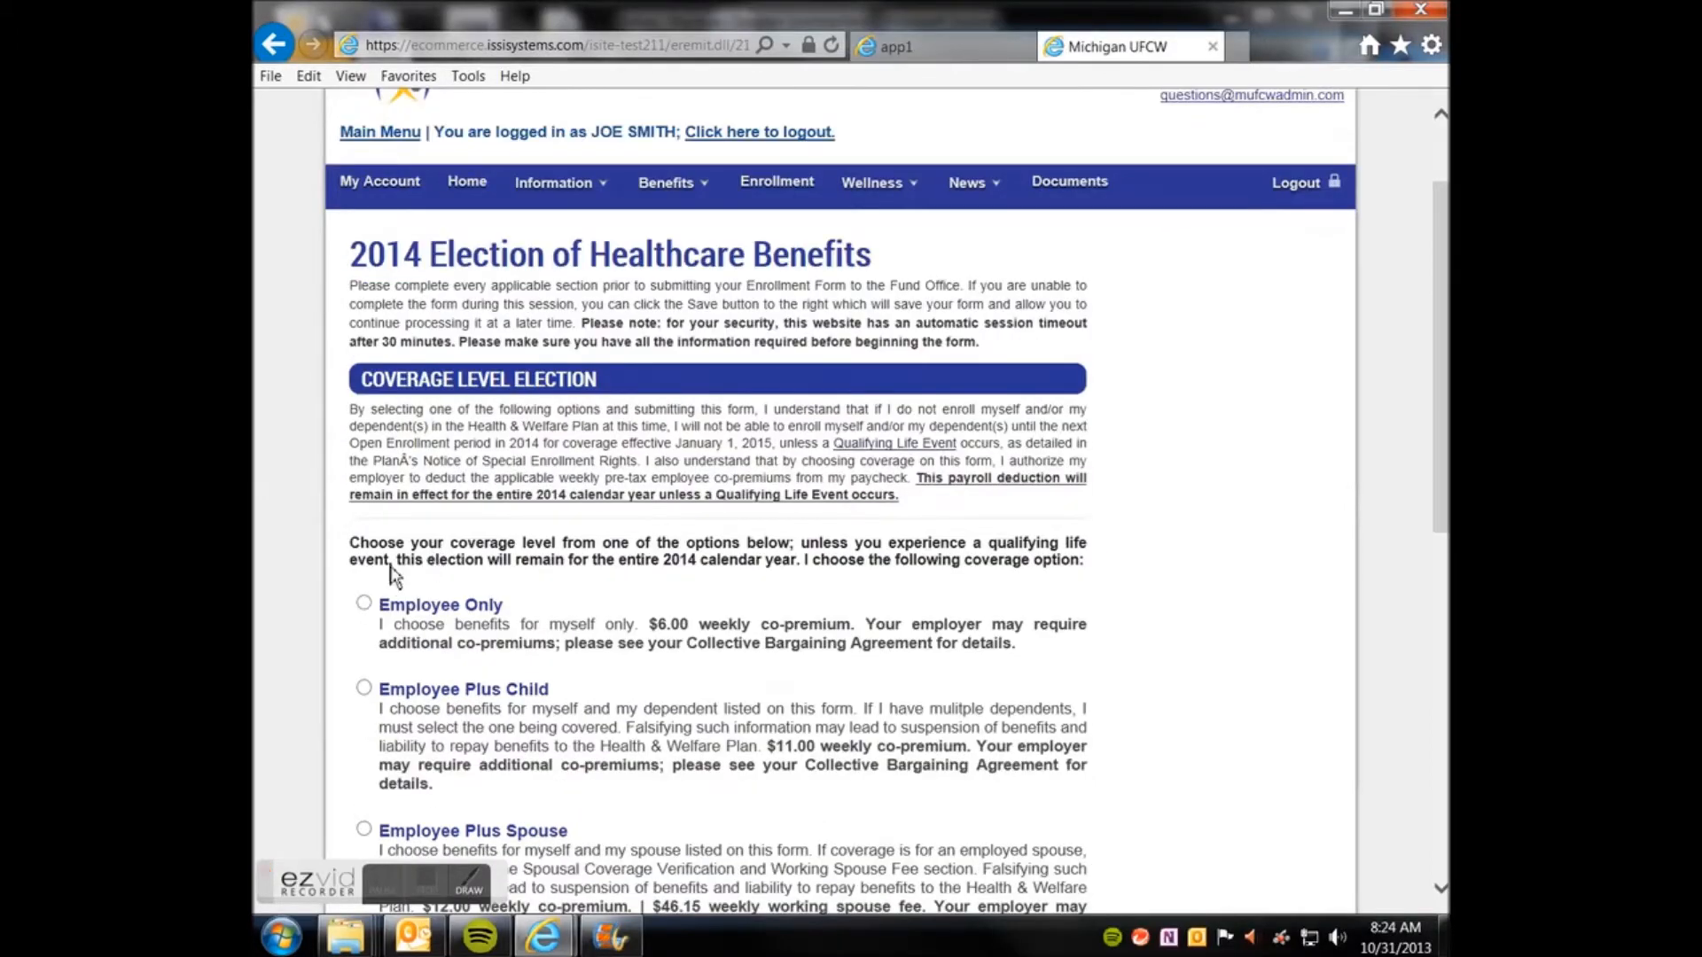
- Preview the follow-up options for Employee Only, Employee Plus Child, Employee Plus Spouse and Employee Plus Children (2+) by choosing each coverage level in turn
click(364, 606)
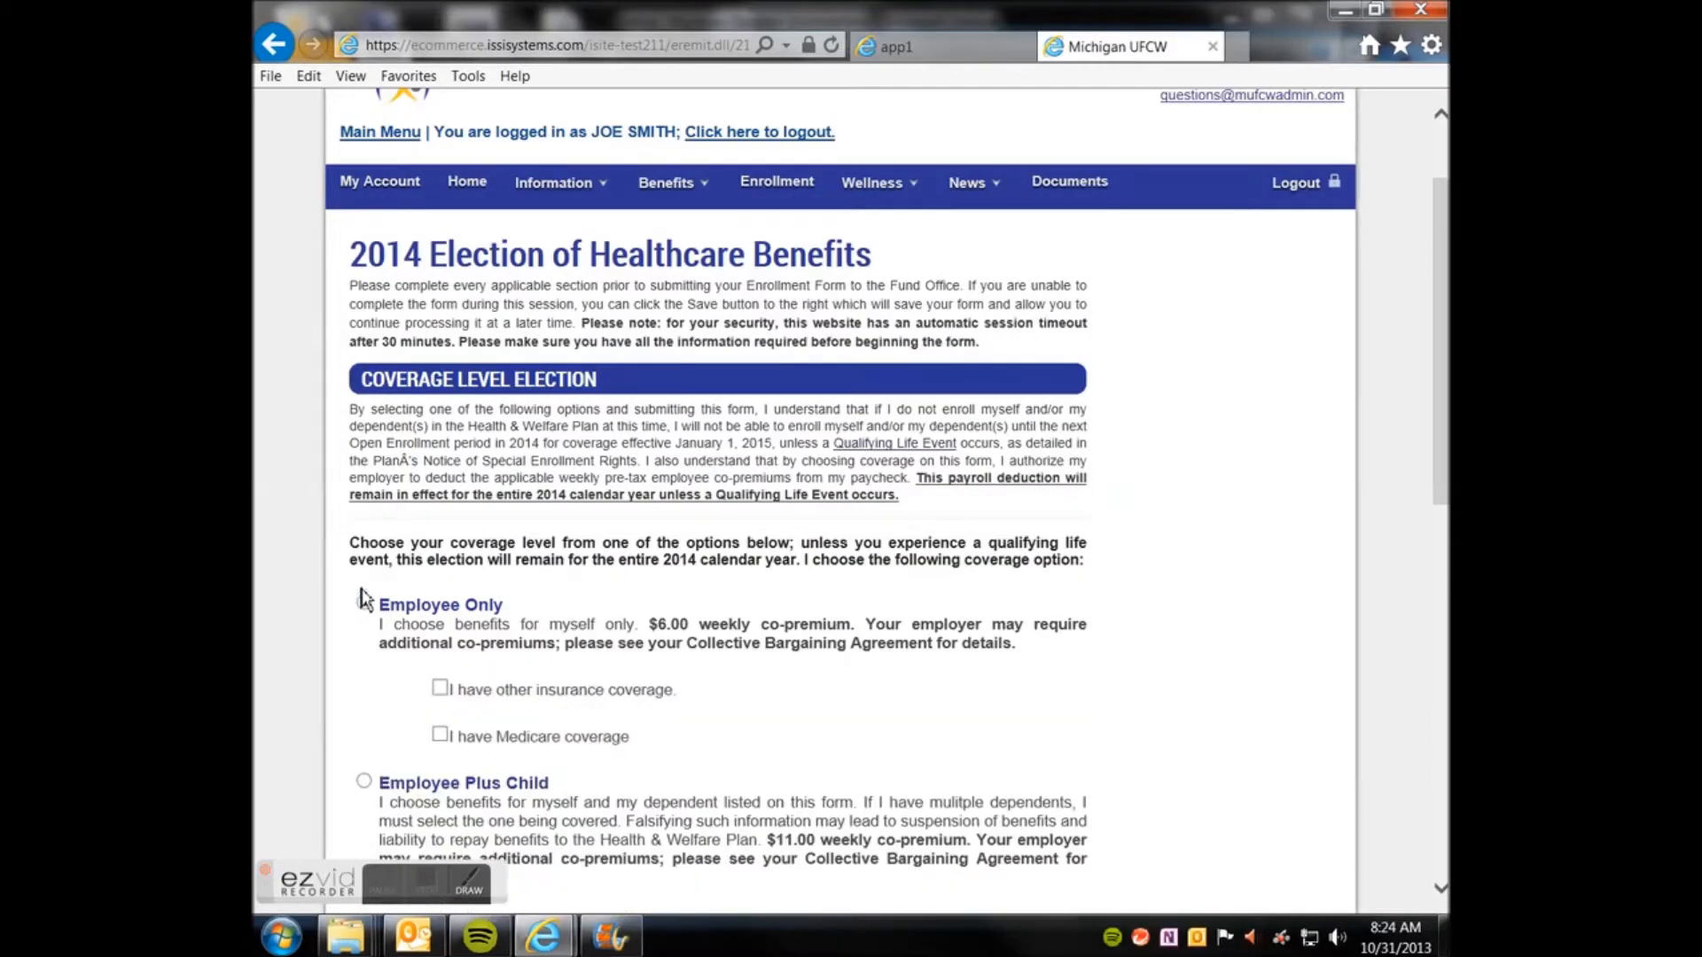
scroll(365, 597, down, 2)
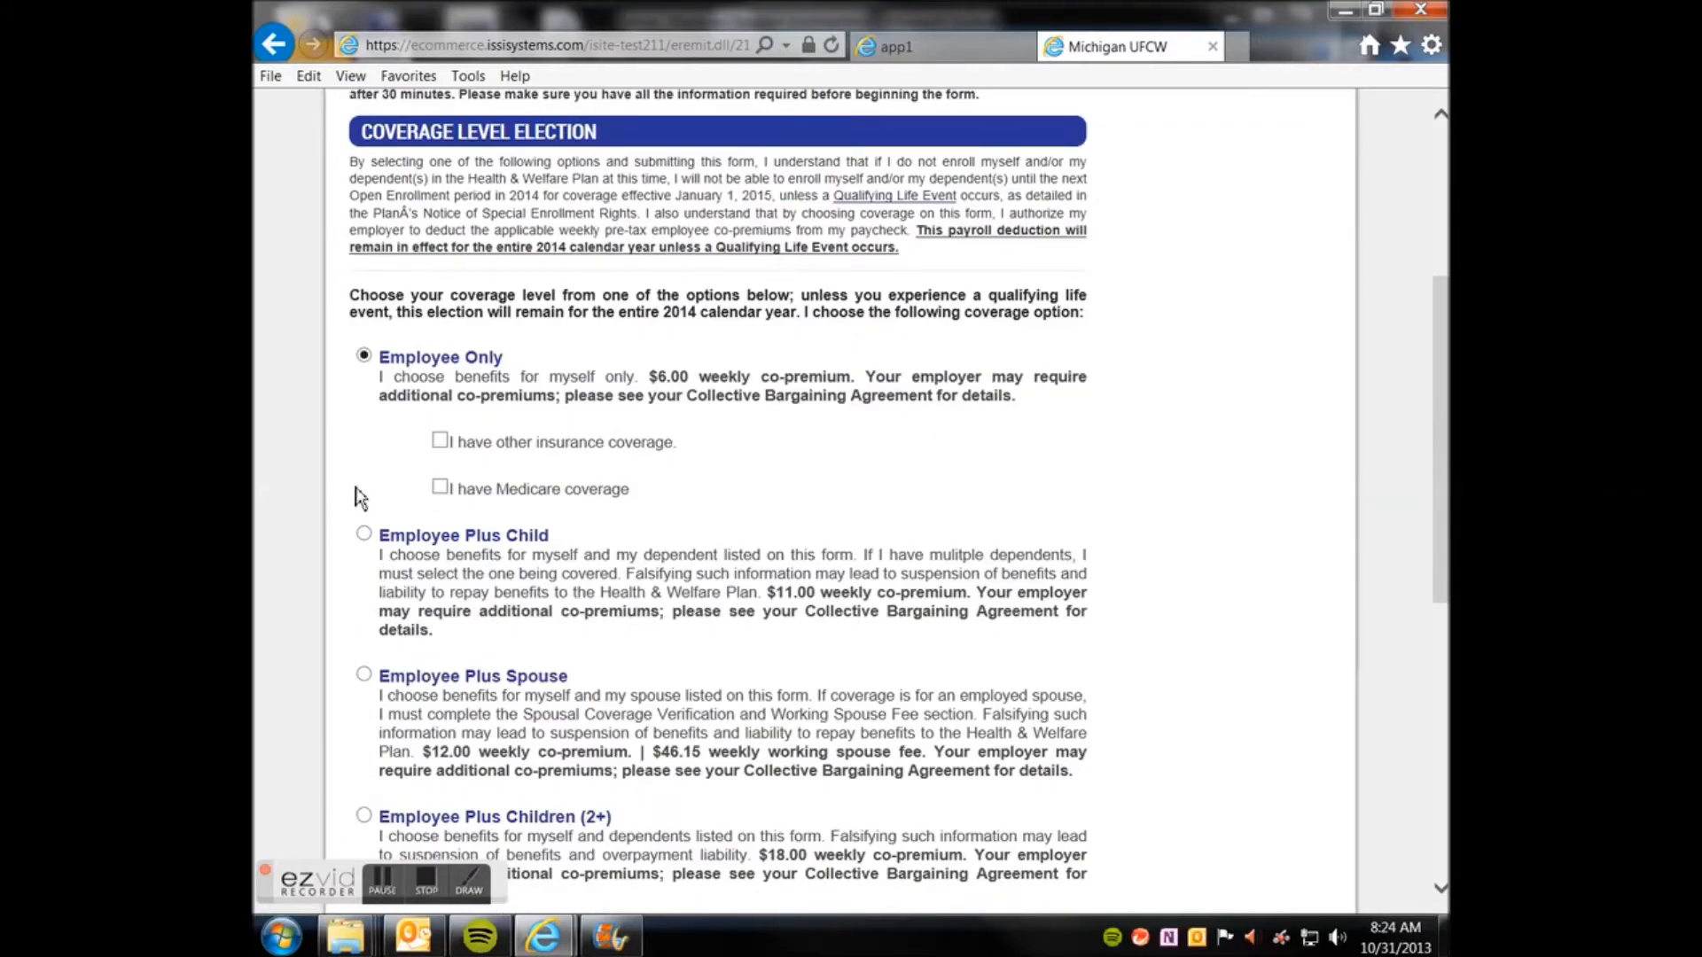
scroll(360, 498, down, 1)
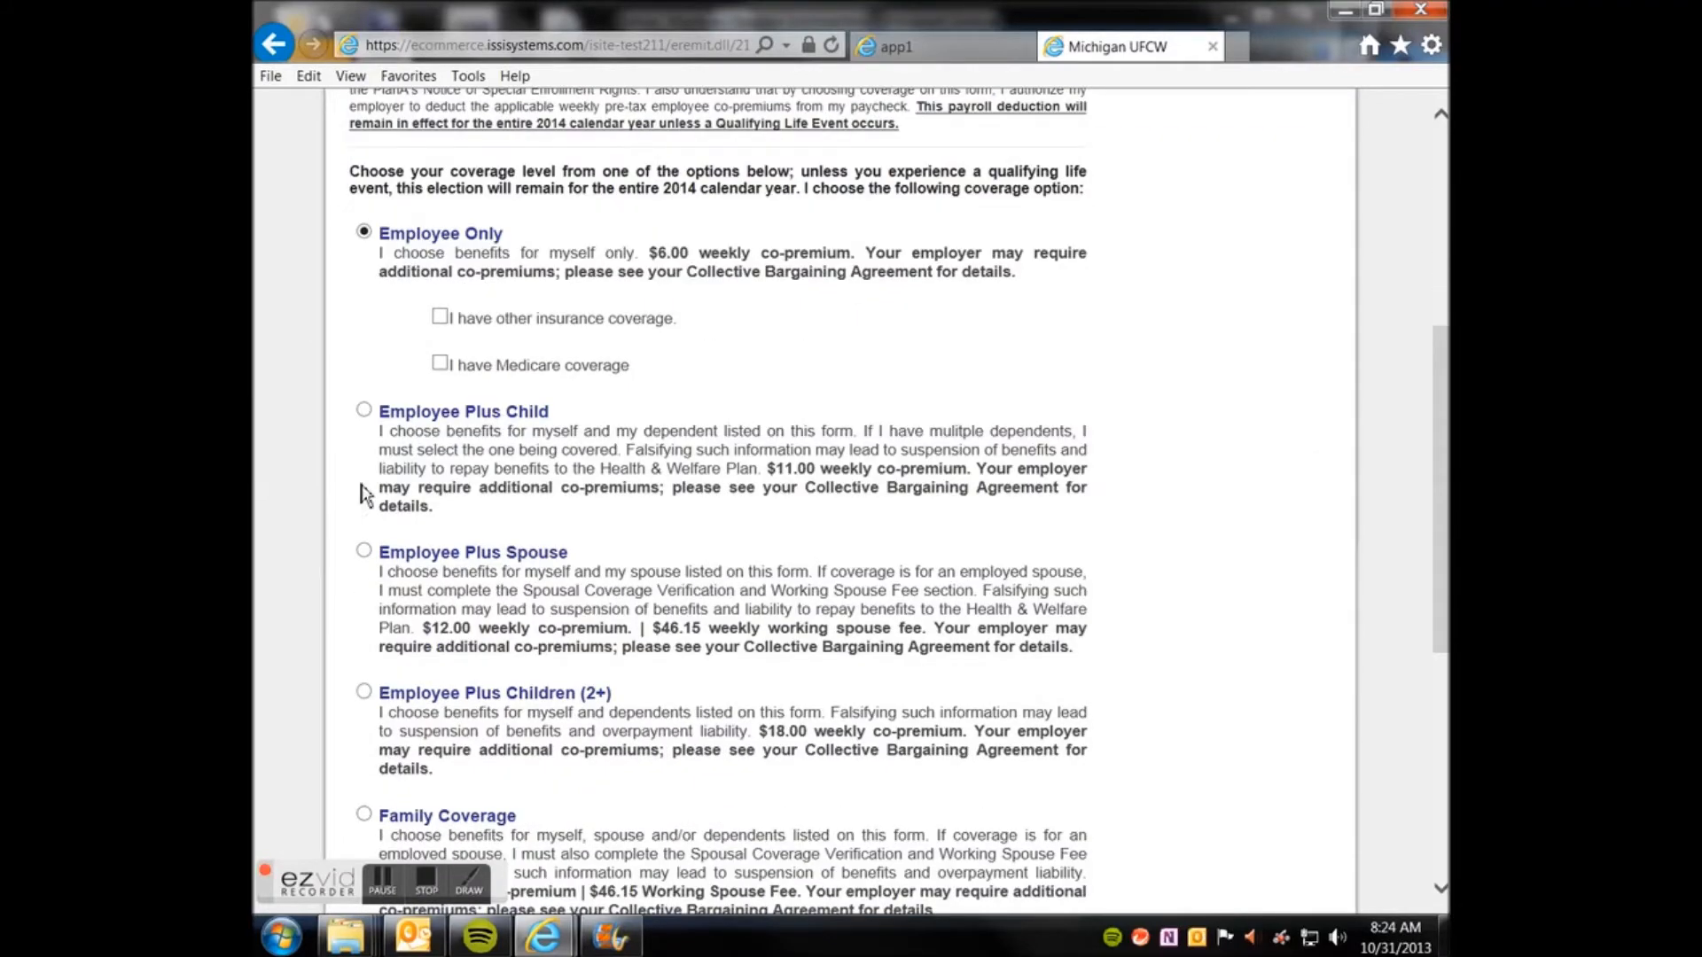
click(363, 410)
scroll(370, 456, down, 2)
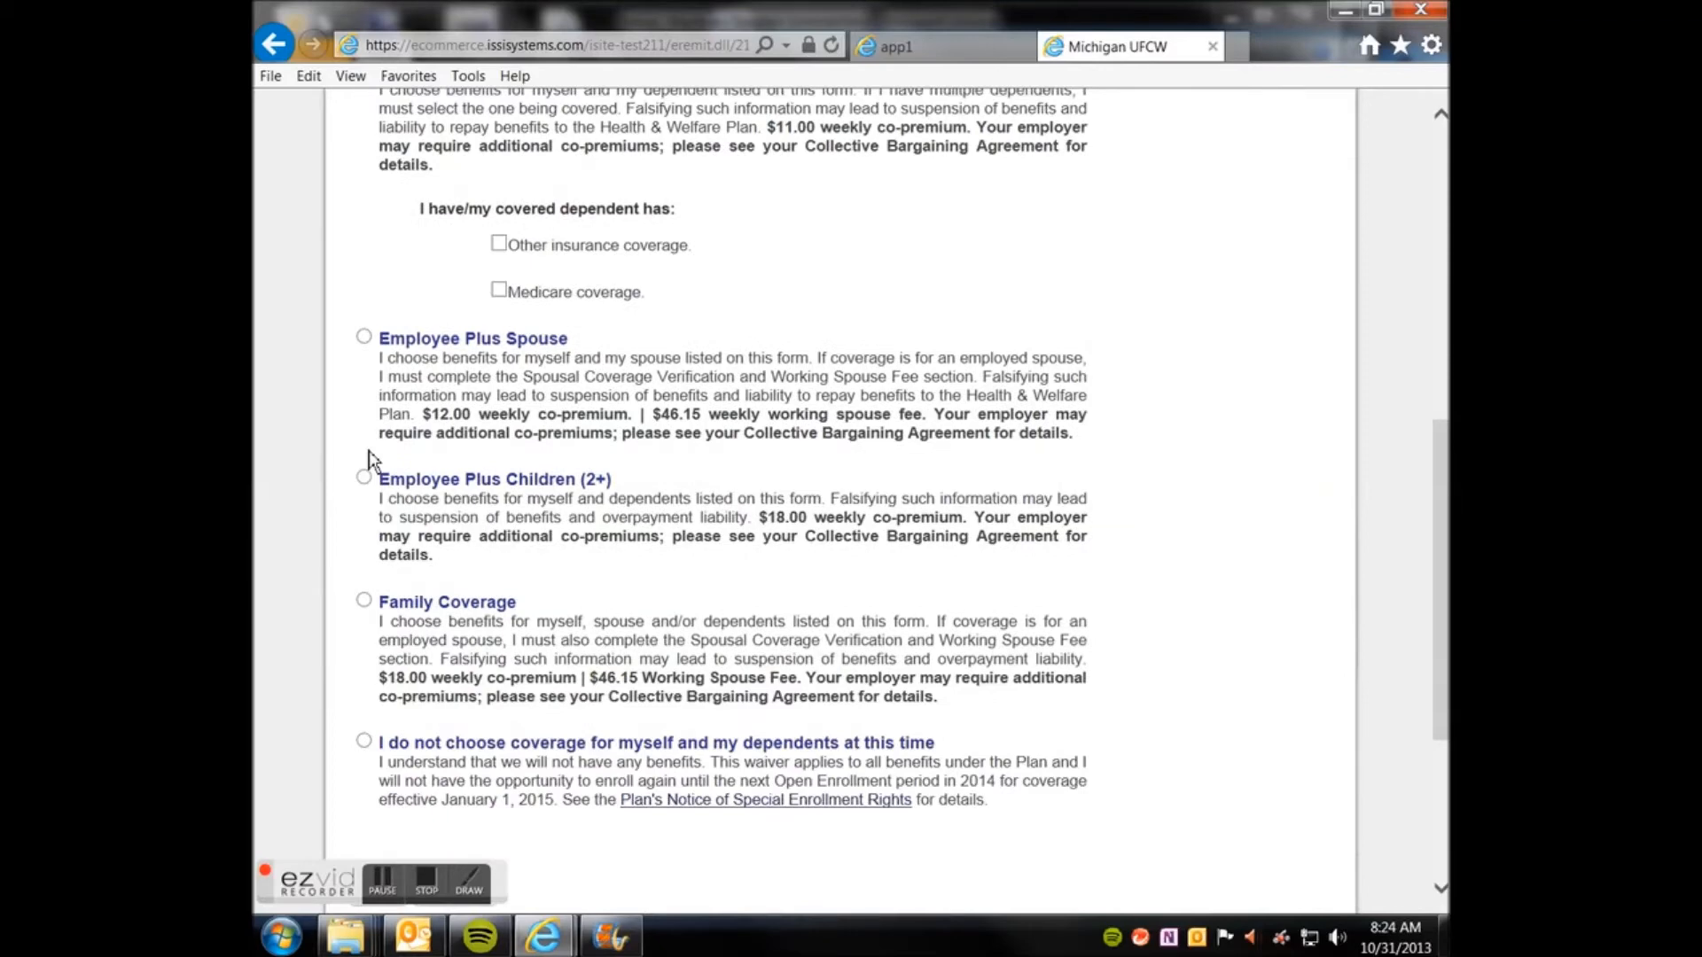
click(363, 340)
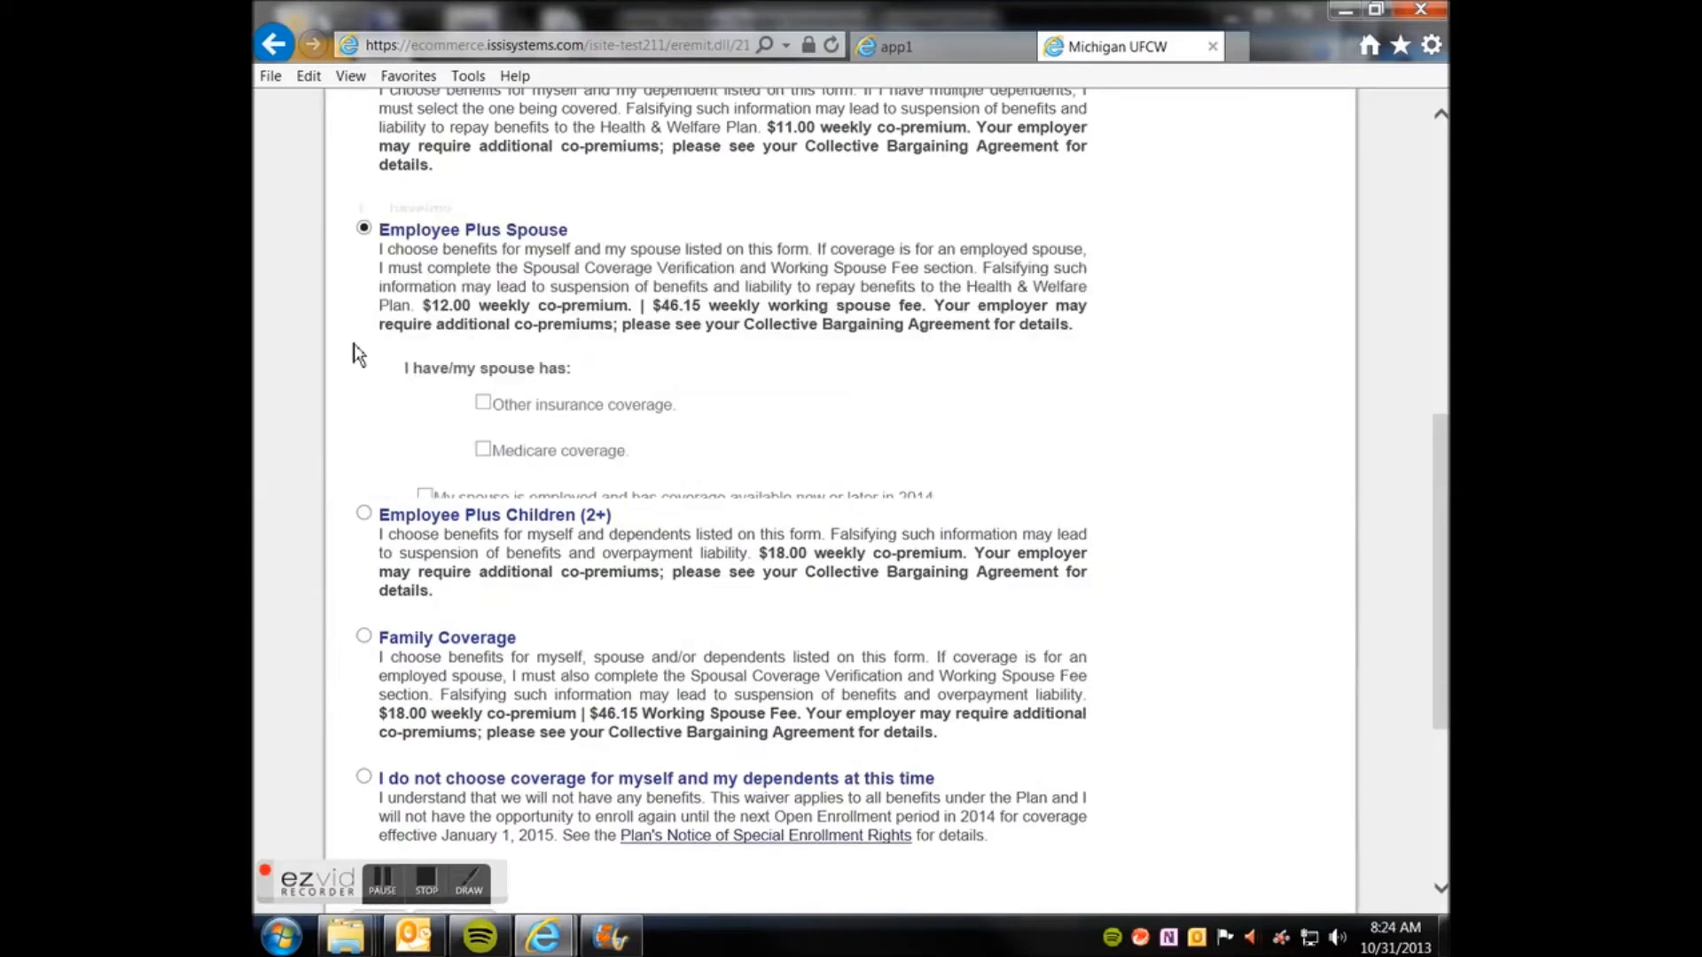
scroll(359, 355, down, 2)
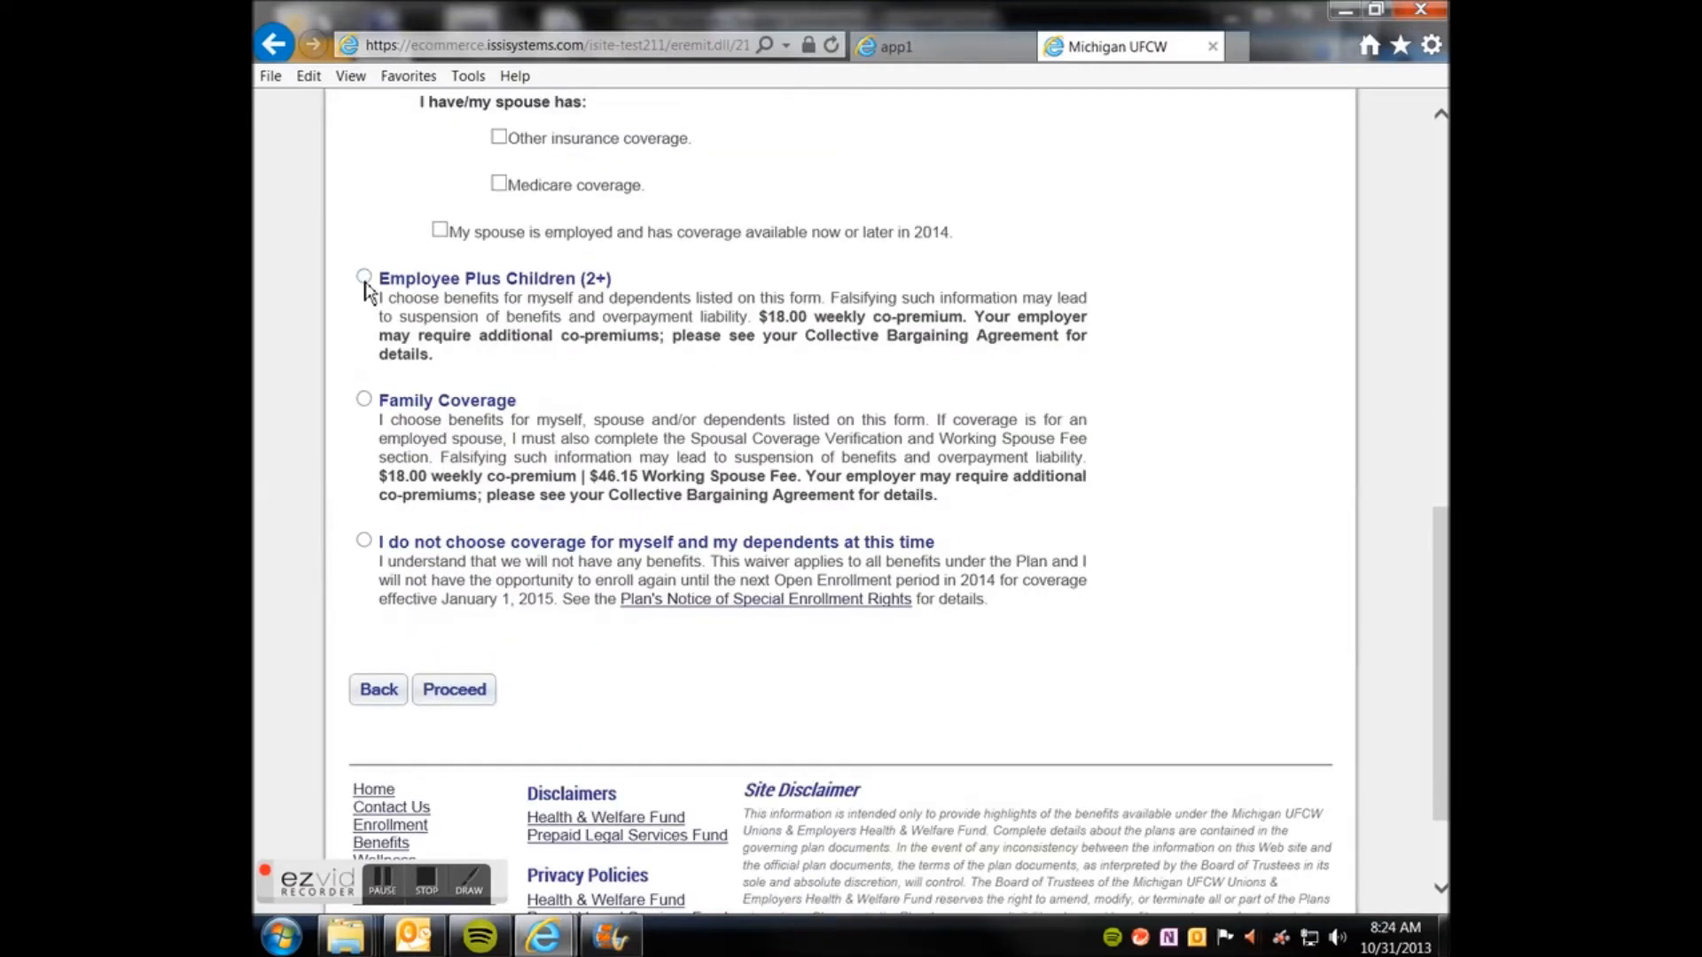
click(364, 280)
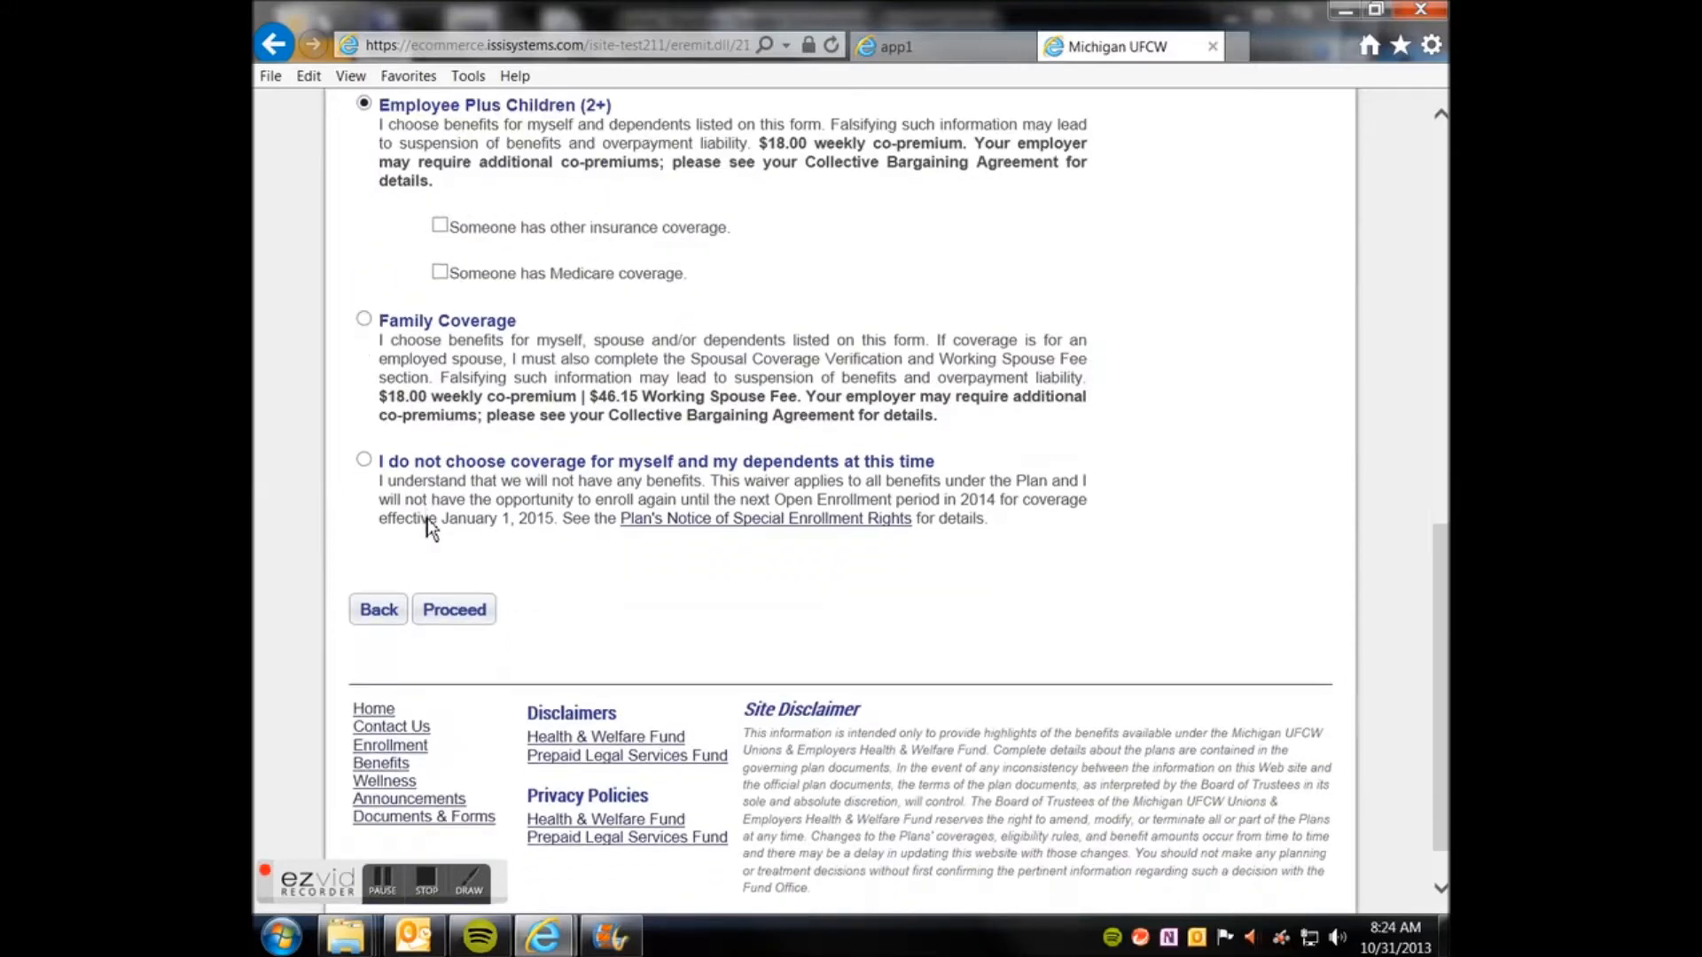
- Elect Family Coverage, declare other insurance, Medicare and a working spouse with available 2014 coverage, and proceed to the enrollment form
click(363, 319)
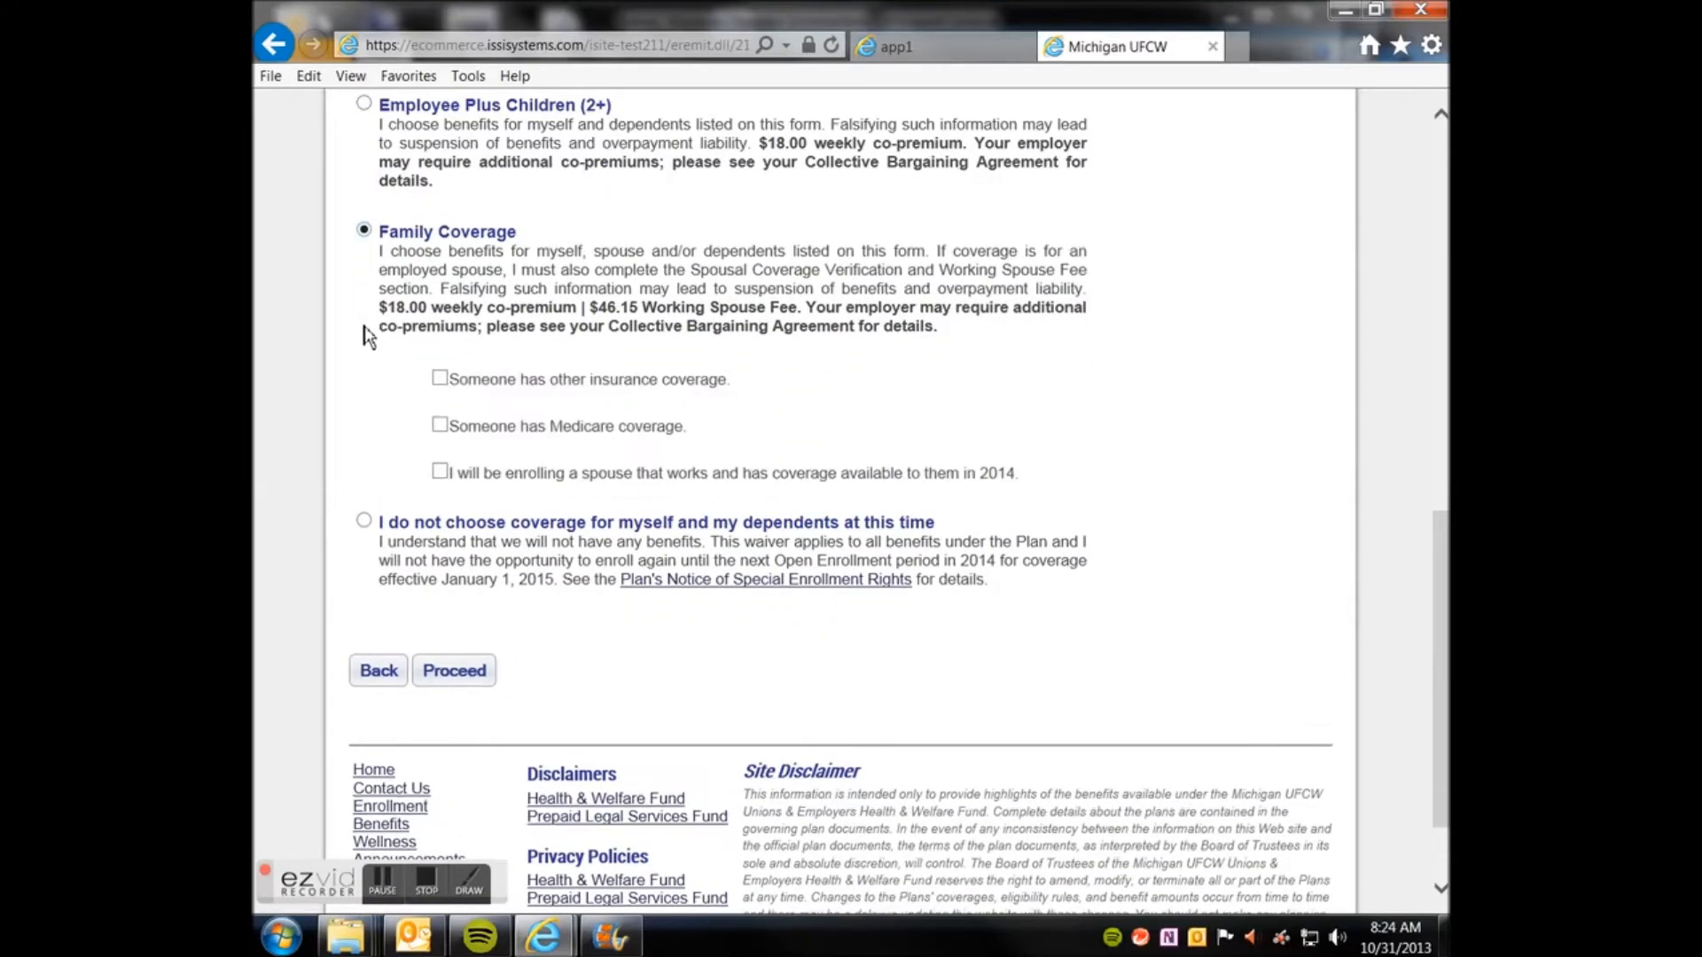
click(364, 506)
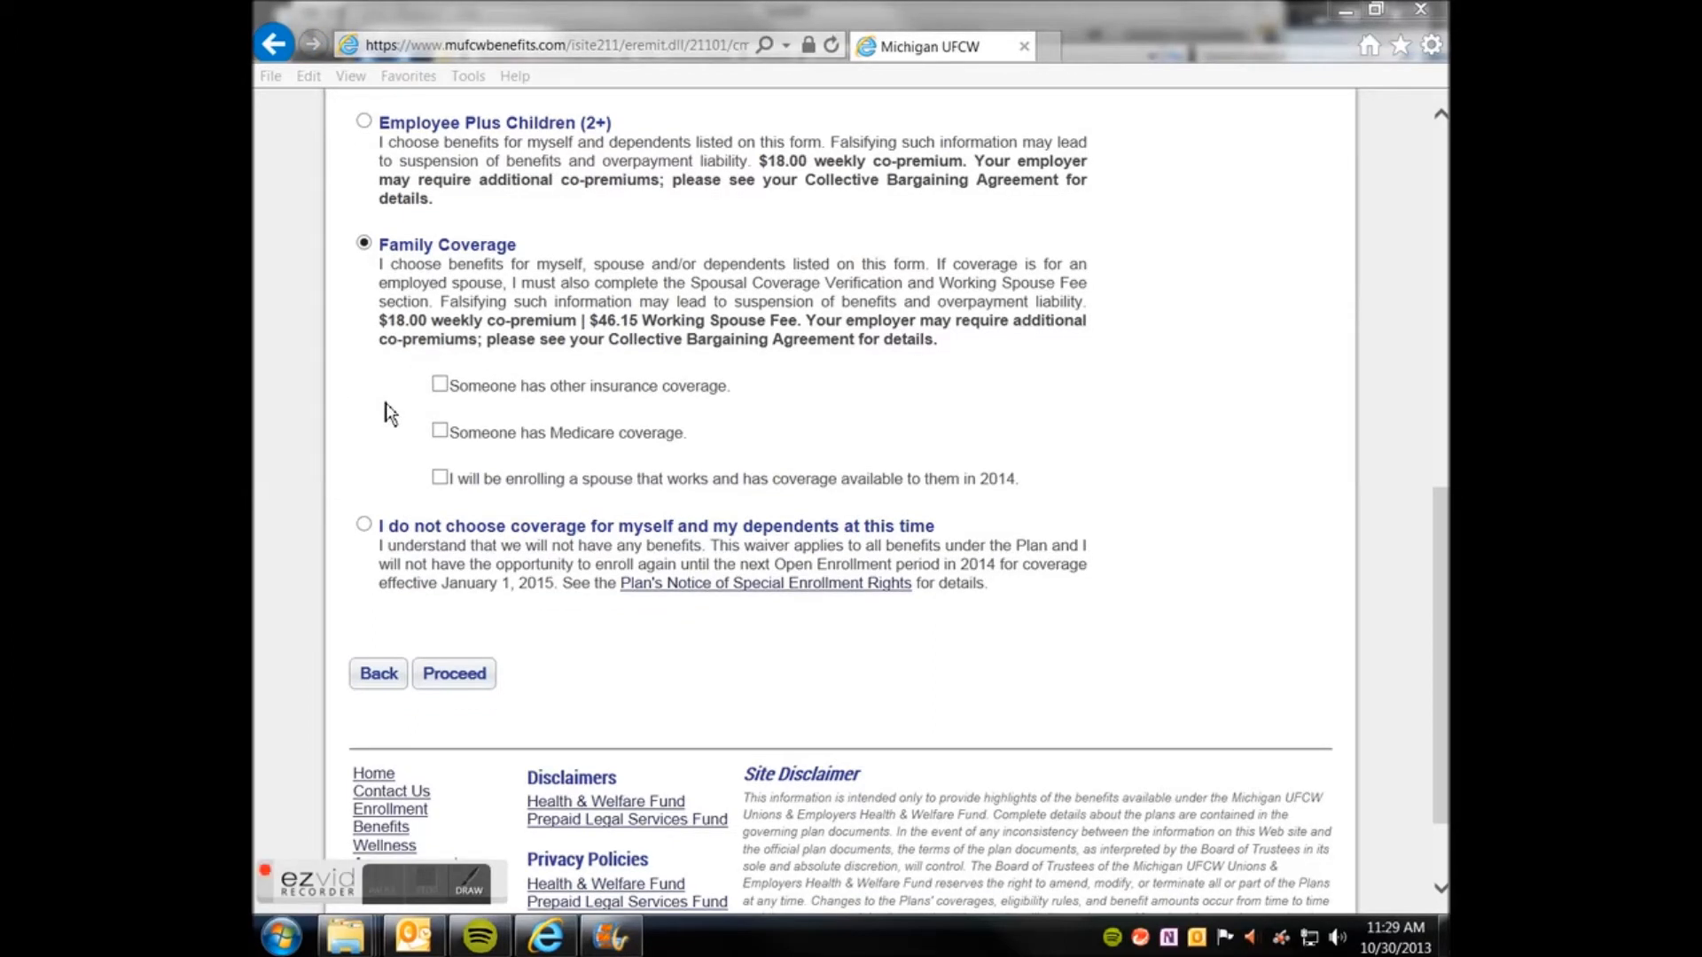
click(441, 386)
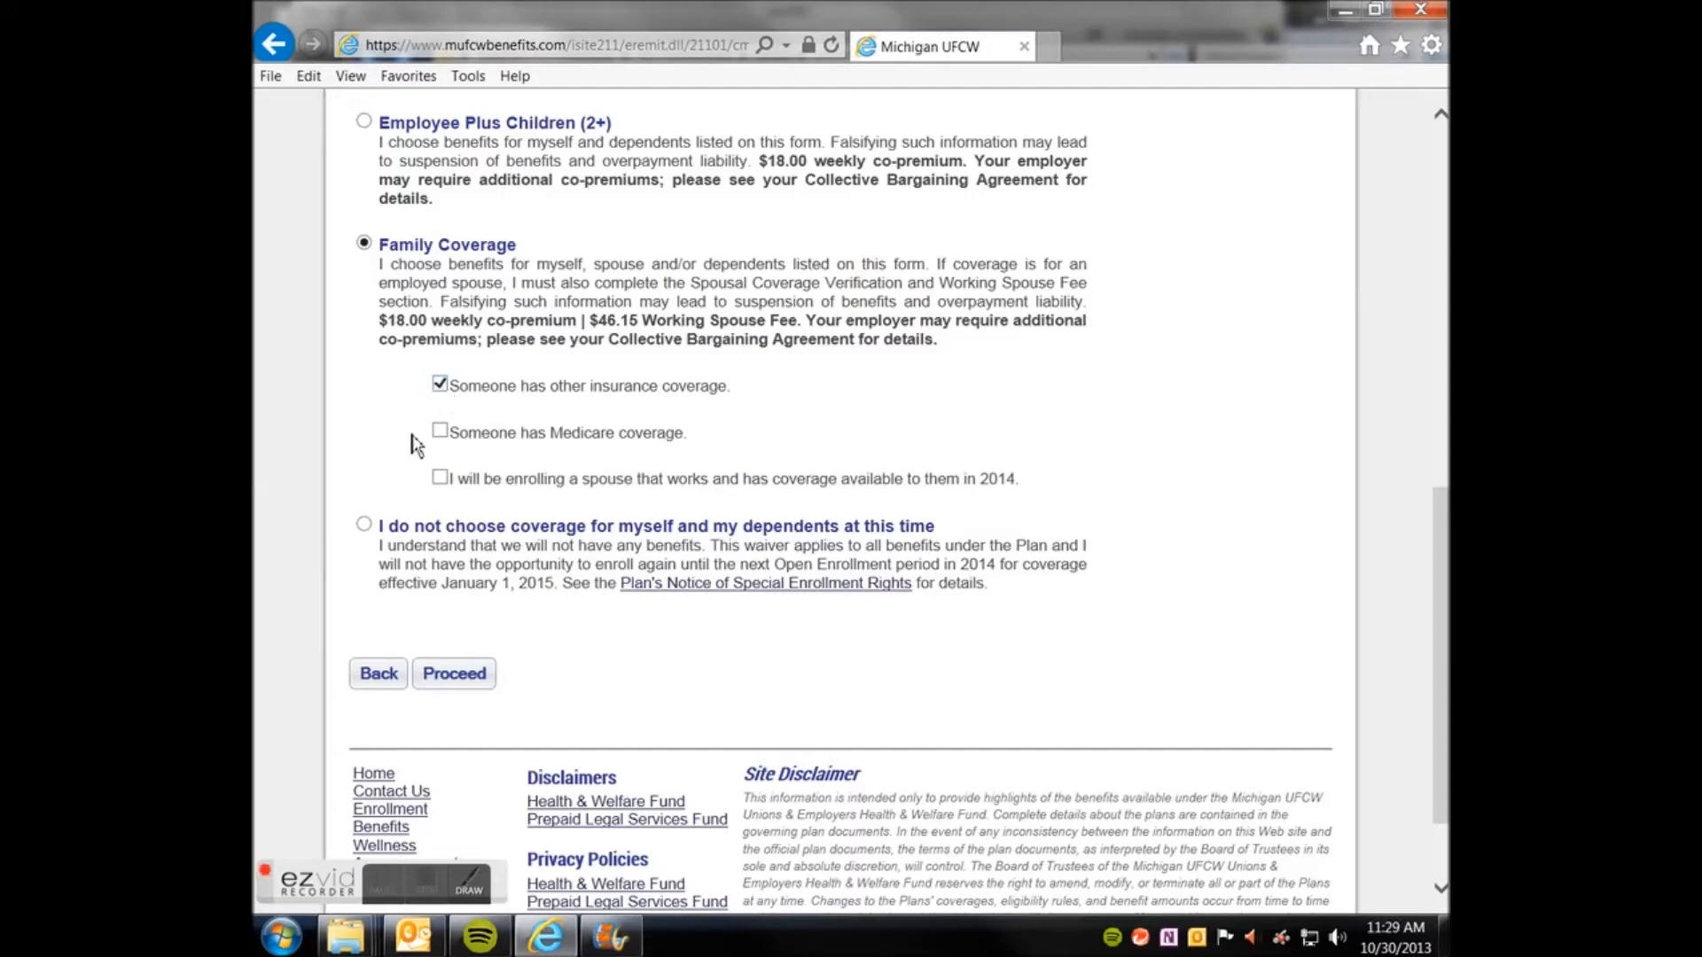
click(451, 434)
click(442, 480)
click(398, 876)
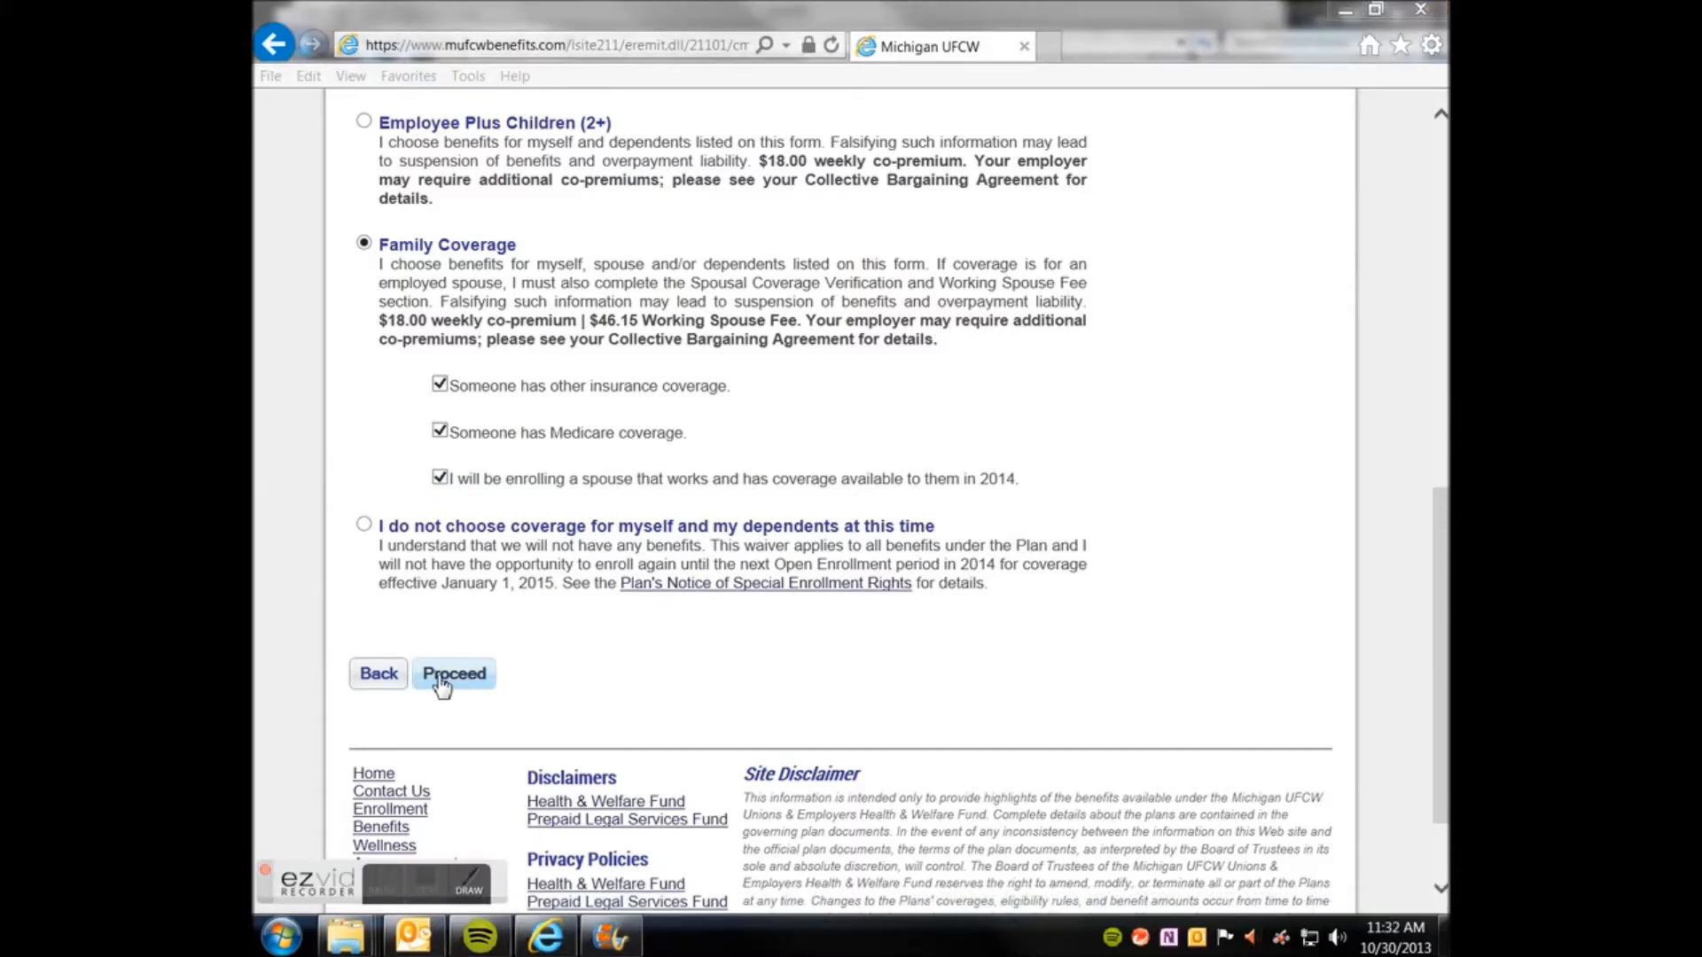
click(441, 684)
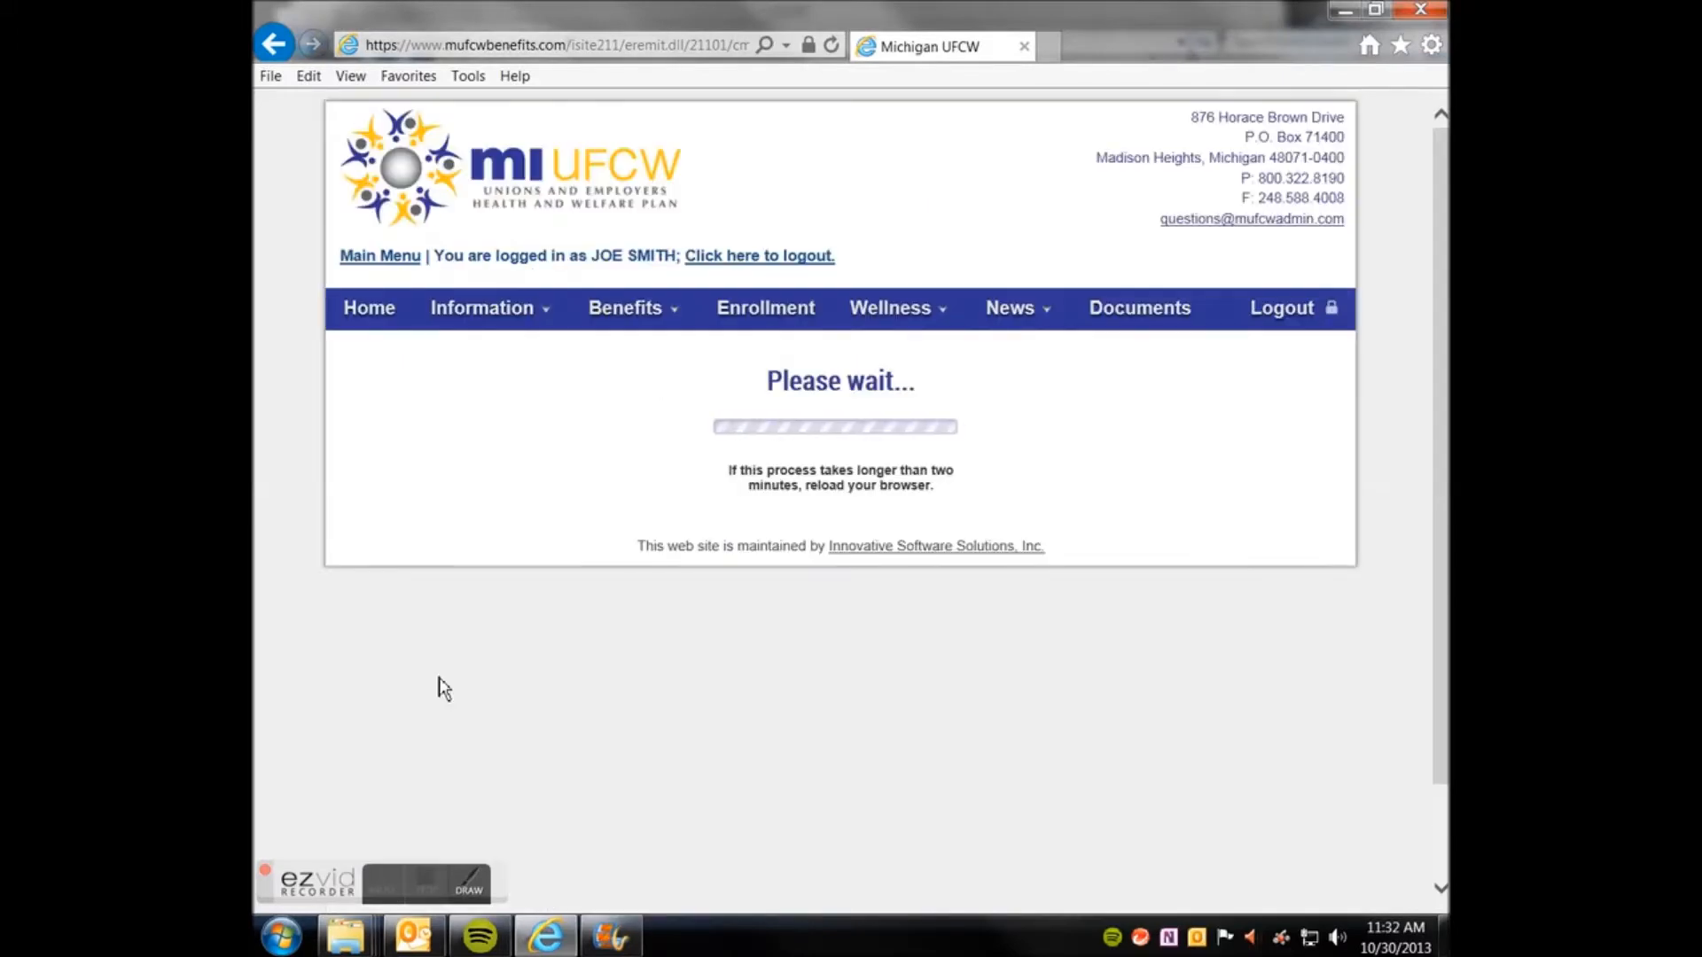
- Set the employee's marital status to Married with the smoker answer No, and update the Employee Information section
scroll(497, 663, down, 7)
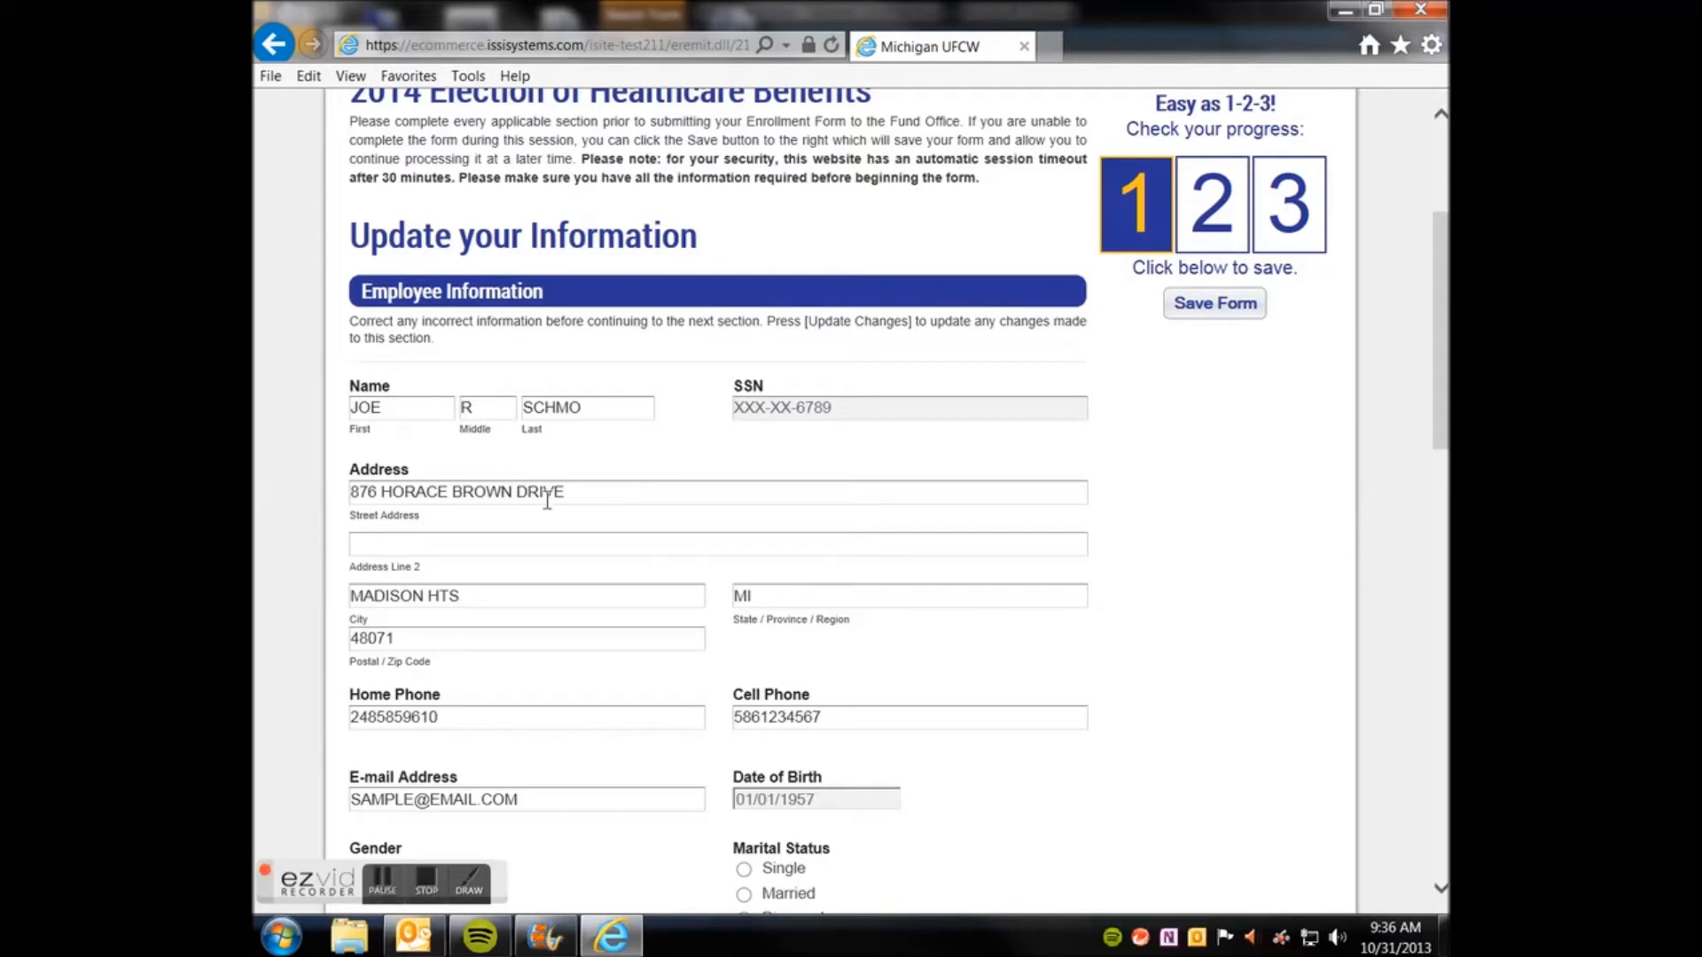
scroll(546, 500, down, 3)
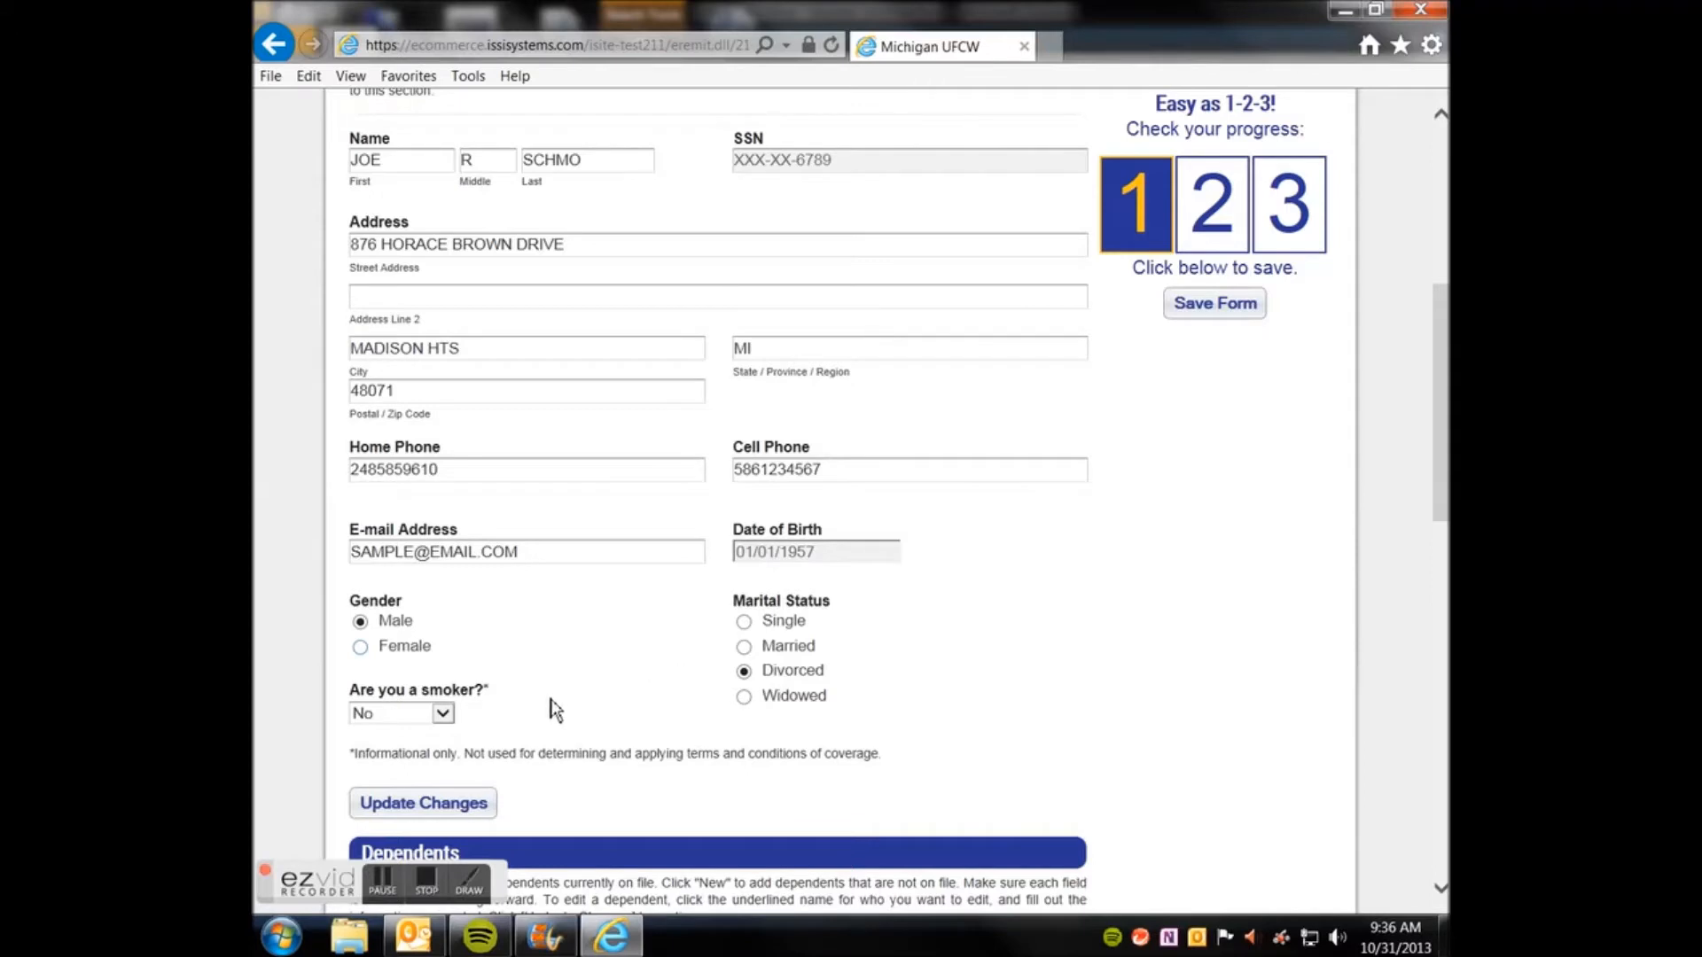
click(784, 656)
scroll(577, 615, down, 2)
click(429, 592)
click(443, 587)
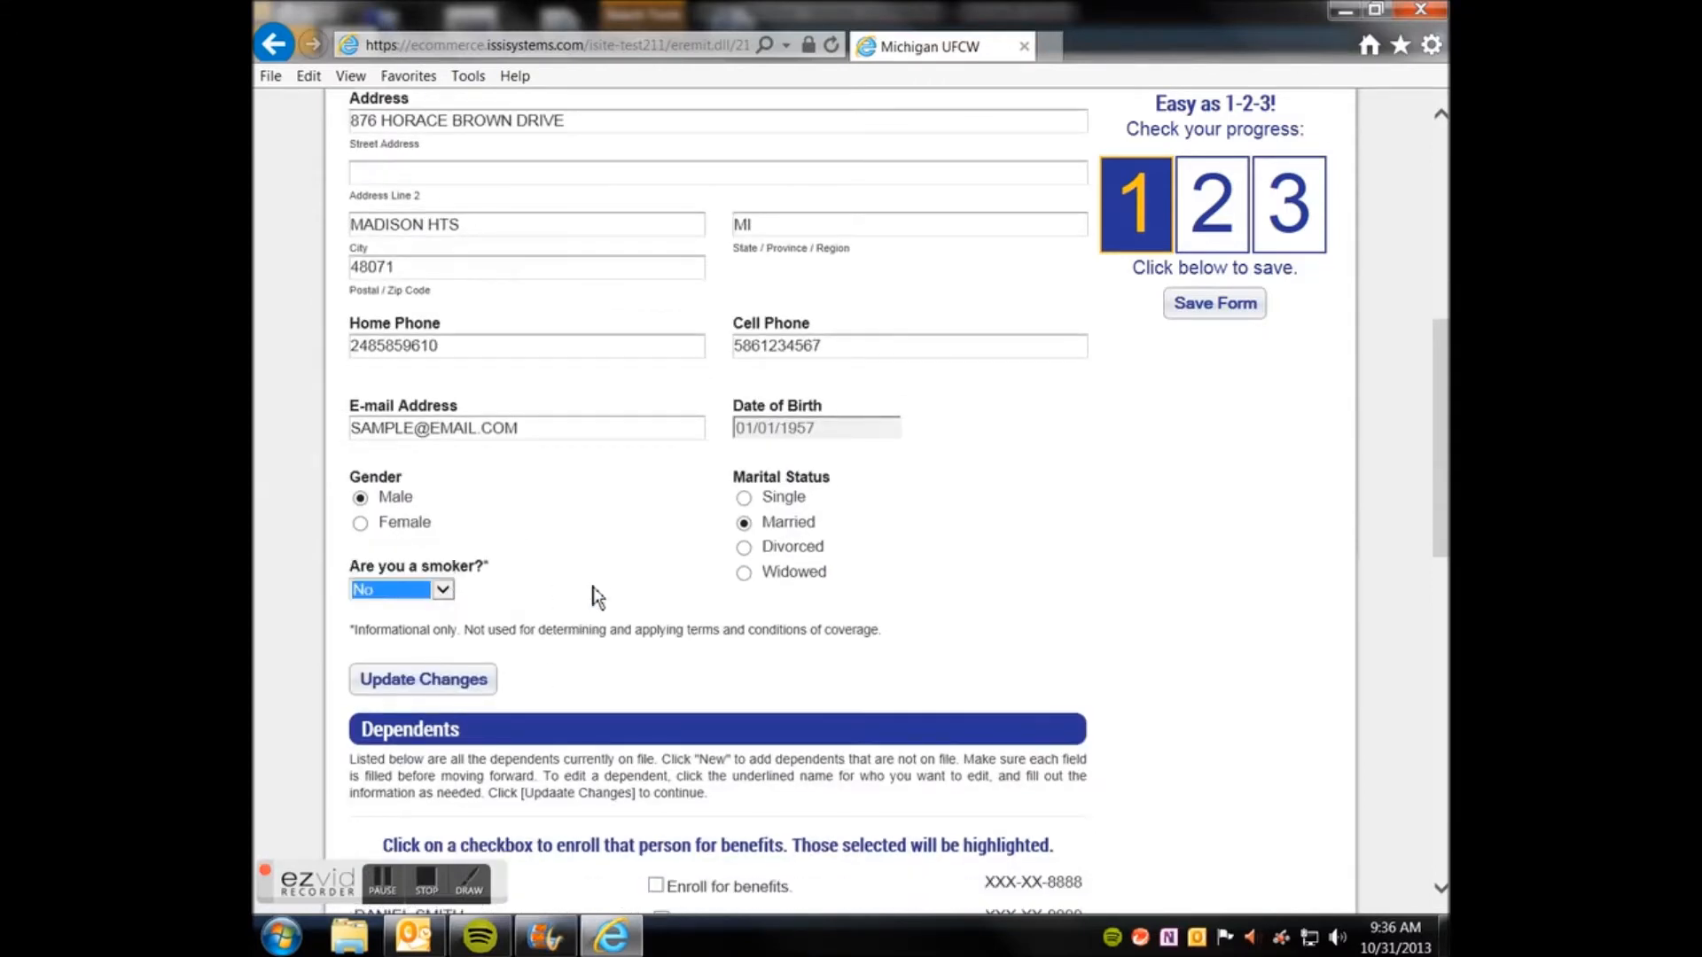
scroll(594, 598, up, 2)
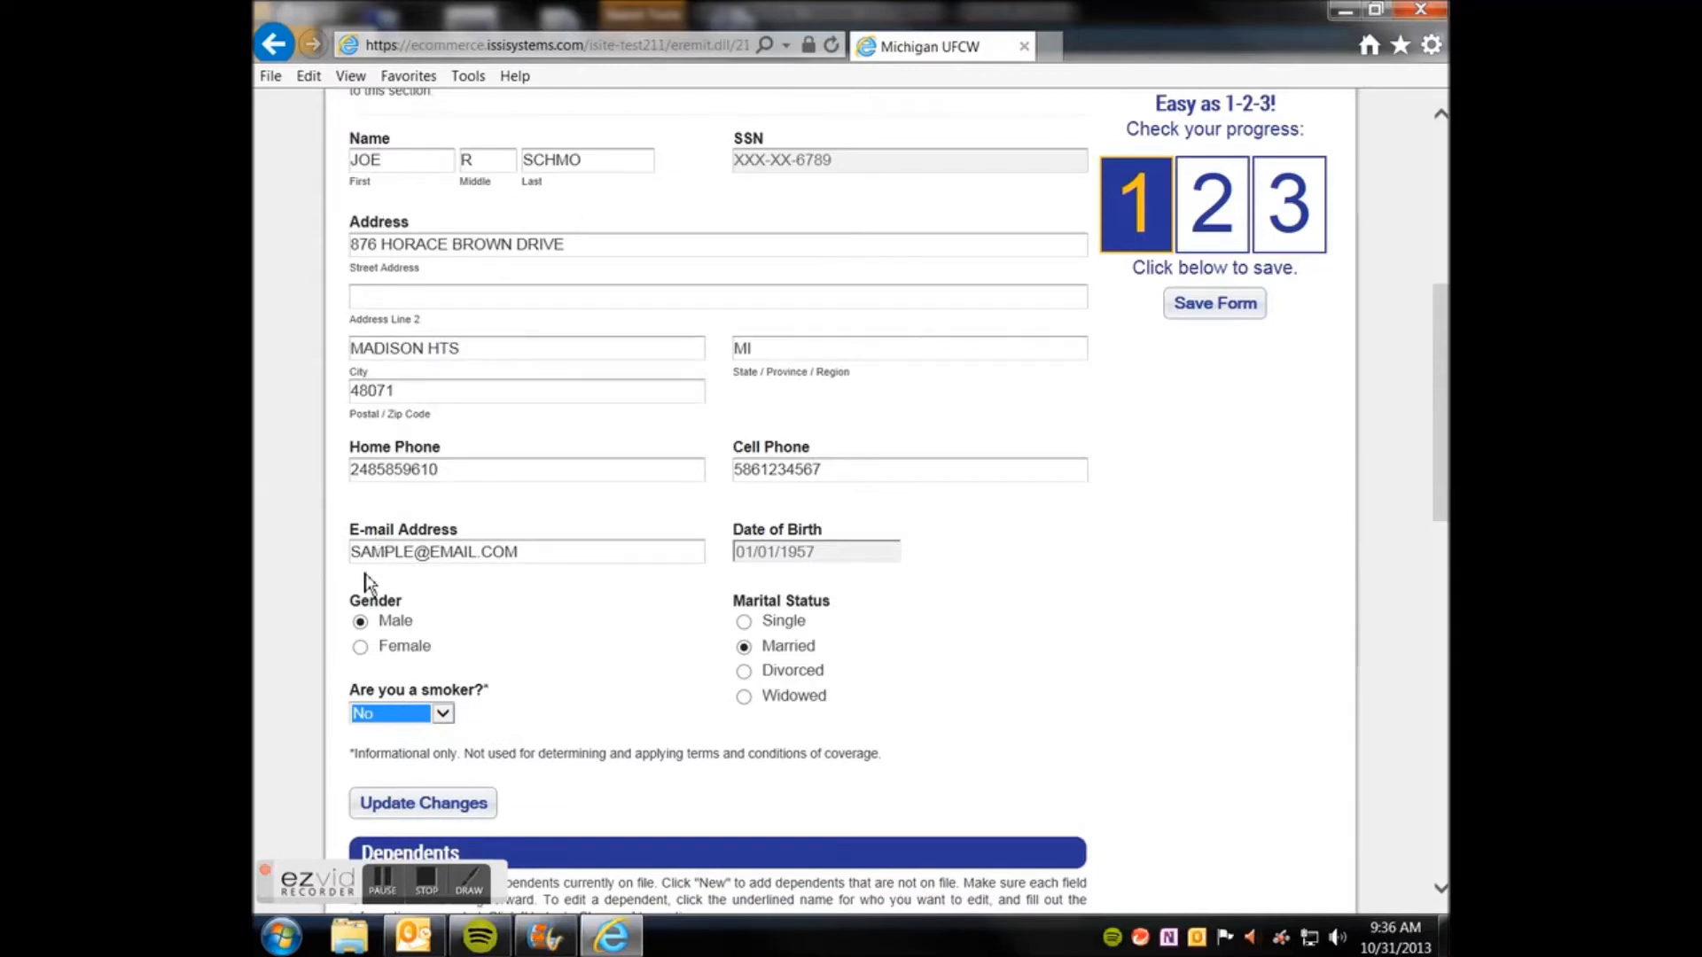
scroll(479, 600, down, 2)
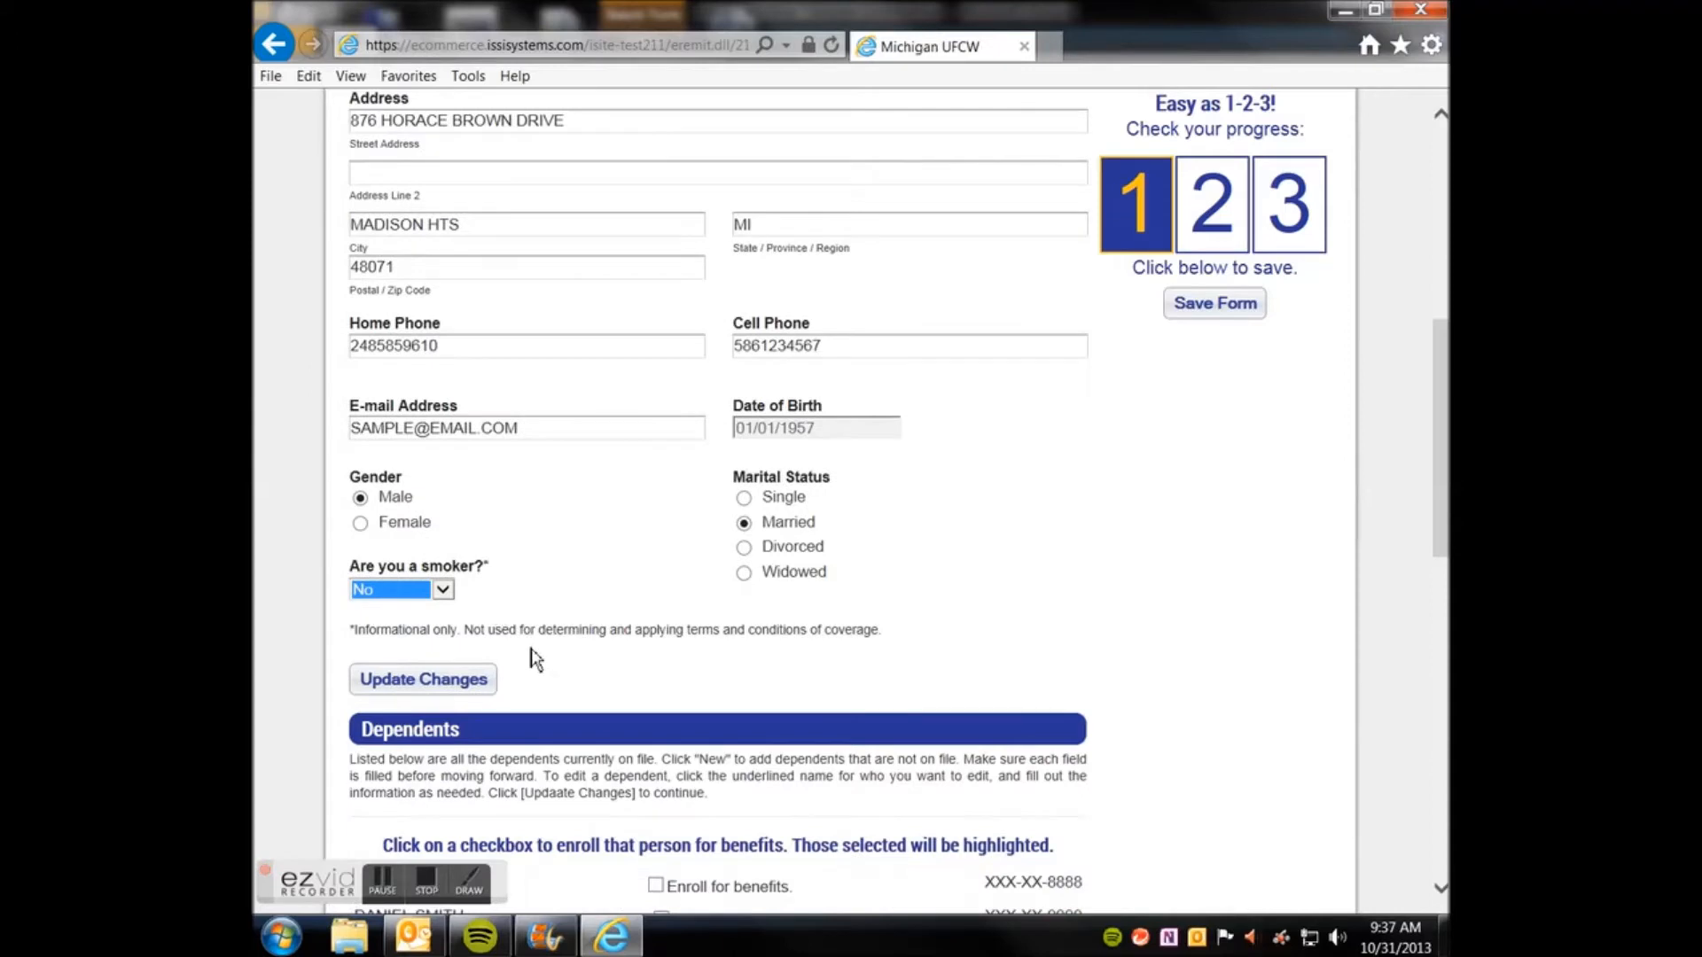
click(455, 686)
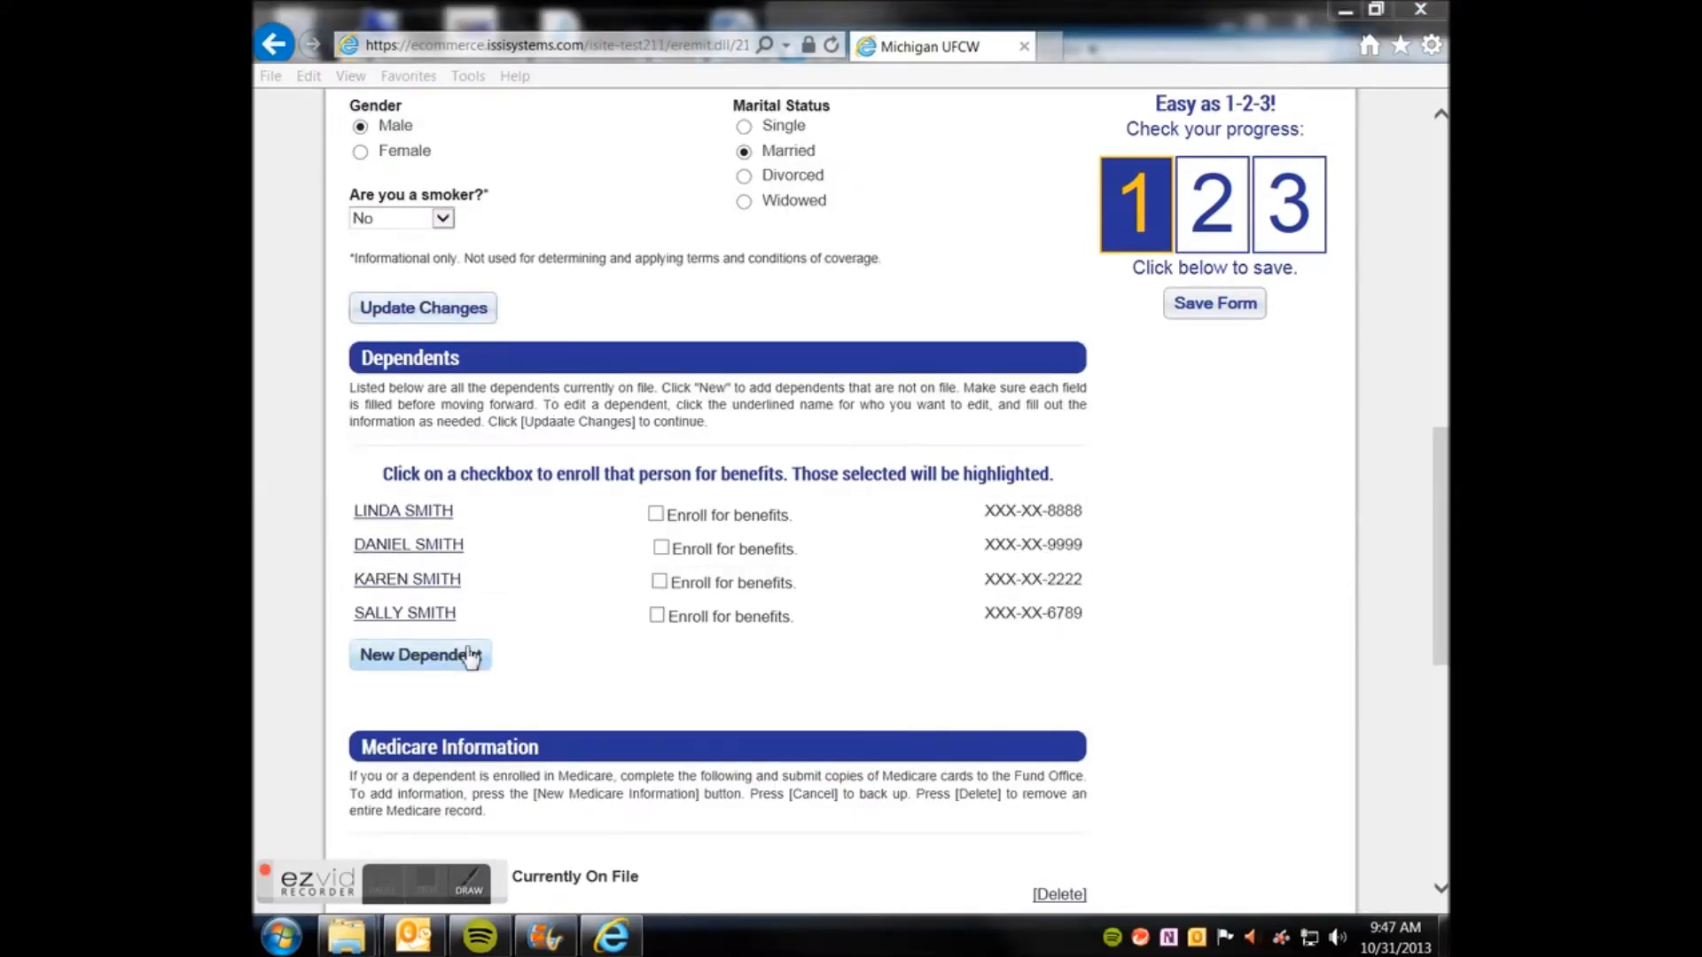
- Start a new dependent record and enter the dependent's first name, middle initial and last name
click(433, 661)
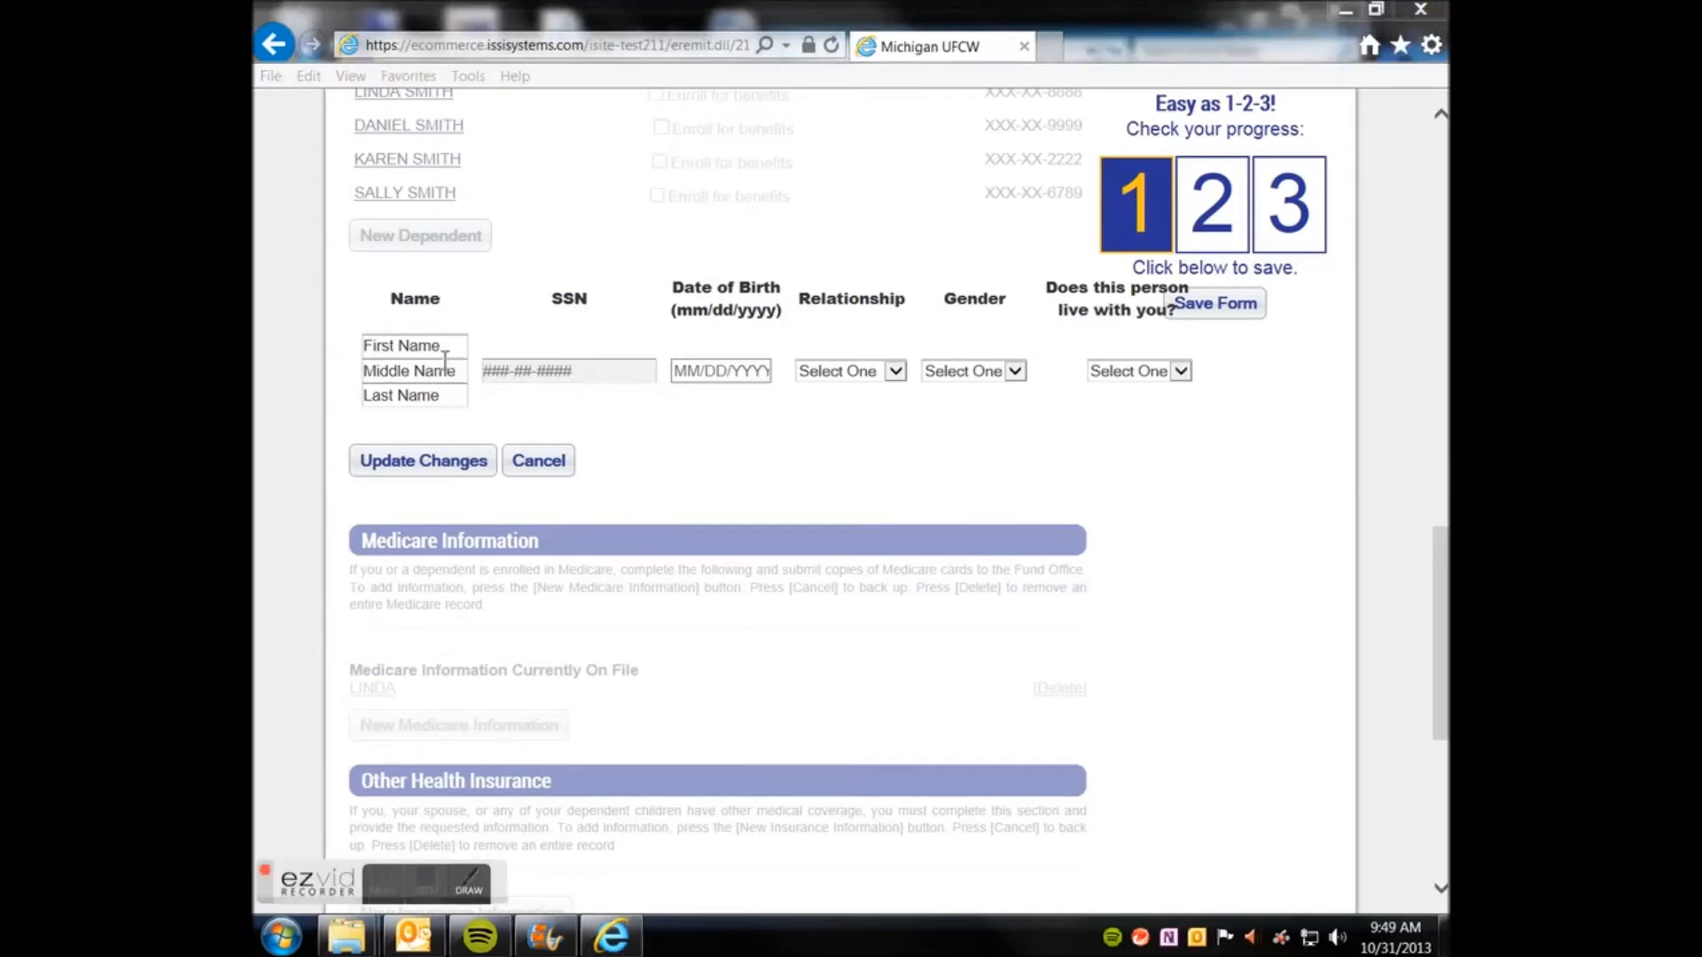
click(434, 348)
text(MICHAEL)
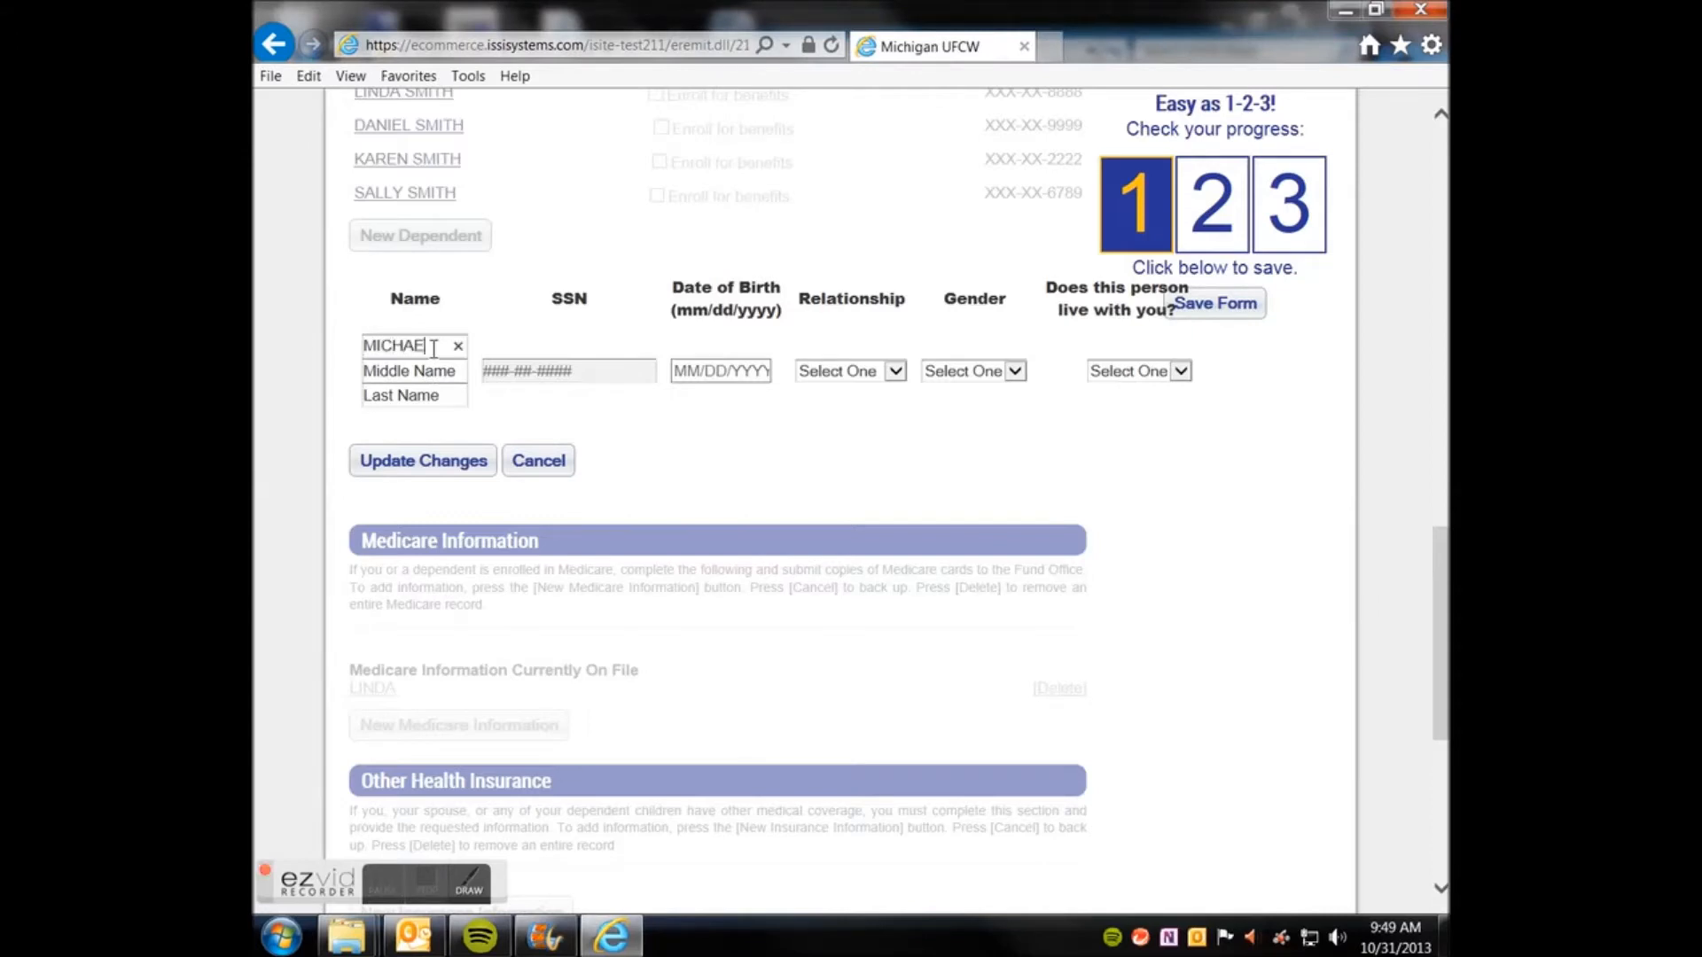
click(414, 374)
text(J)
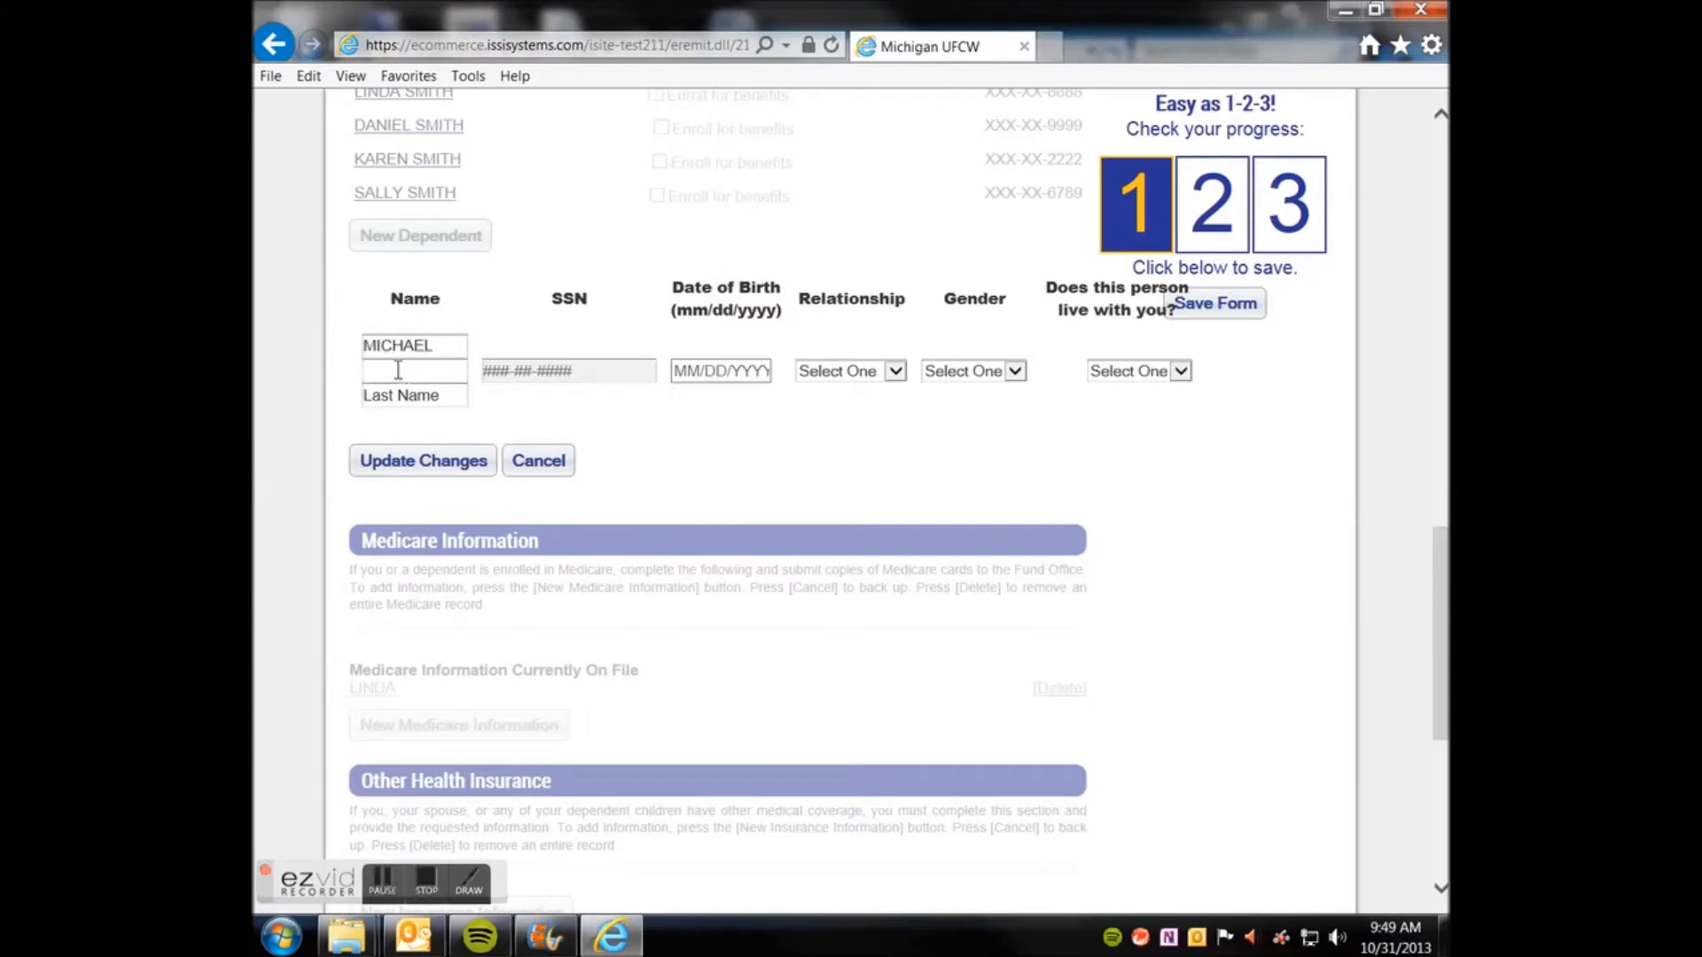
click(401, 399)
text(SMITH)
- Enter the new dependent's Social Security number and date of birth
key(Tab)
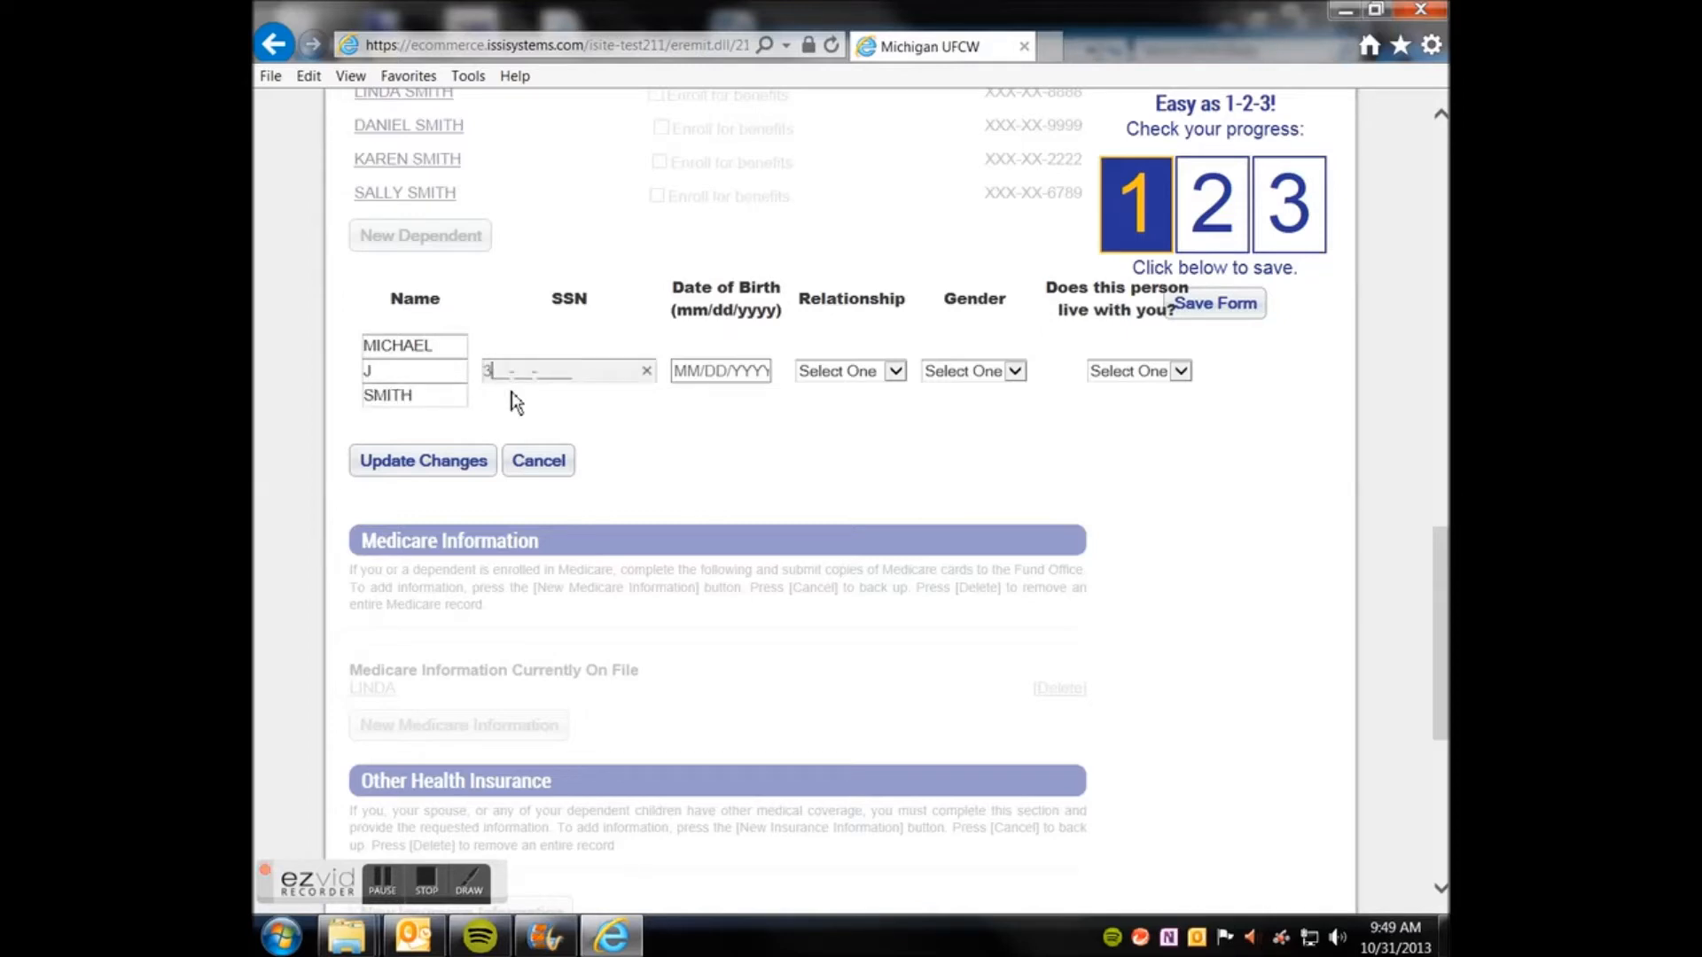
text(333-33-3333)
click(722, 372)
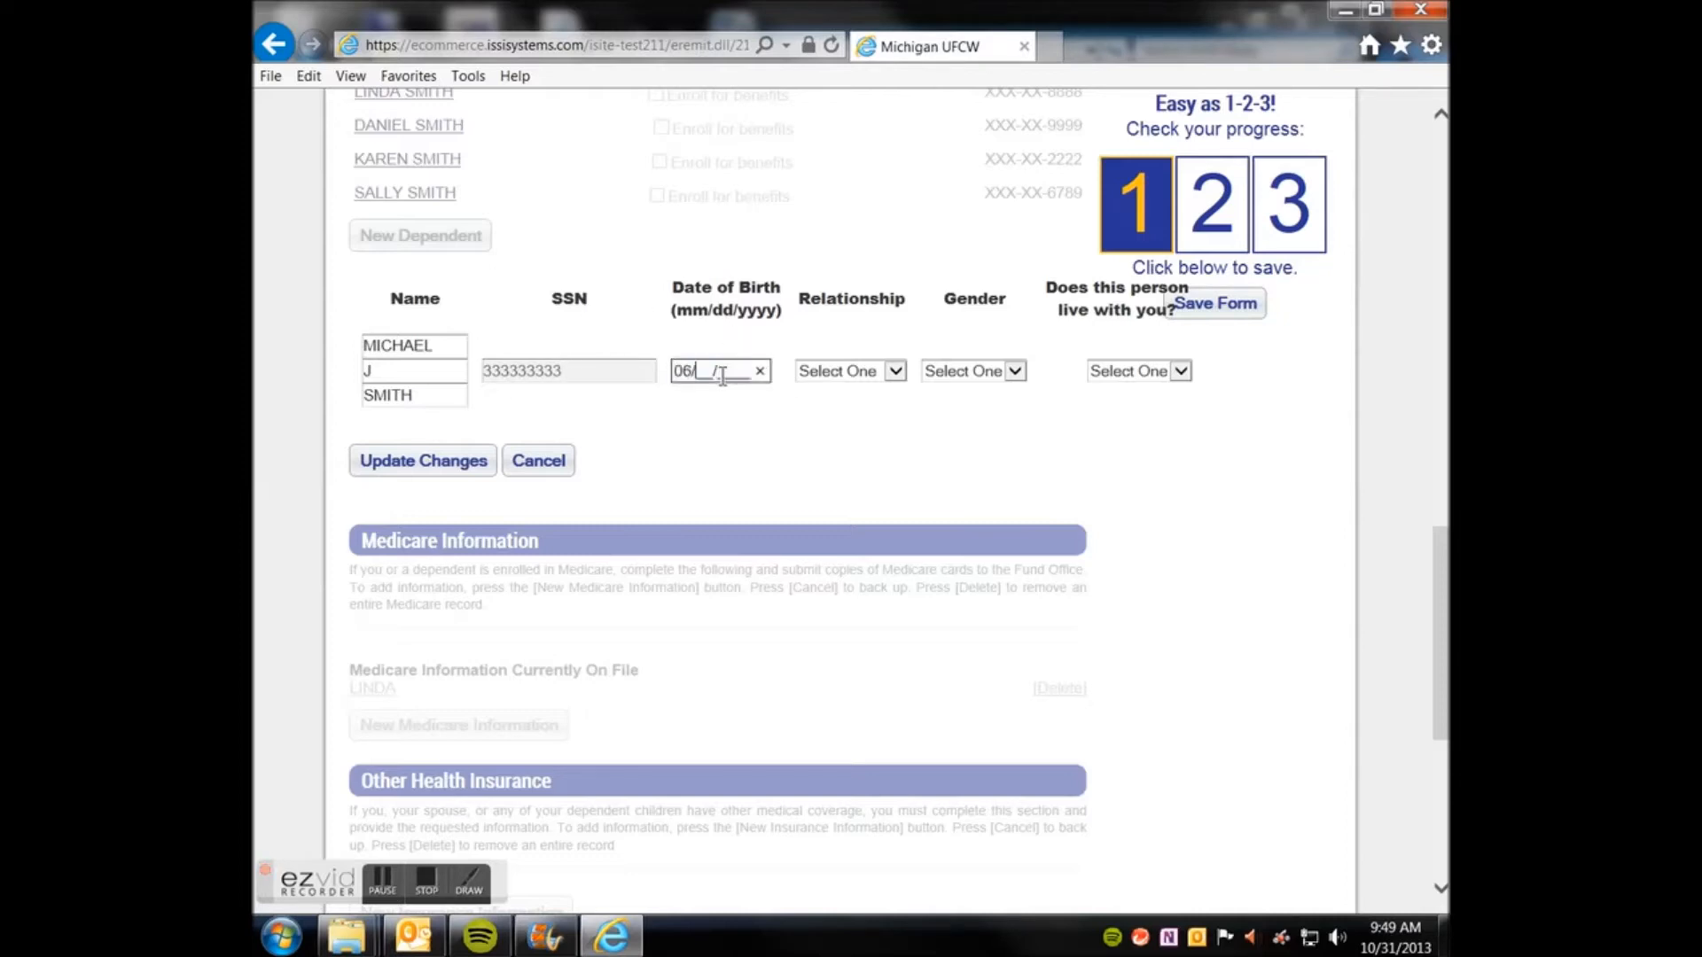
text(06/01/1990)
- Set the new dependent's relationship to Son, gender to Male, and whether this person lives with you to No
click(893, 372)
click(824, 424)
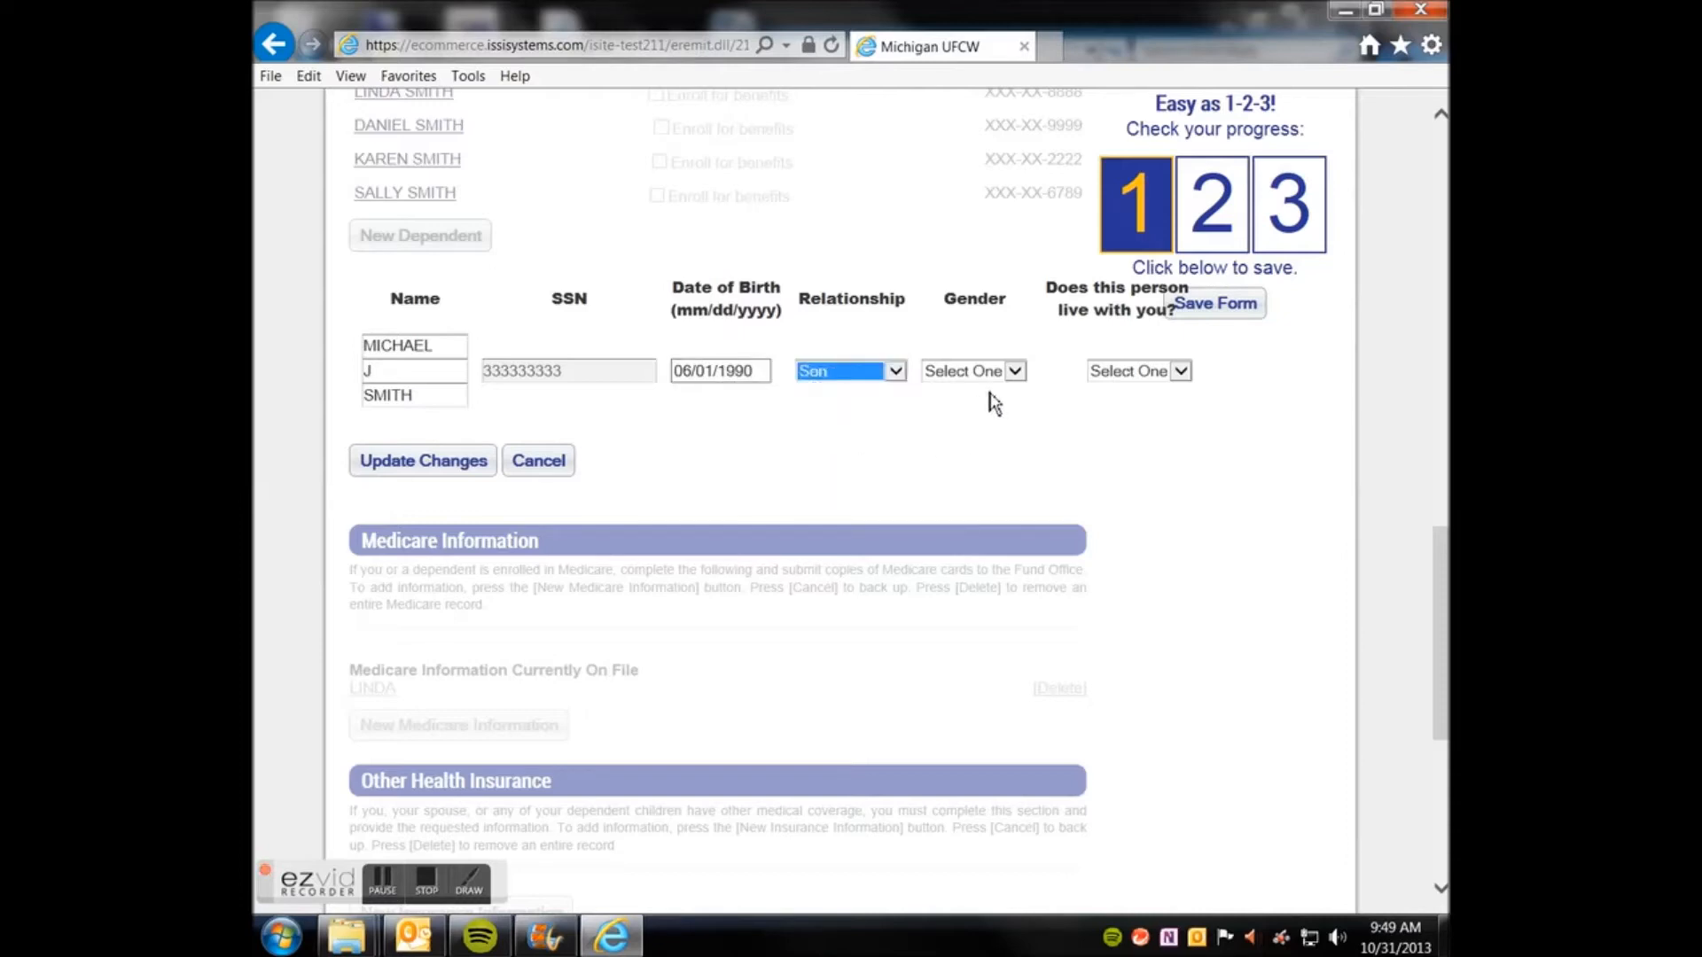
click(1013, 372)
click(982, 390)
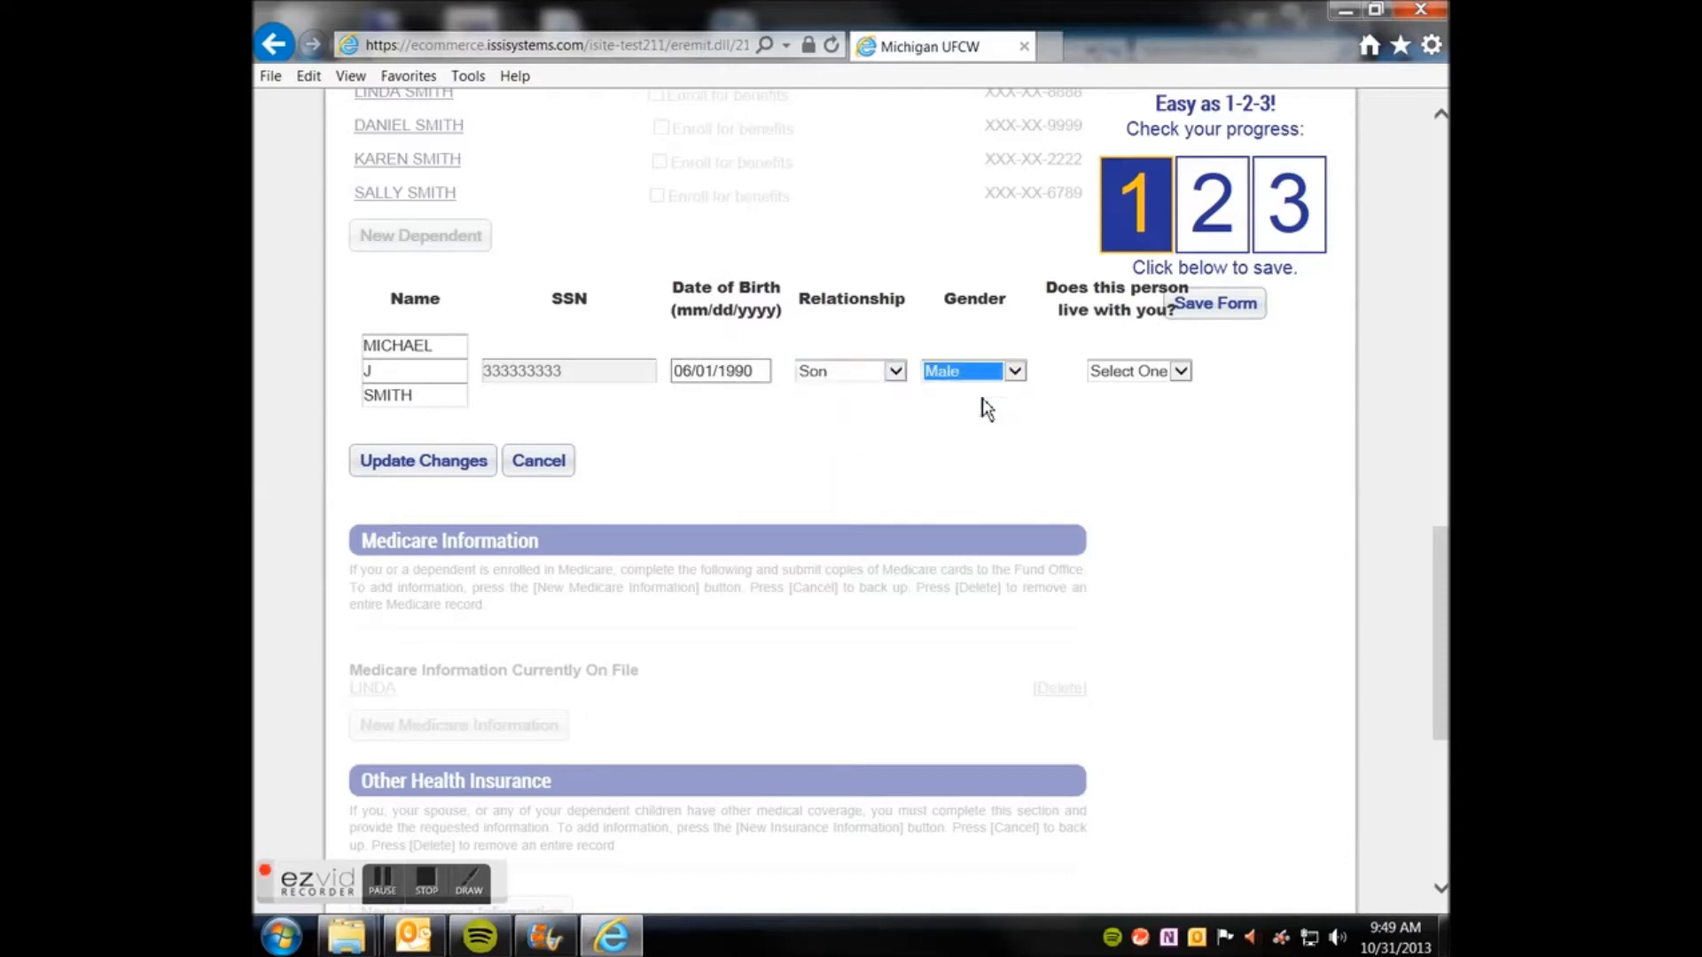
click(1152, 370)
click(1132, 403)
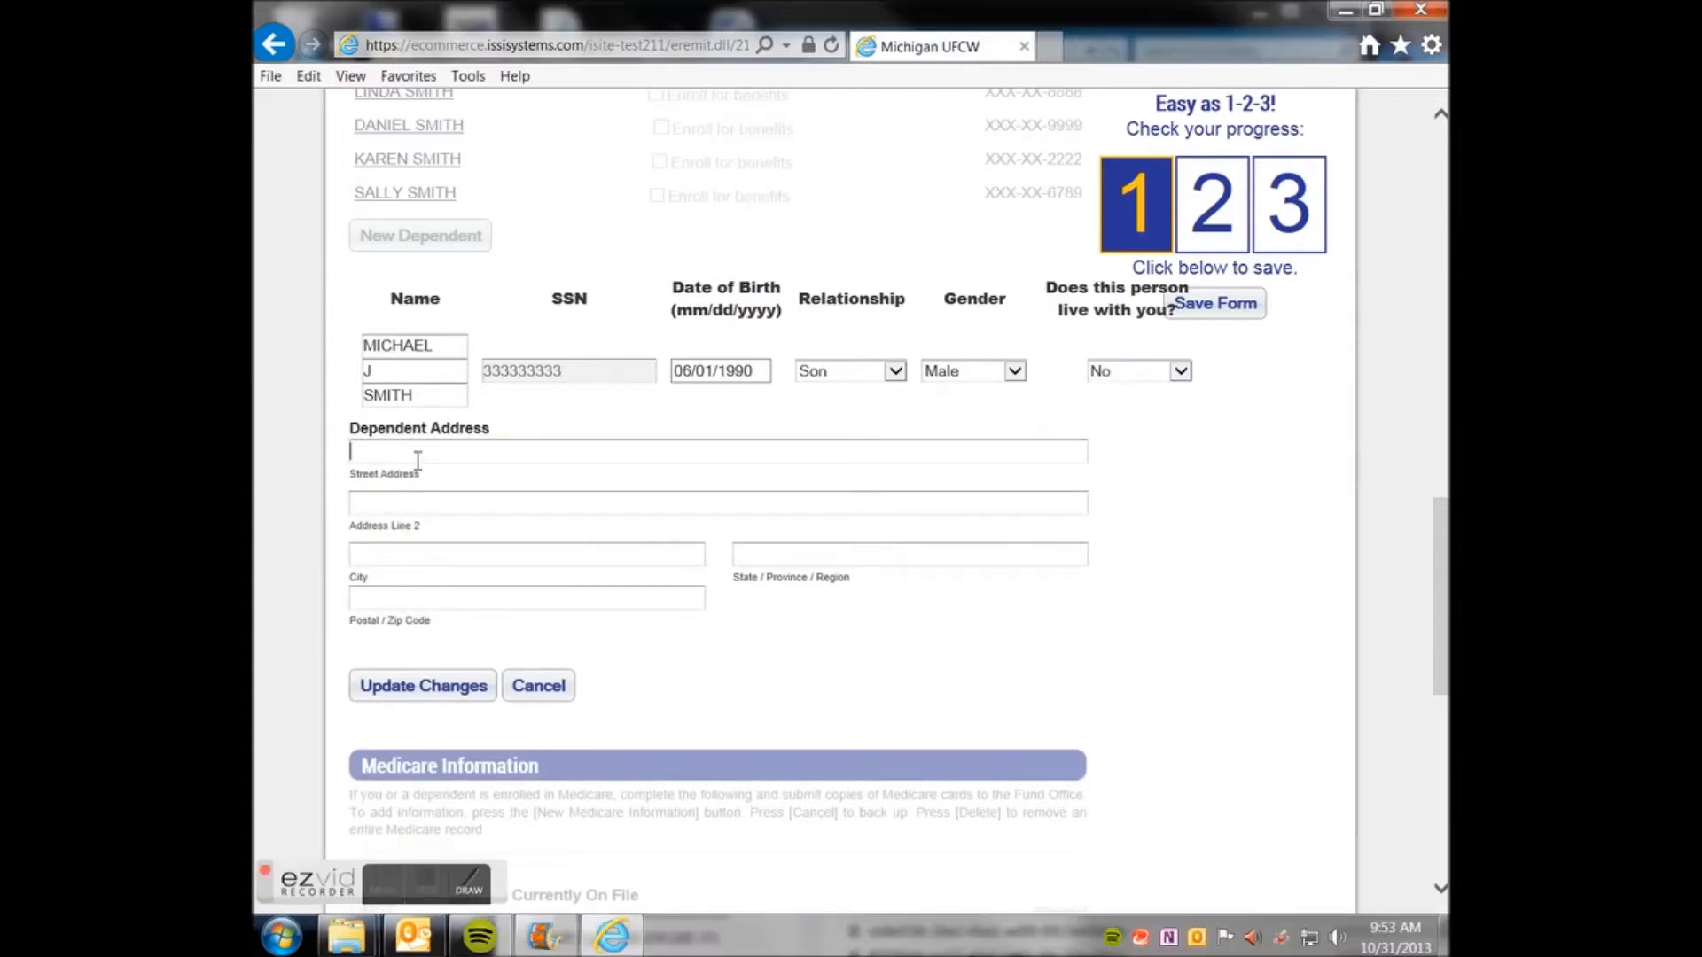
- Fill in the dependent's street address, city, state and zip code, and save the new dependent with Update Changes
text(123 DETROI)
text(T STREET )
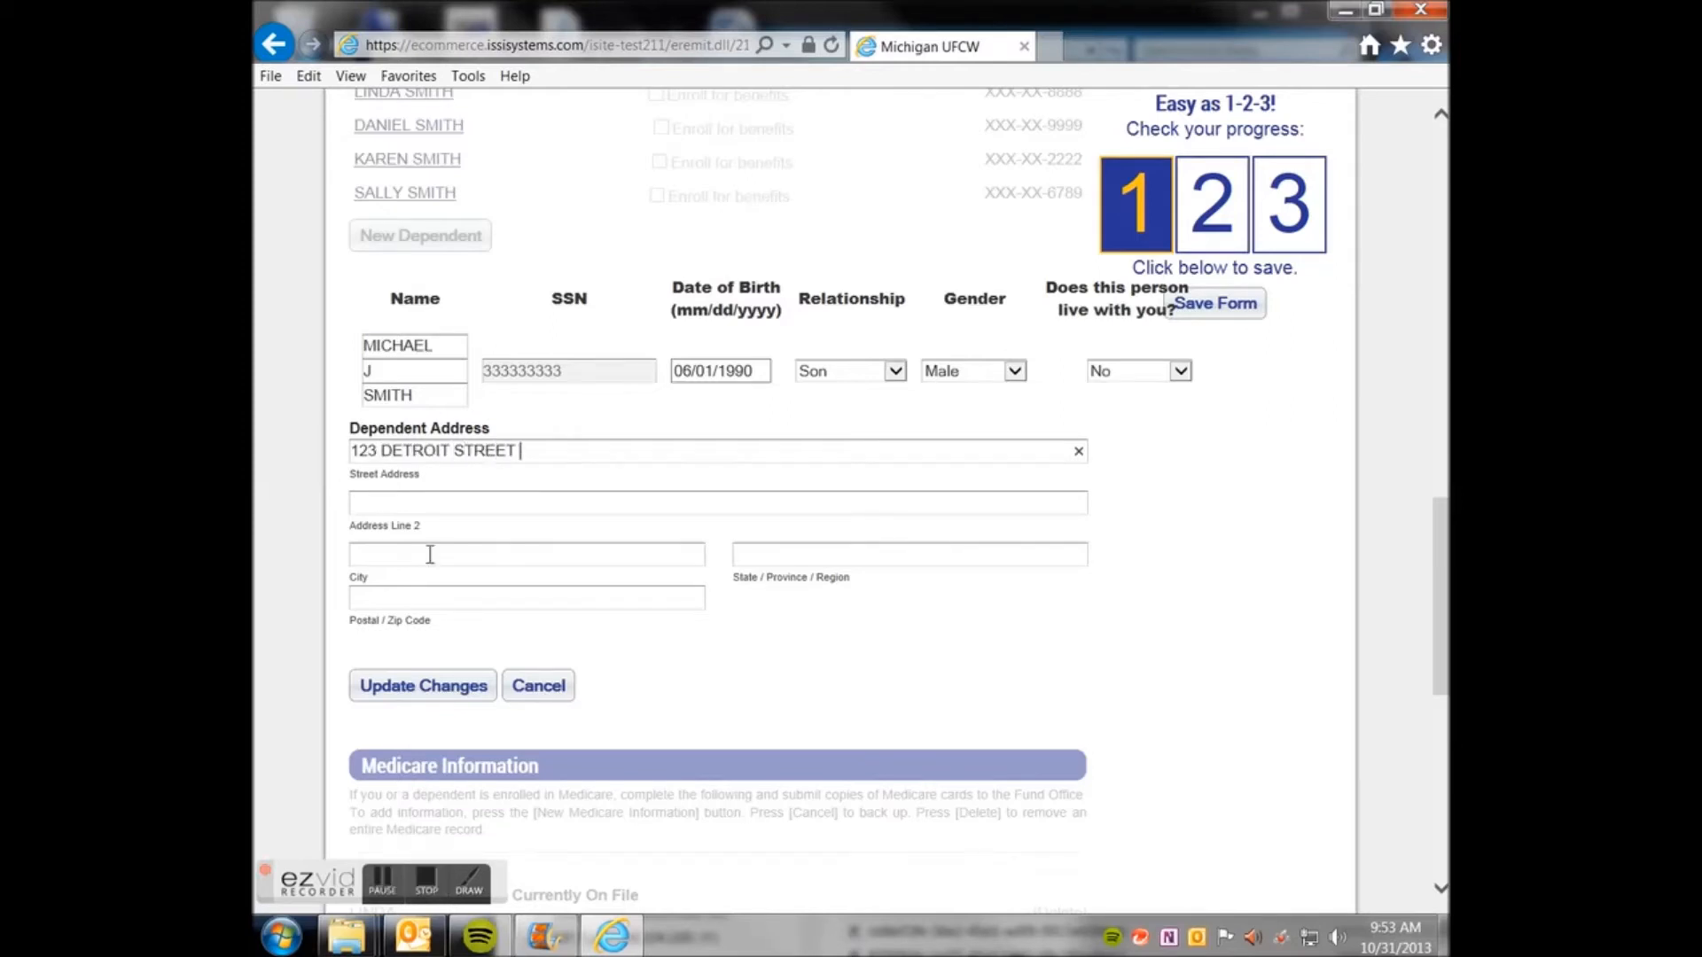
text(DE)
click(802, 558)
text(MI)
click(602, 601)
text(48888)
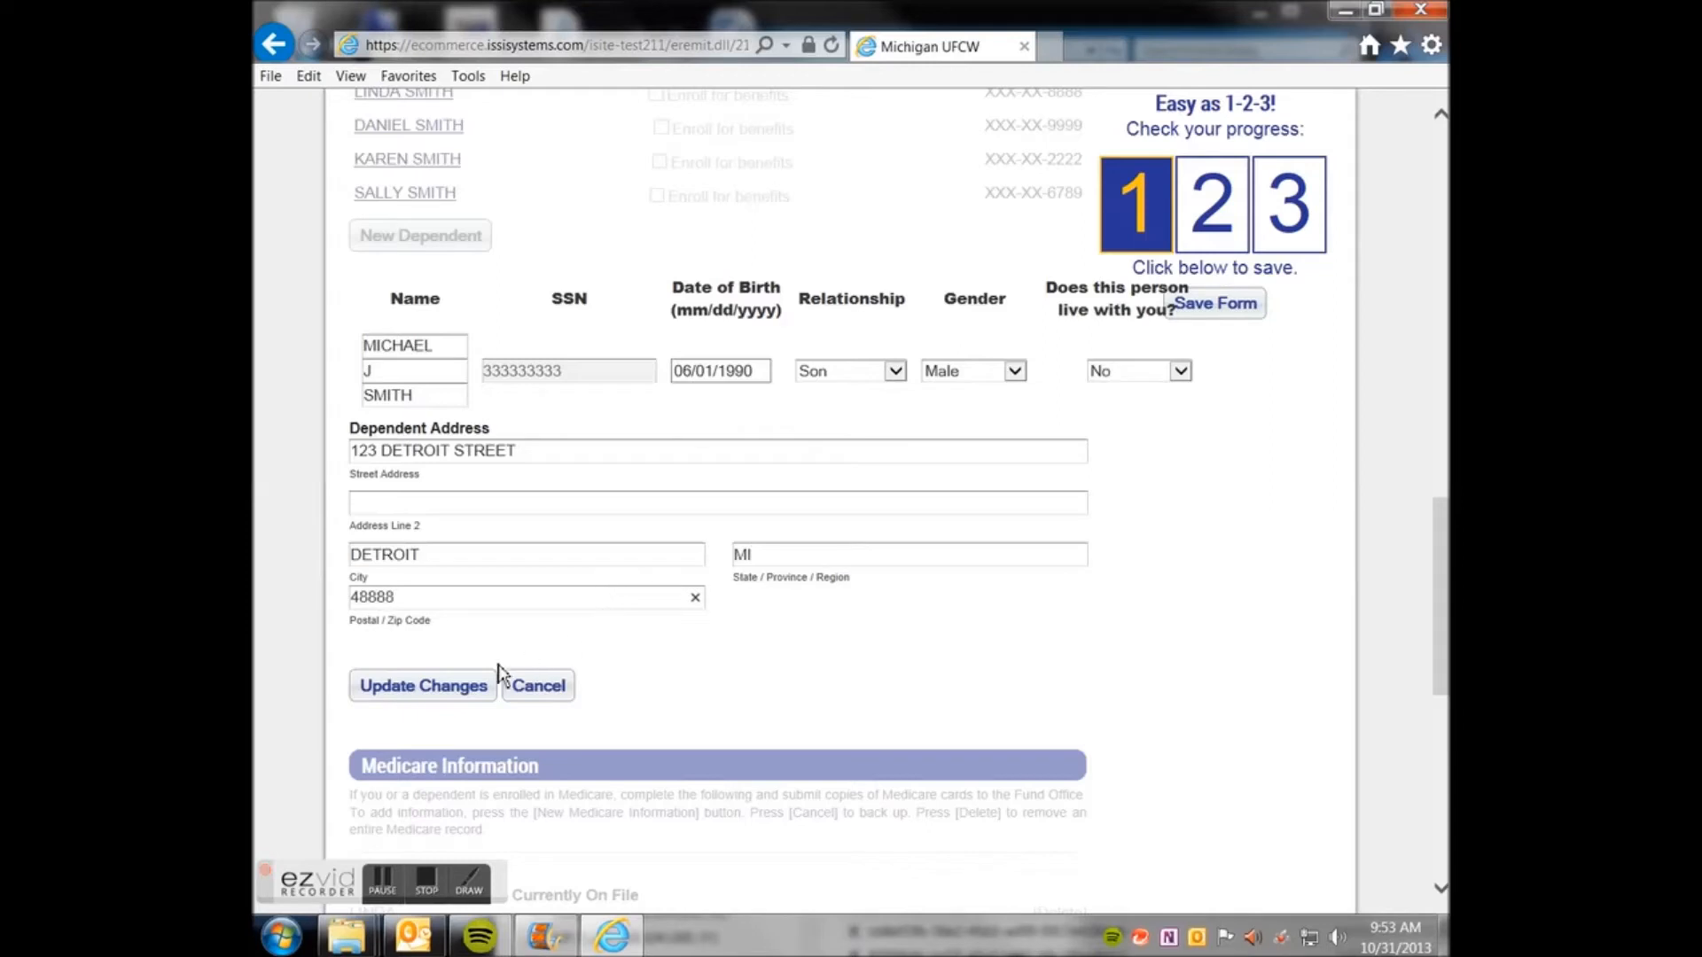
click(426, 695)
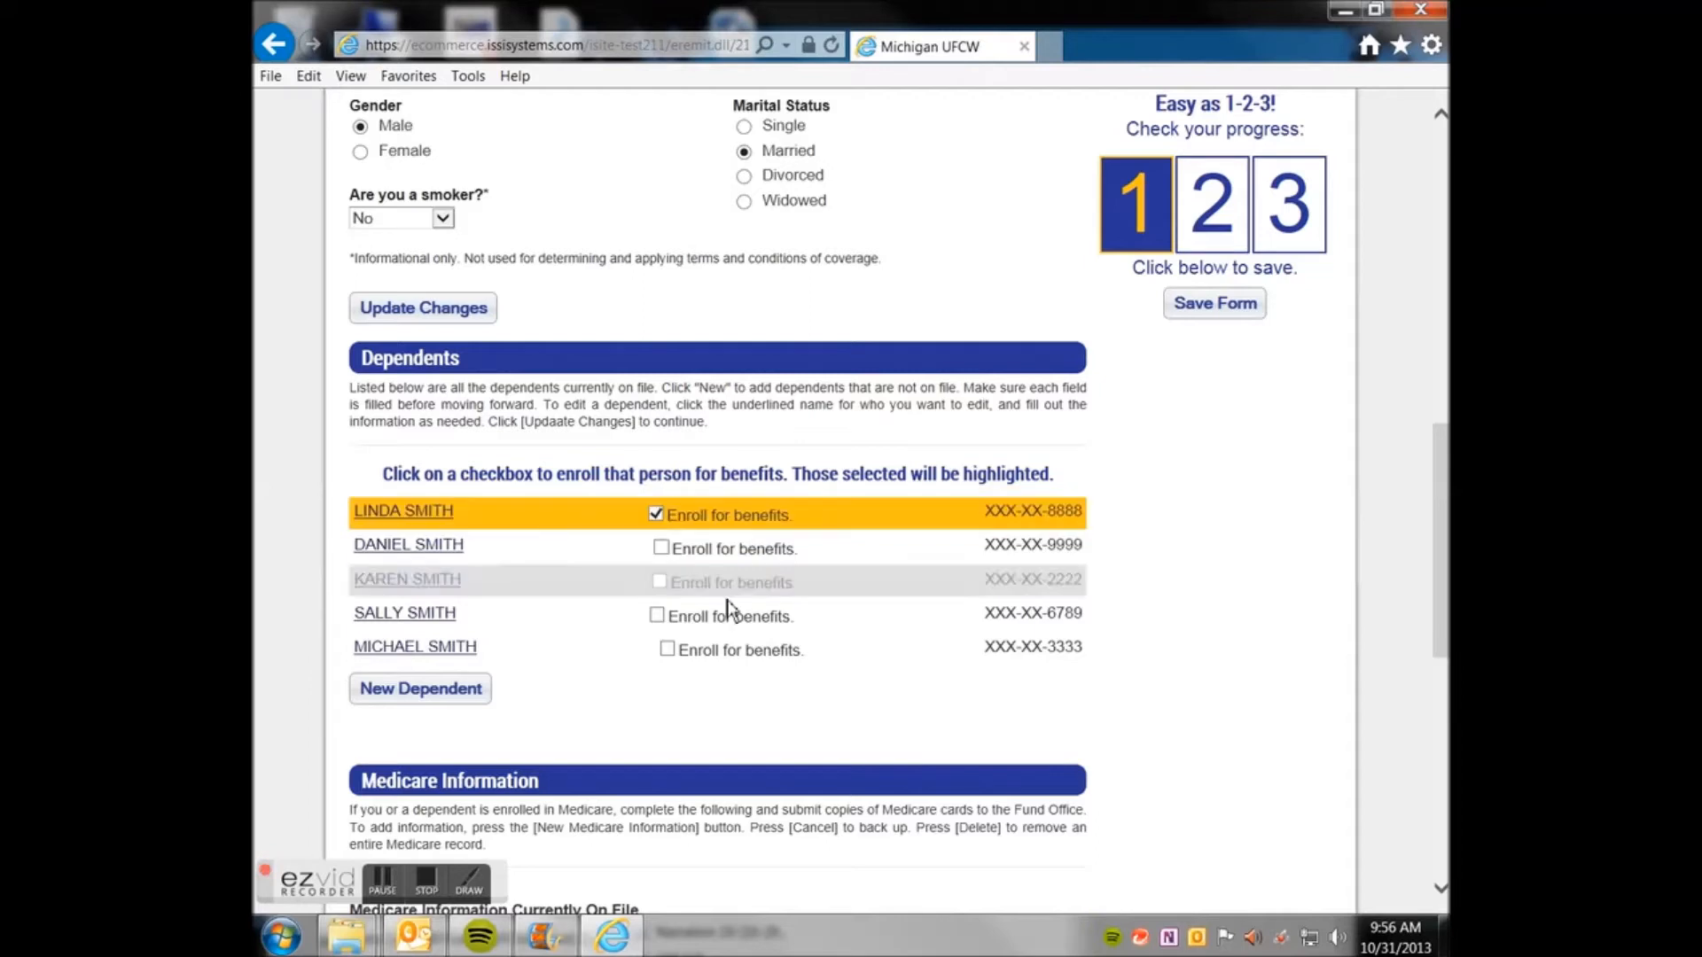
- Enroll all the listed dependents for benefits, including the newly added son
click(660, 547)
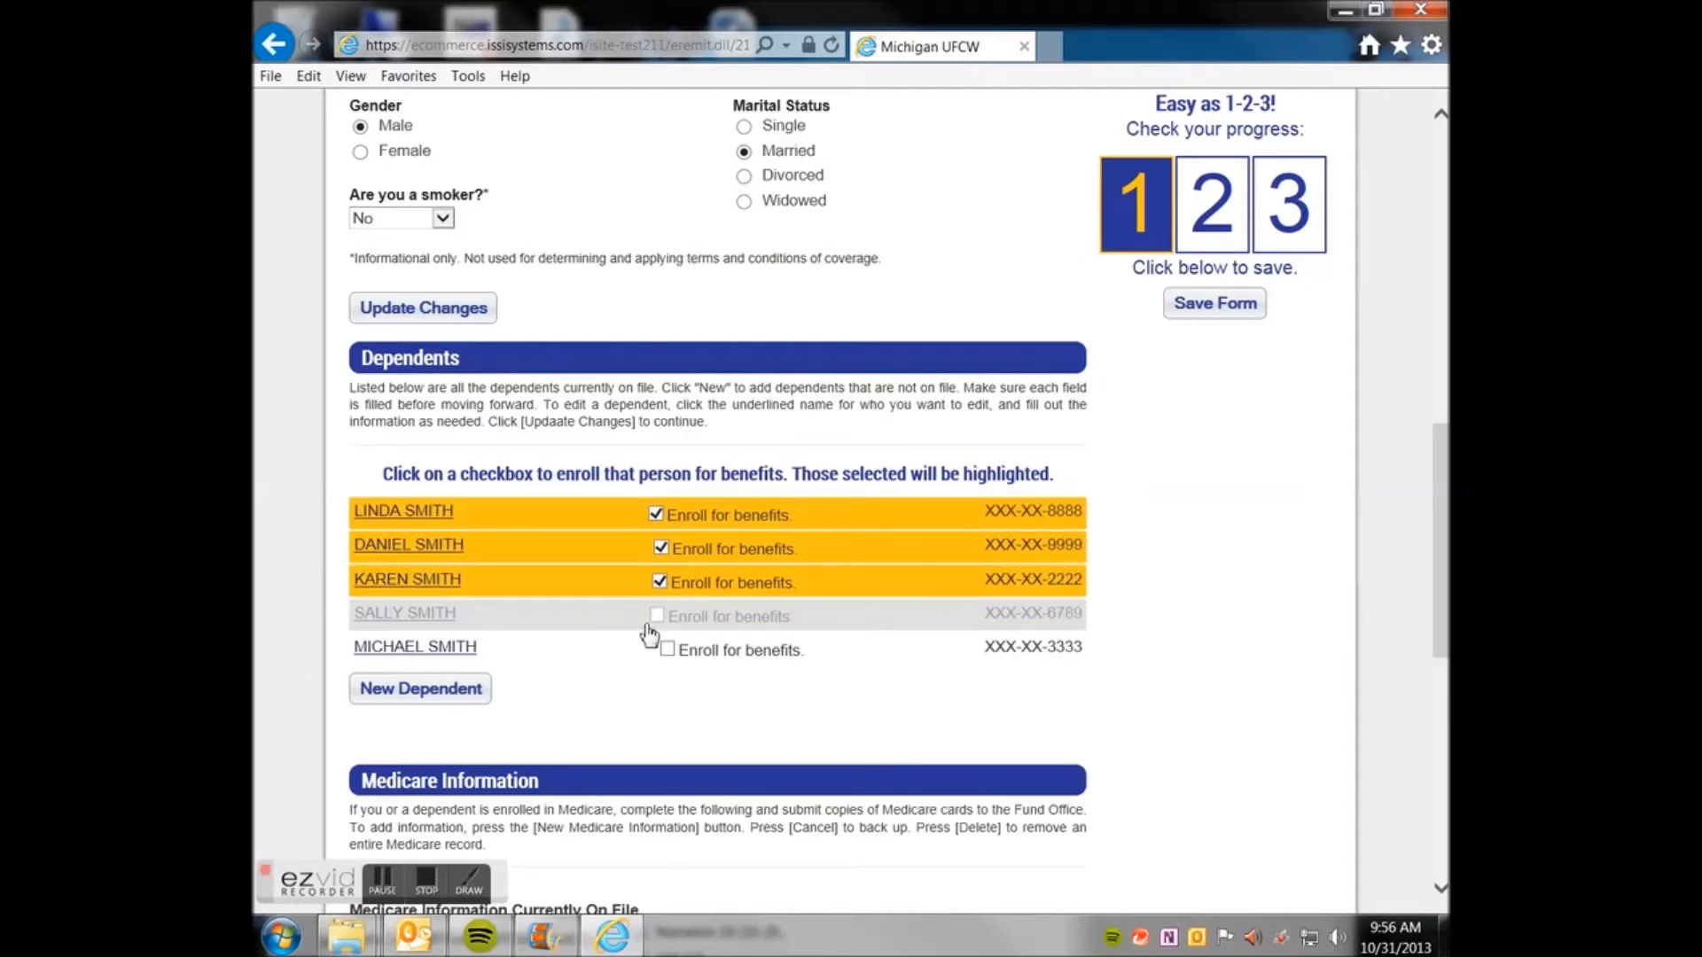
click(670, 651)
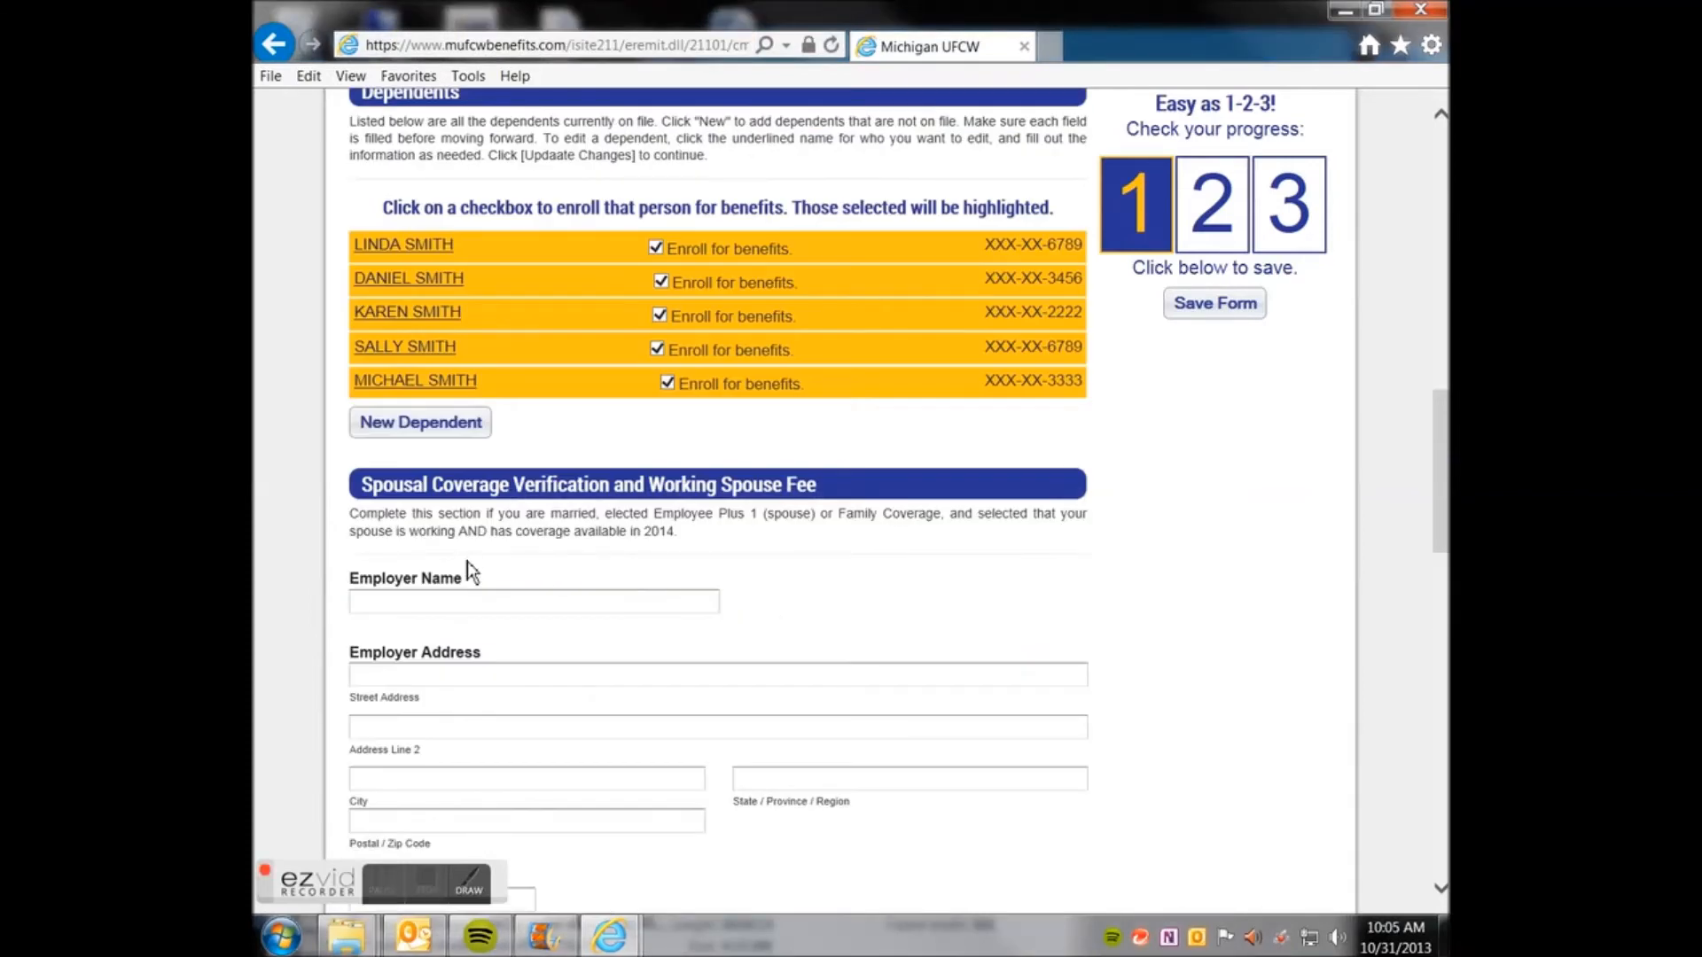
- Enter Mega Corp as the spouse's employer name and fill in the employer's street address
scroll(467, 567, down, 2)
click(441, 476)
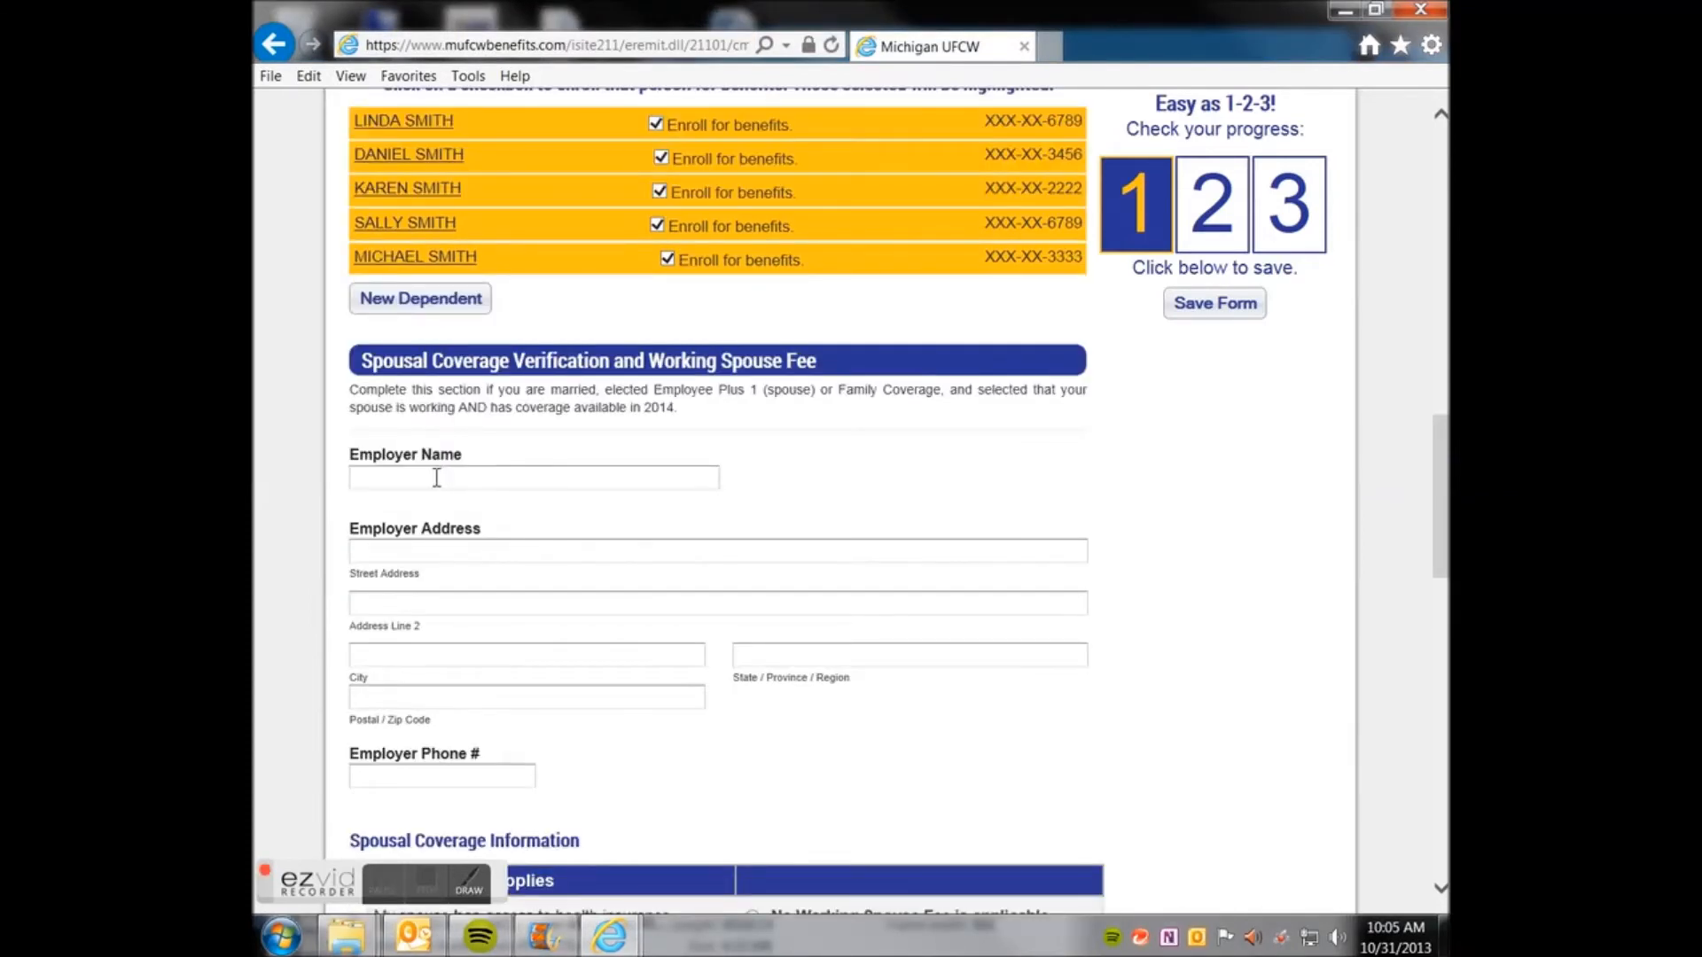
text(Mega C)
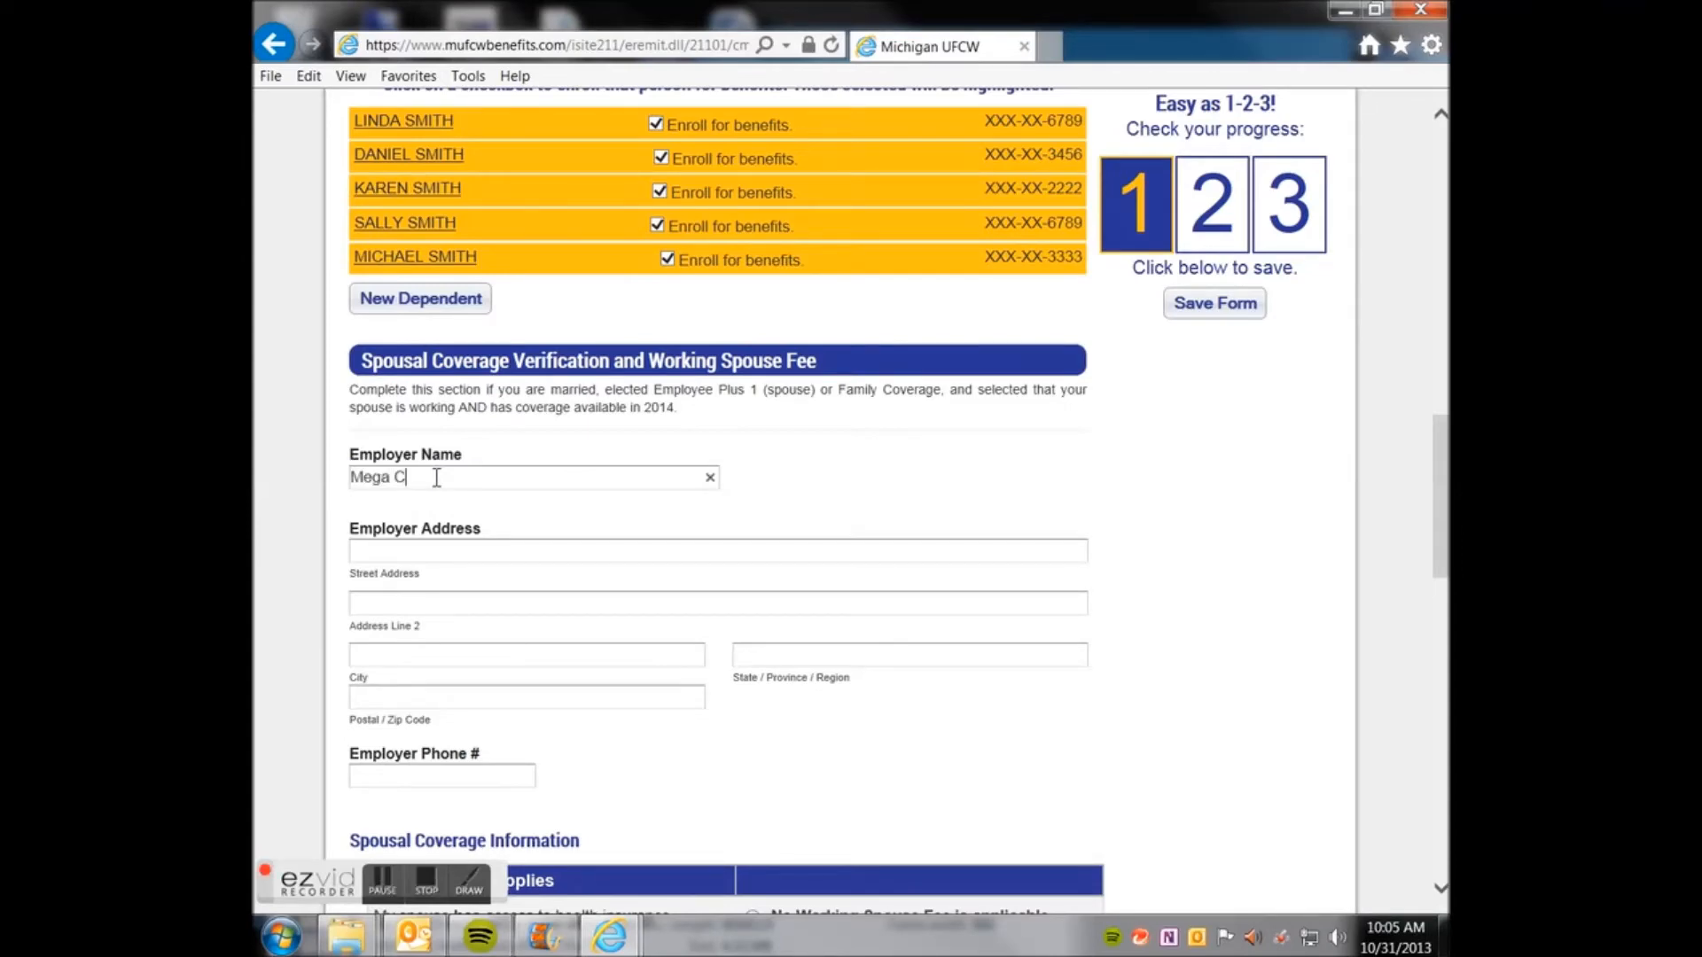
text(orp)
click(427, 551)
text(321 Corporate Drive)
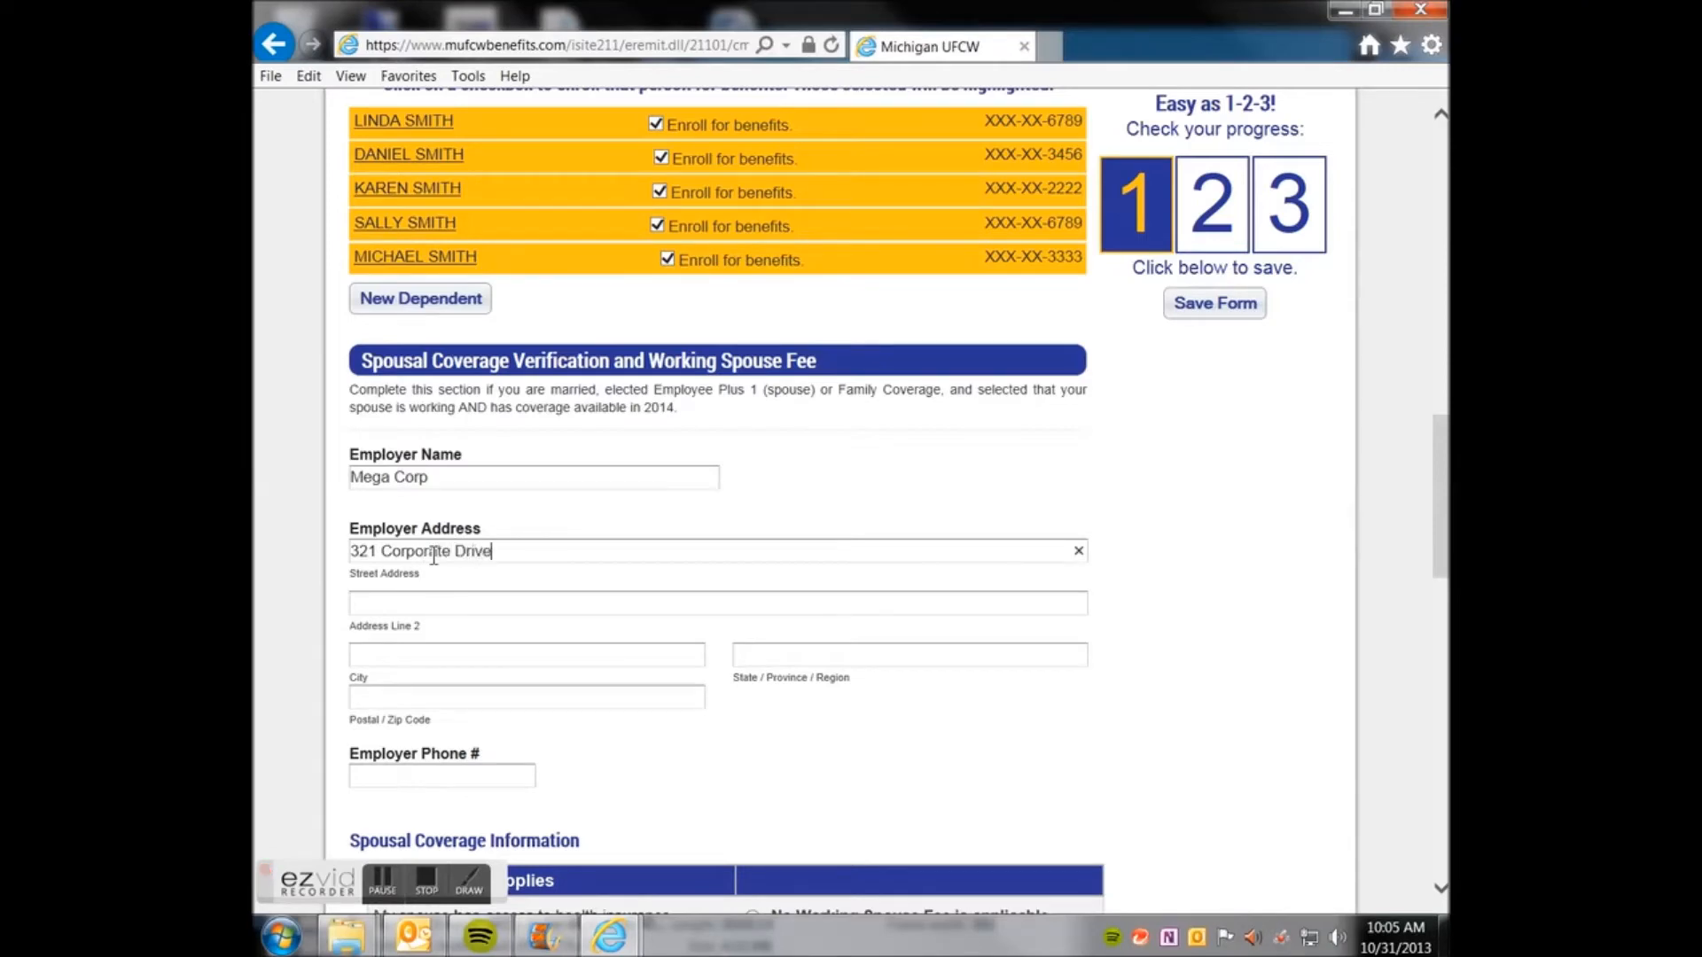
- Fill in the spouse's employer's city, state, zip code and phone number
click(400, 656)
text(Detroit)
click(879, 664)
text(MI)
click(443, 700)
text(49)
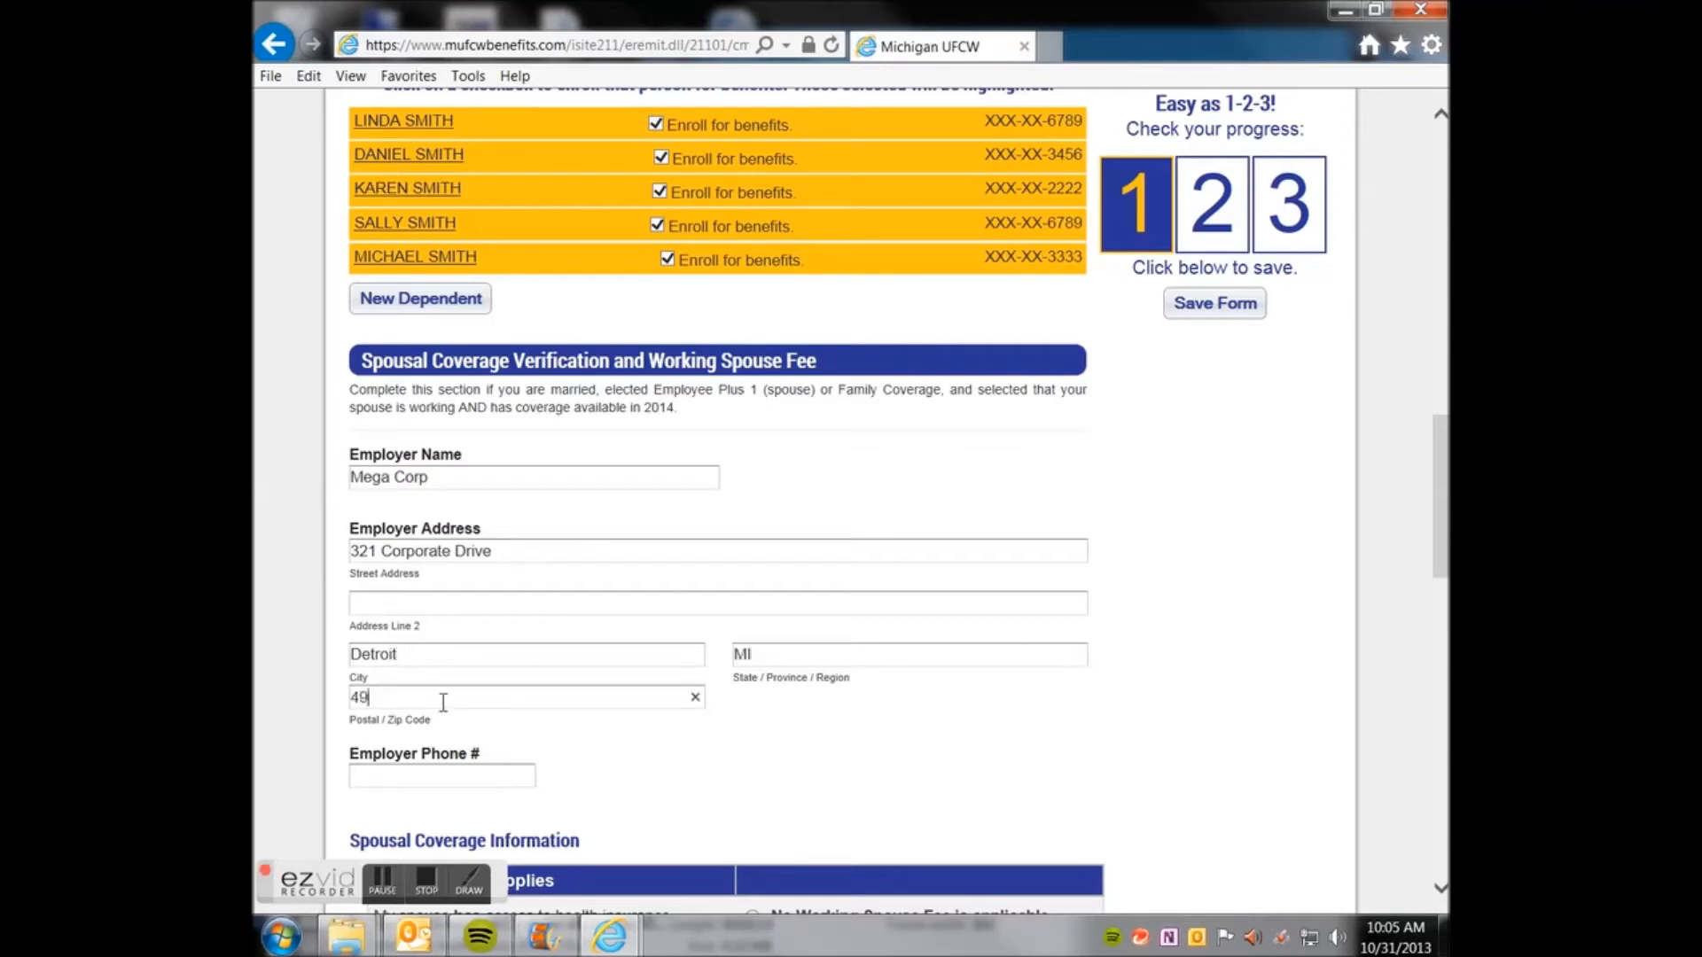
text(991)
click(425, 777)
text(800) 565-5)
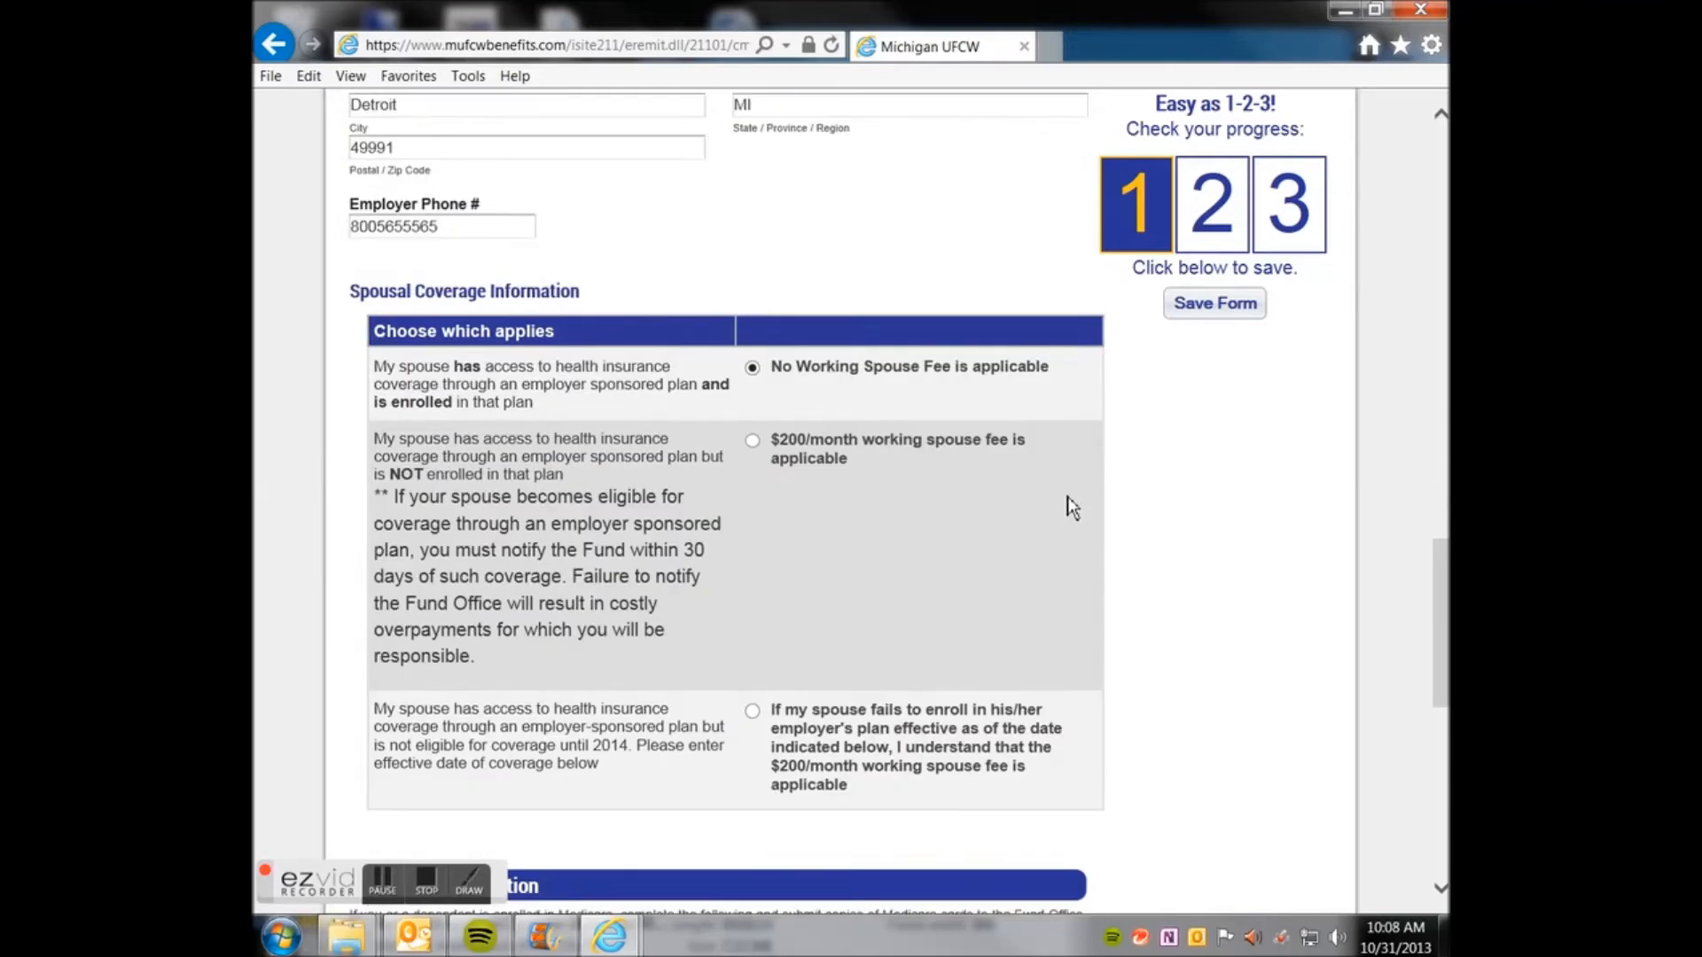
- Select "No Working Spouse Fee is applicable" under Spousal Coverage Information
scroll(1067, 496, down, 2)
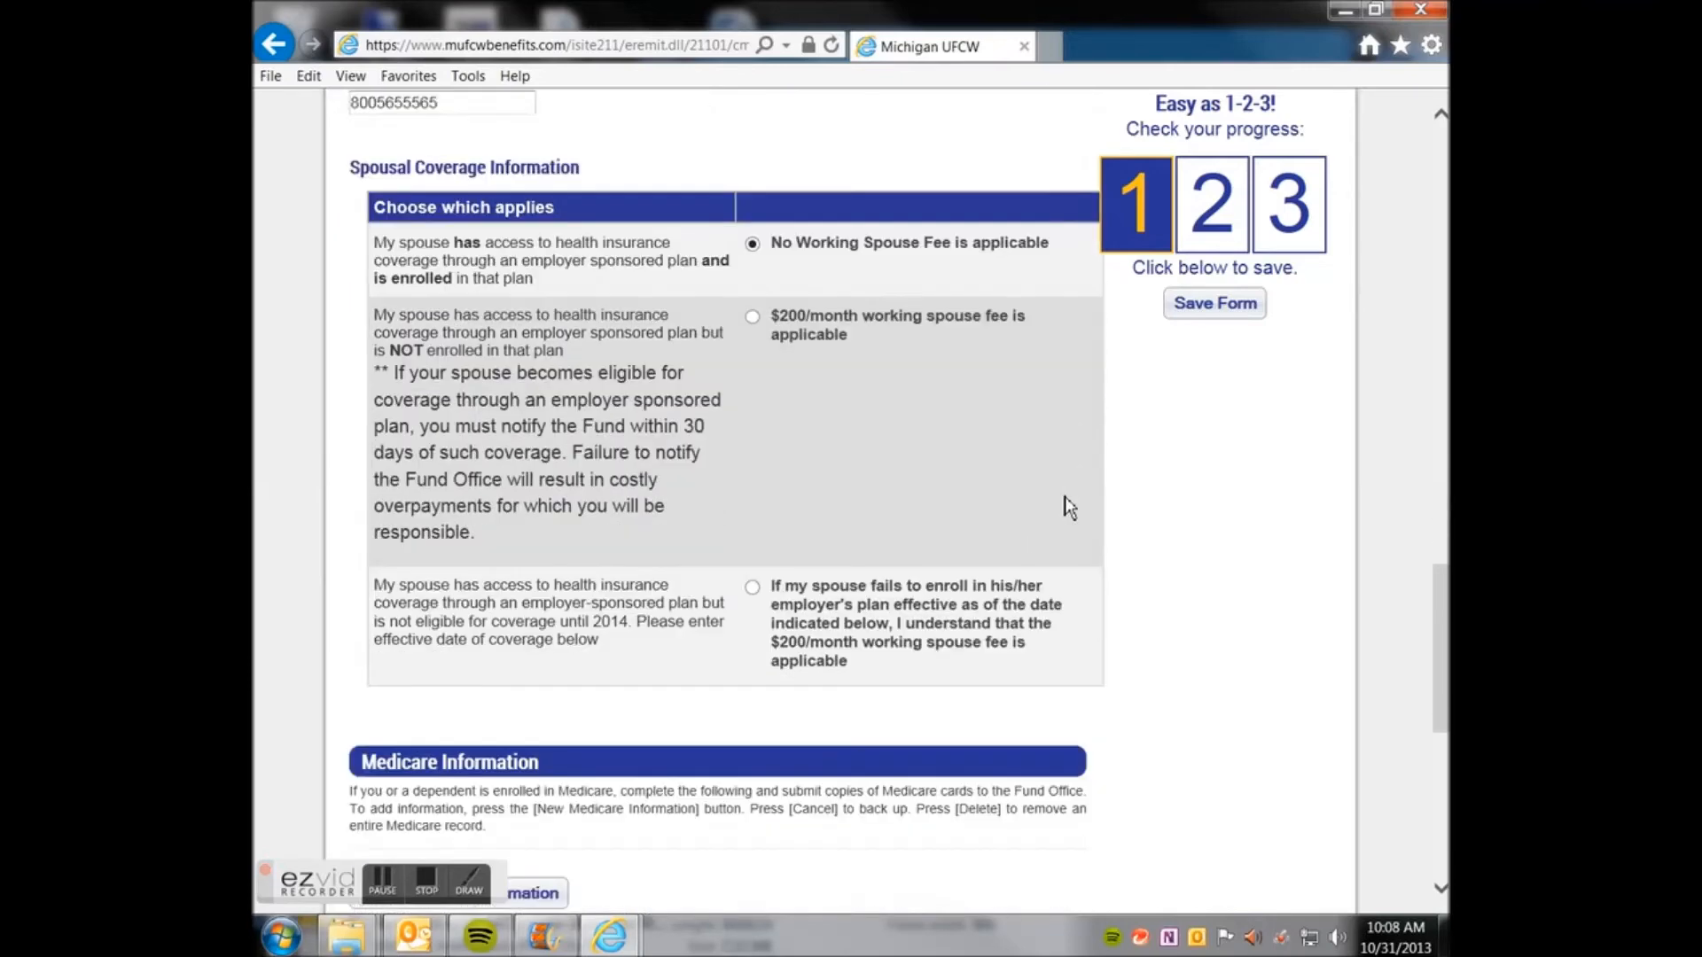
click(751, 587)
click(751, 317)
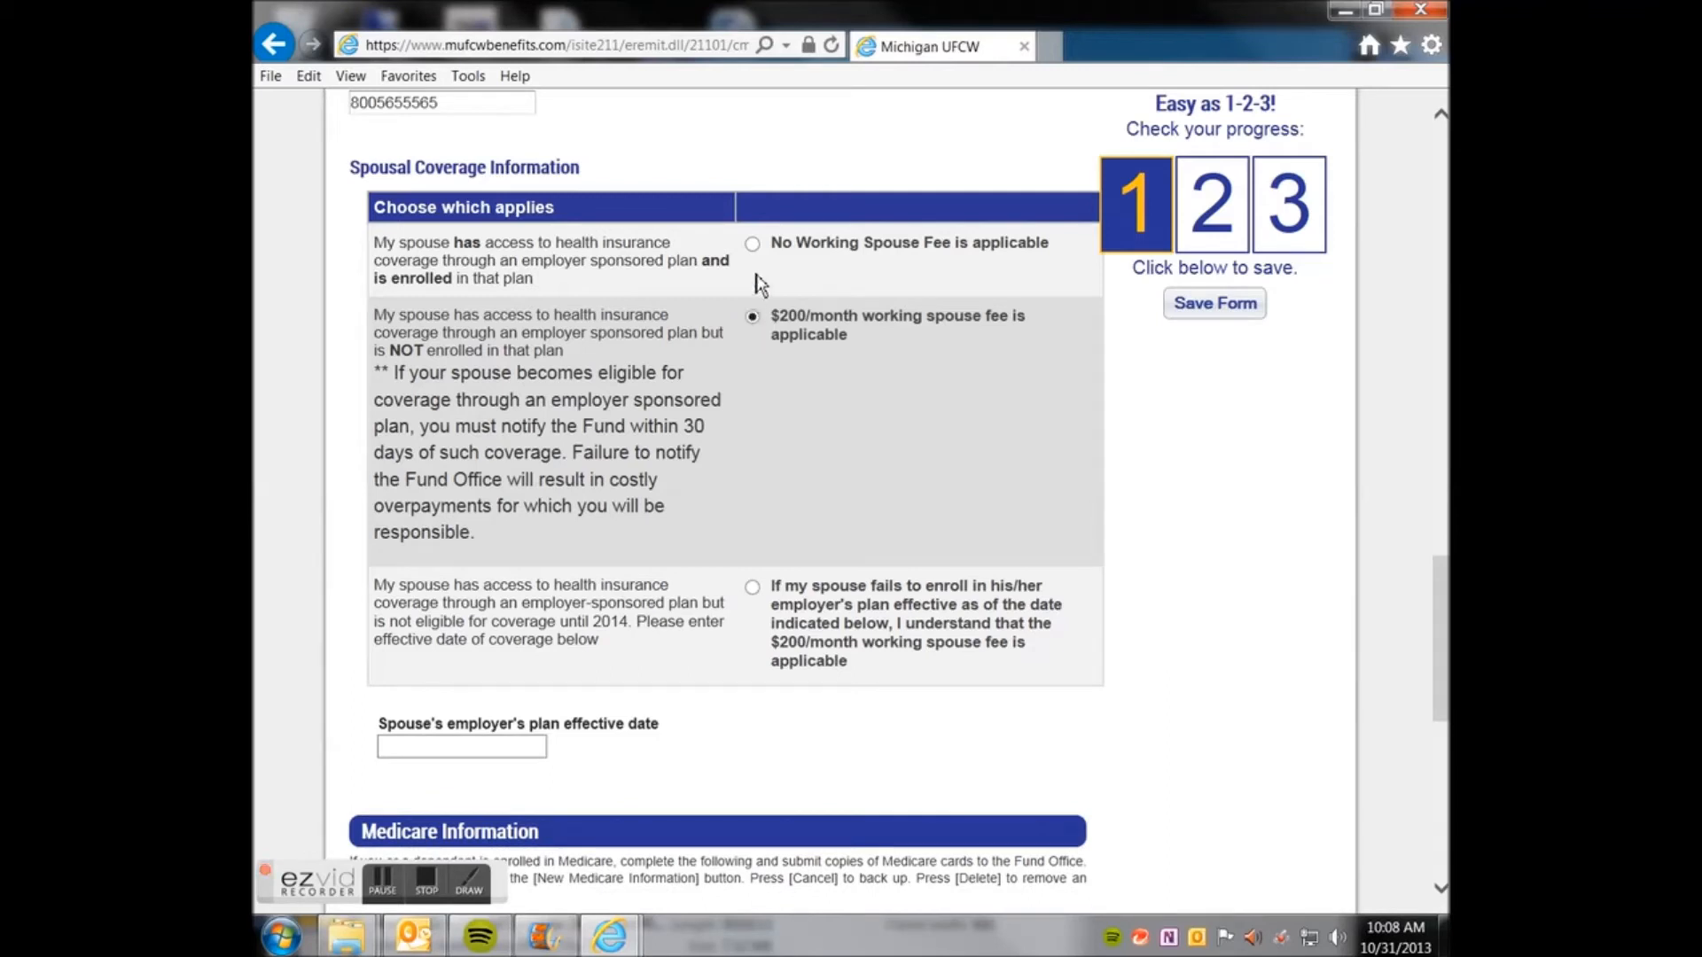
click(755, 246)
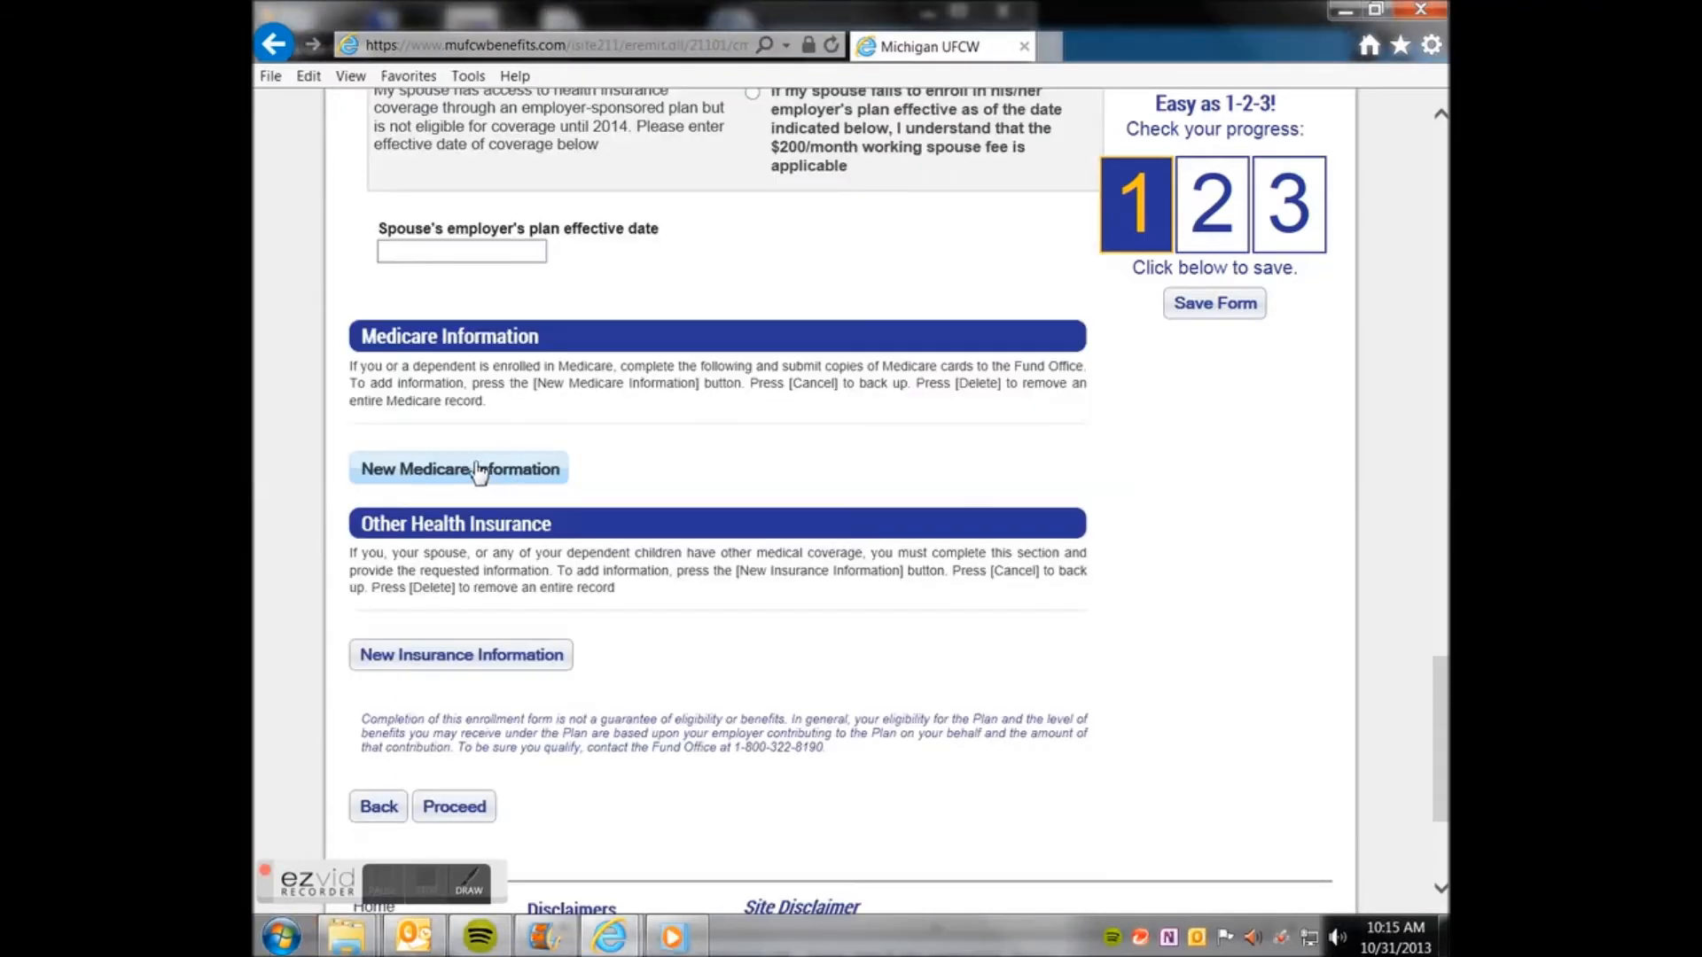
- Add a new Medicare record and enter the enrollee's full name and Medicare ID number
click(477, 469)
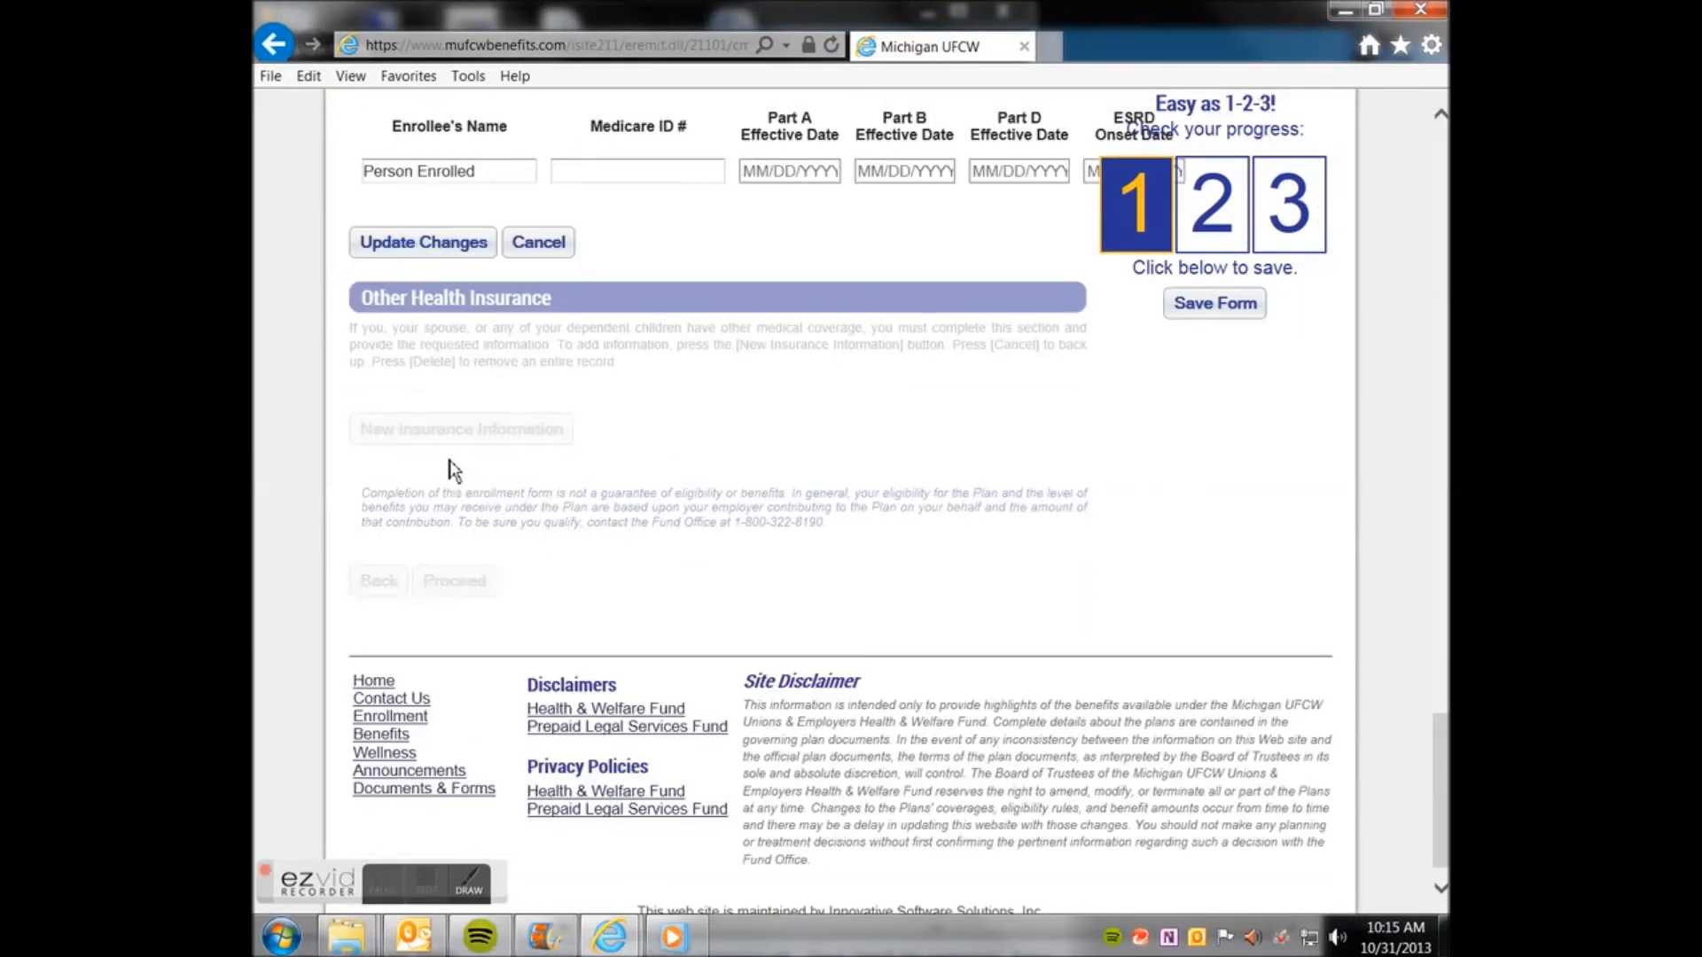
click(472, 548)
text(JOE)
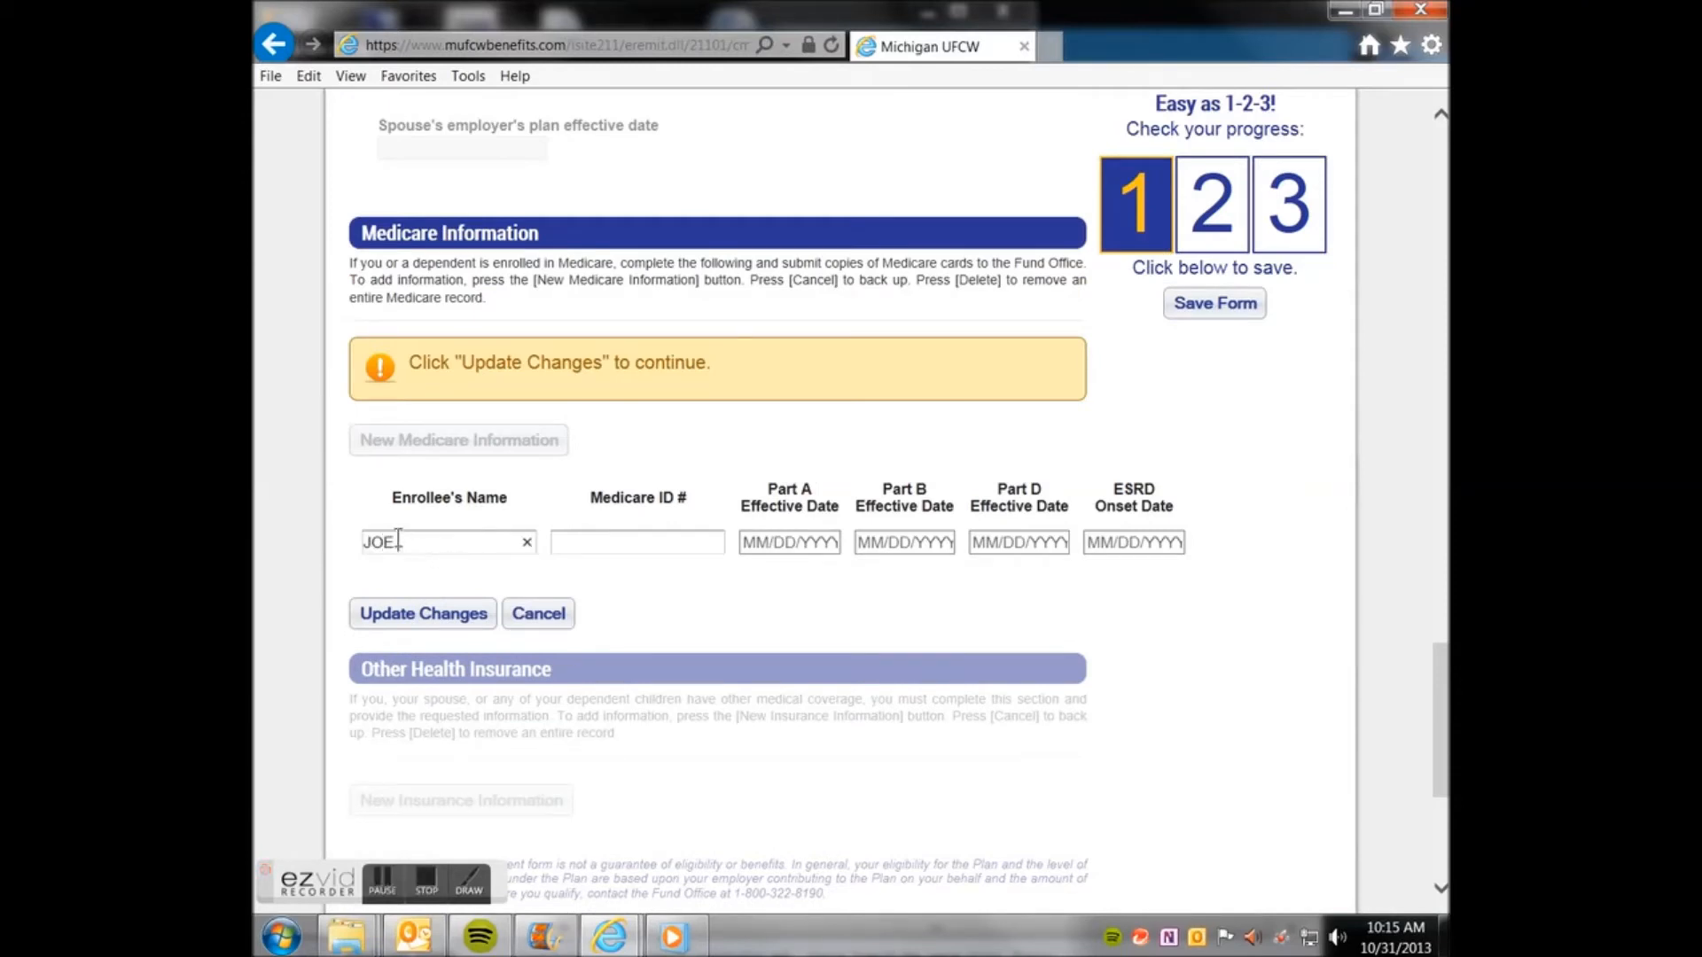
text( SMITH)
text(12)
text(345)
text(6789A)
- Set the Medicare Part A effective date to 01/01/2010 and save the record with Update Changes
click(789, 550)
text(01/)
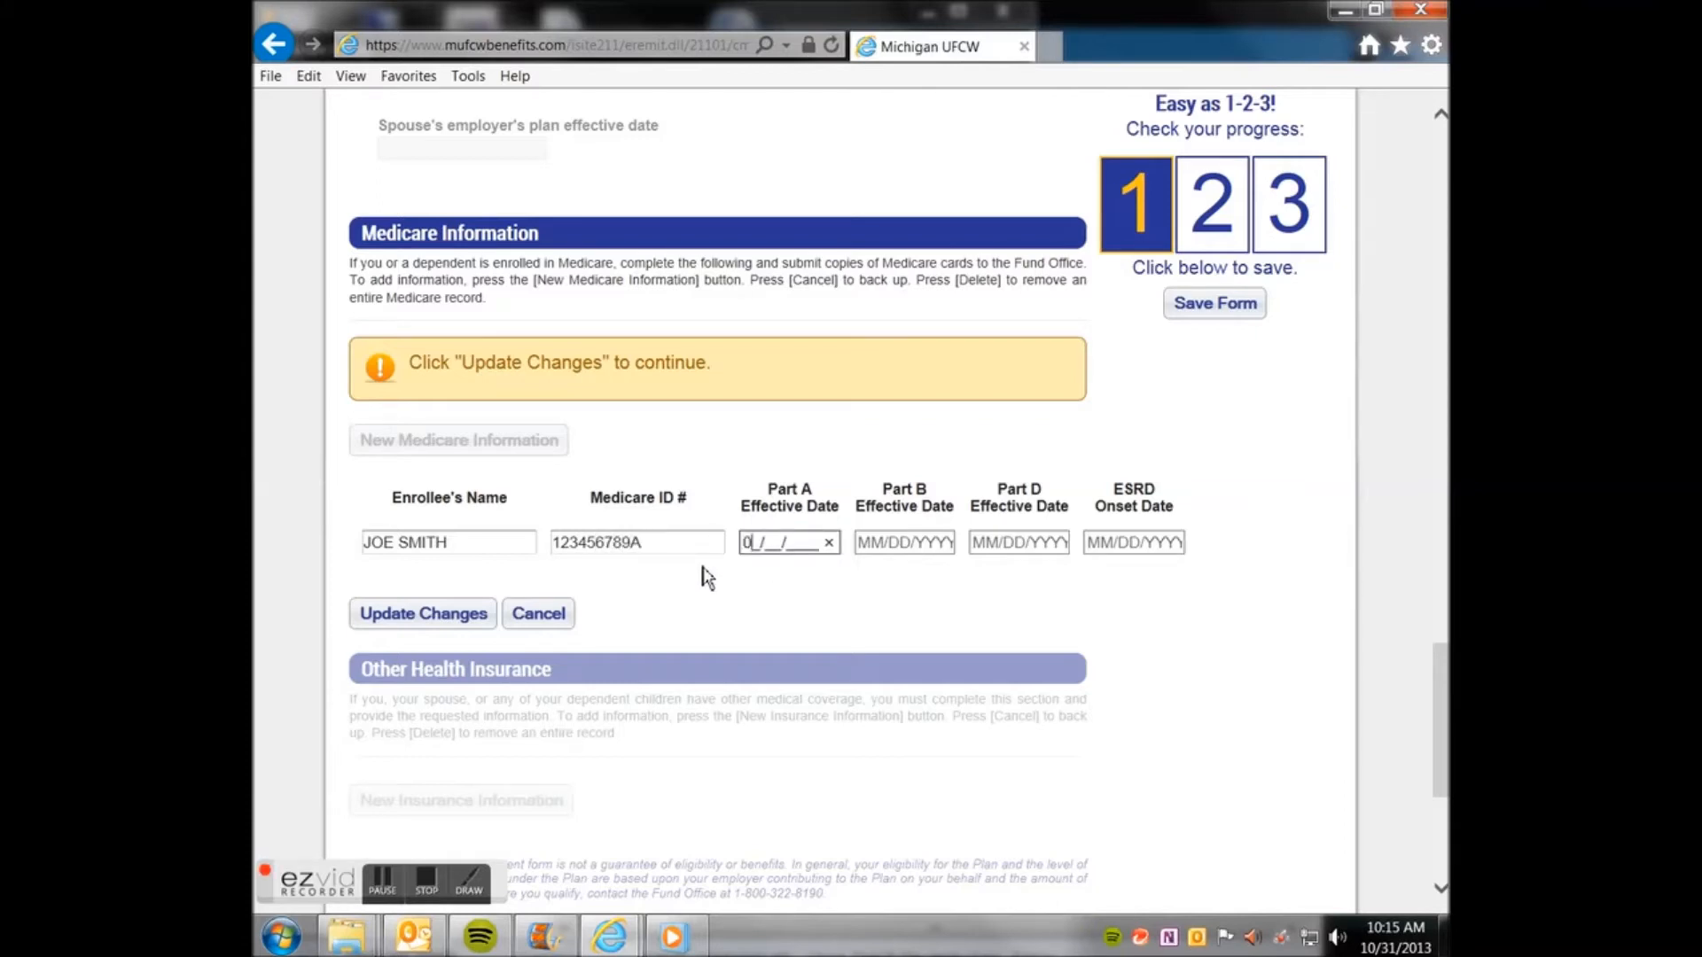
text(01/2010)
click(414, 625)
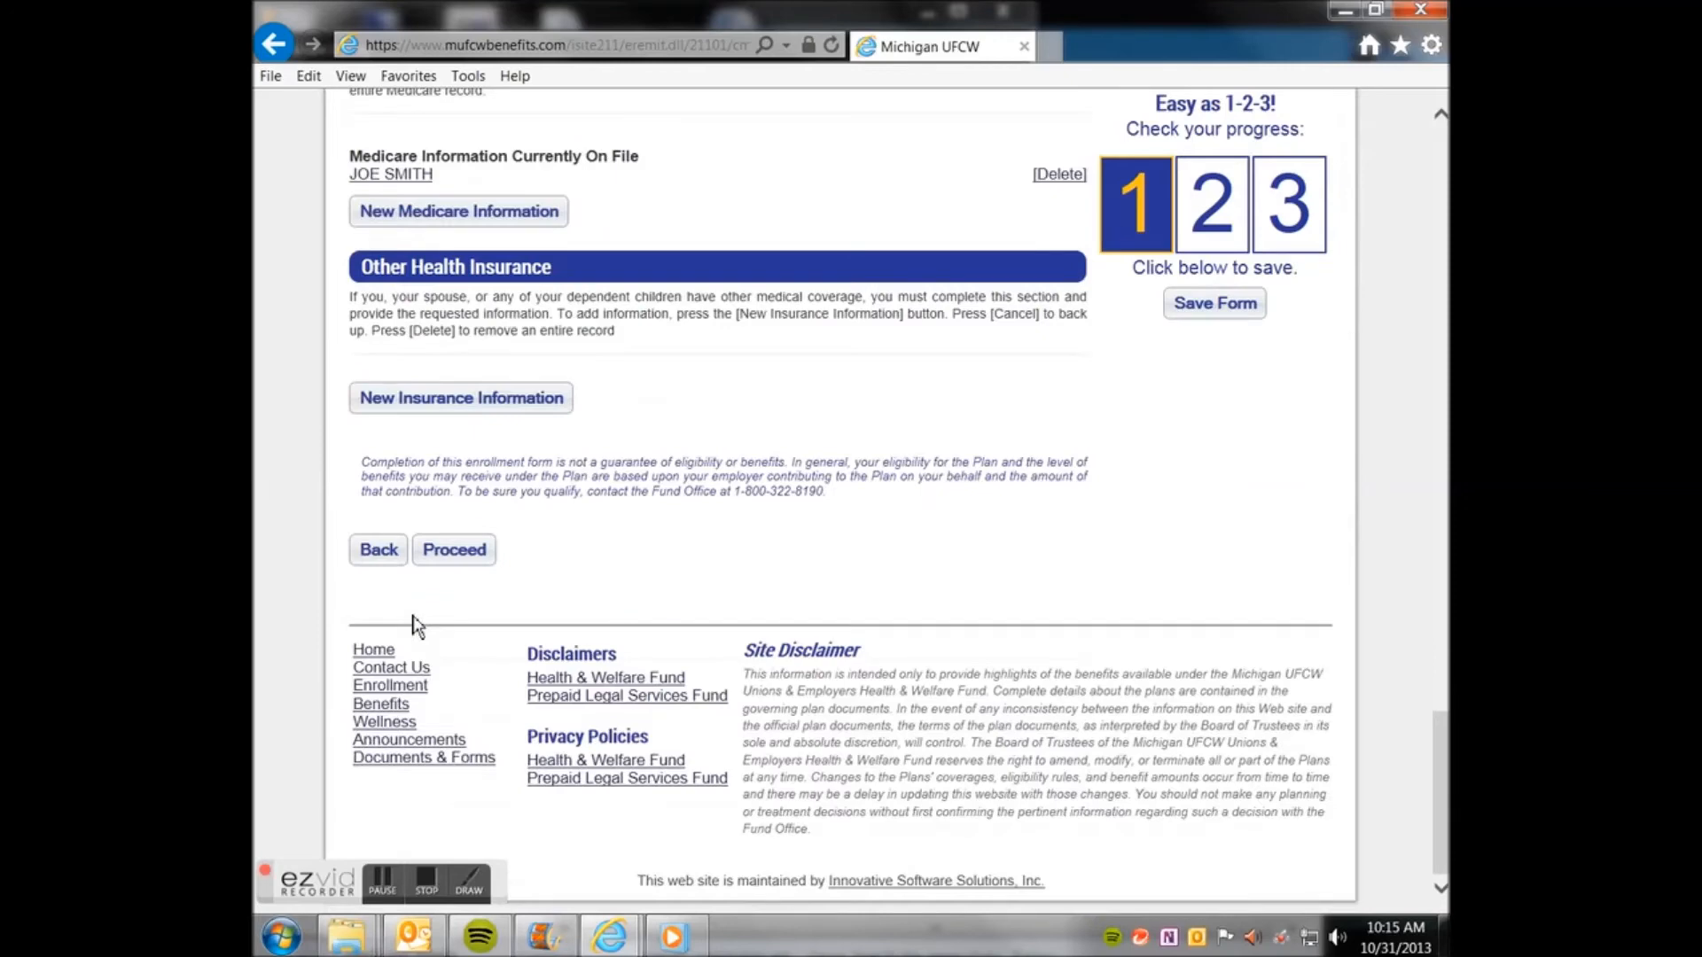
- Add a new Other Health Insurance record with the subscriber's full name and BLUE CROSS BLUE SHIELD as the company
scroll(475, 634, up, 3)
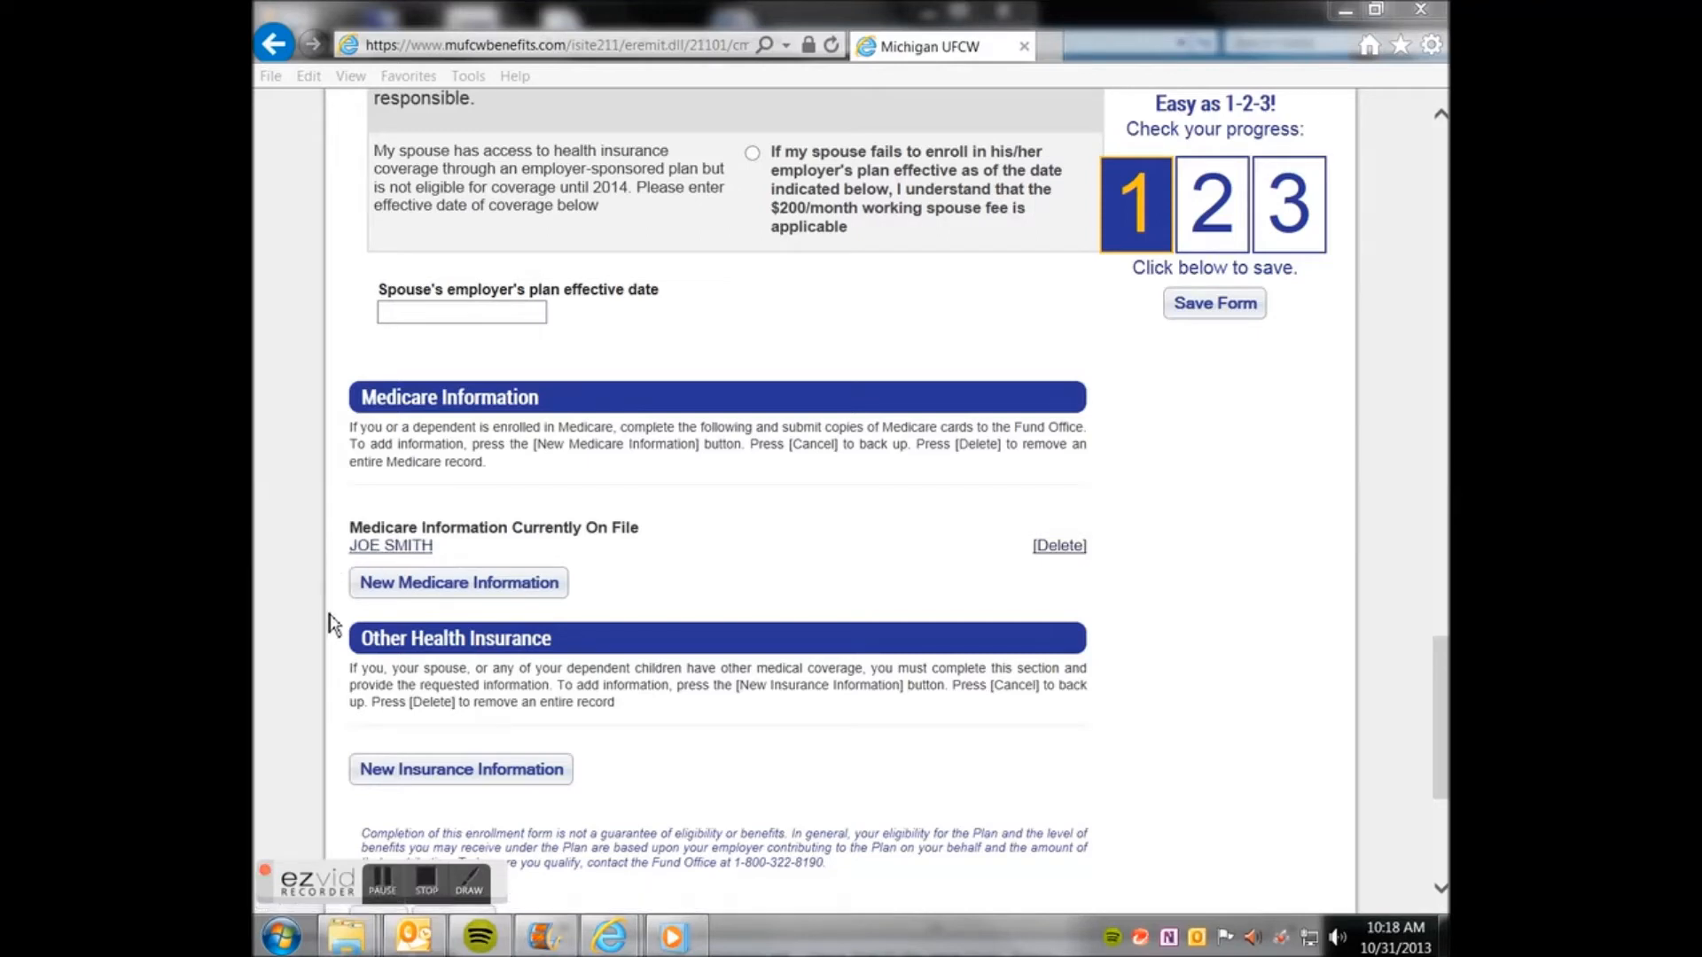
click(549, 788)
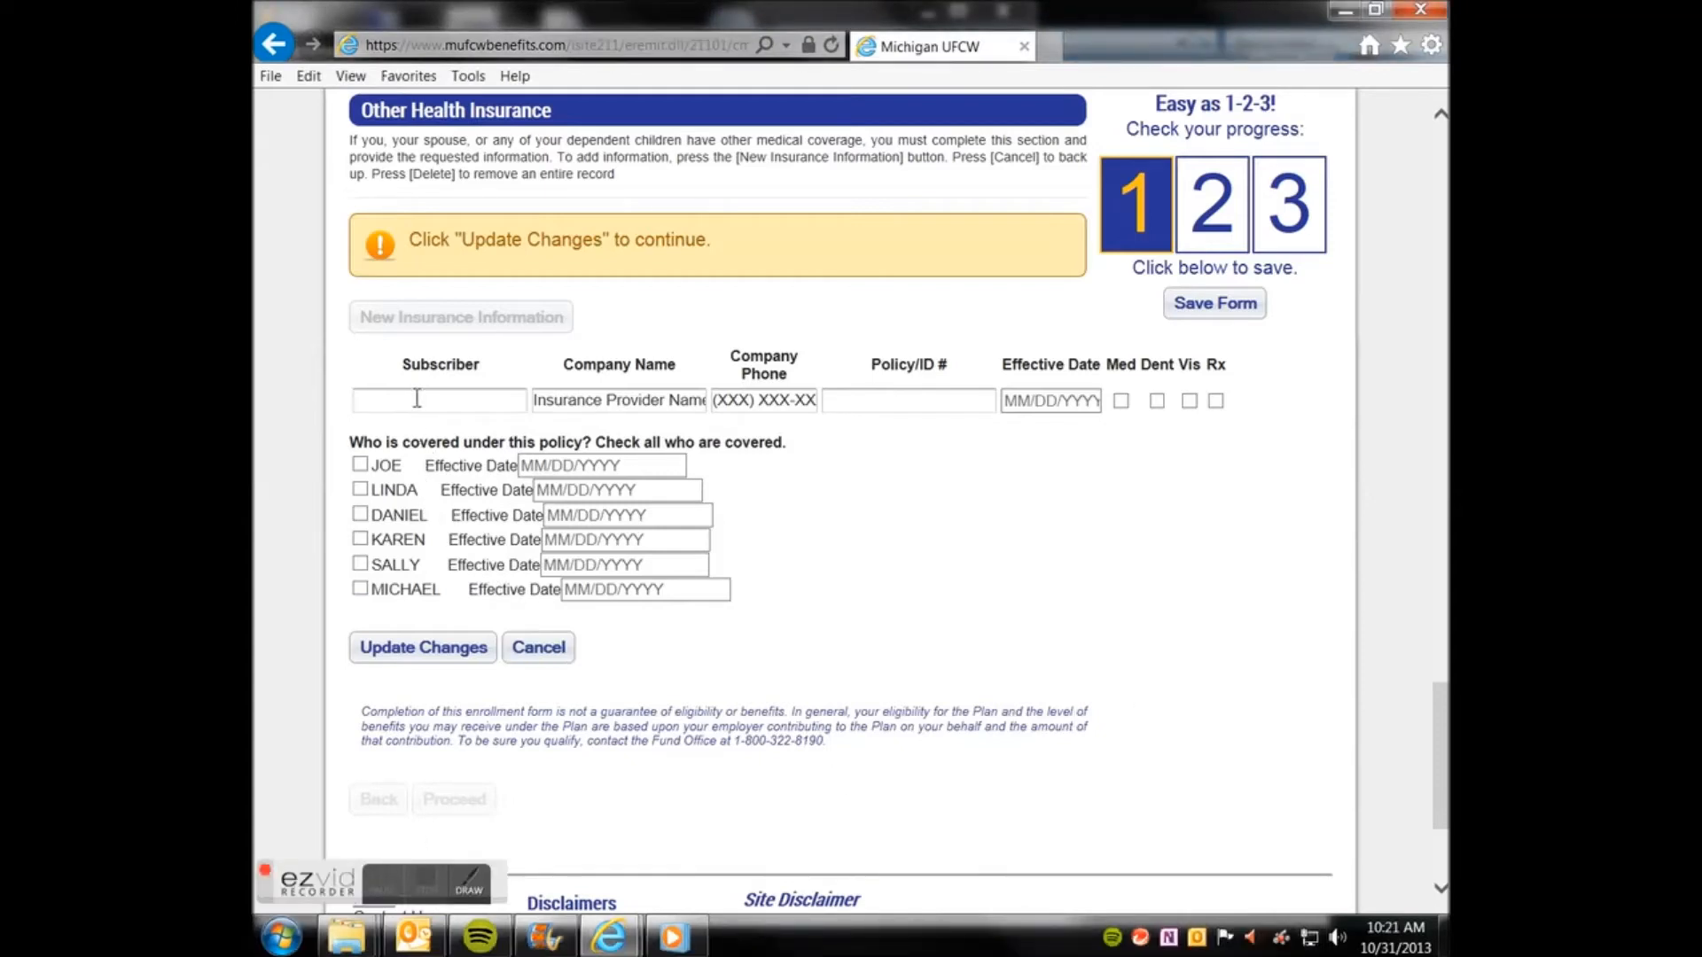
text(LINDA SMITH)
click(613, 396)
text(BLUE CR)
text(OSS BLU)
text(E SHIELD)
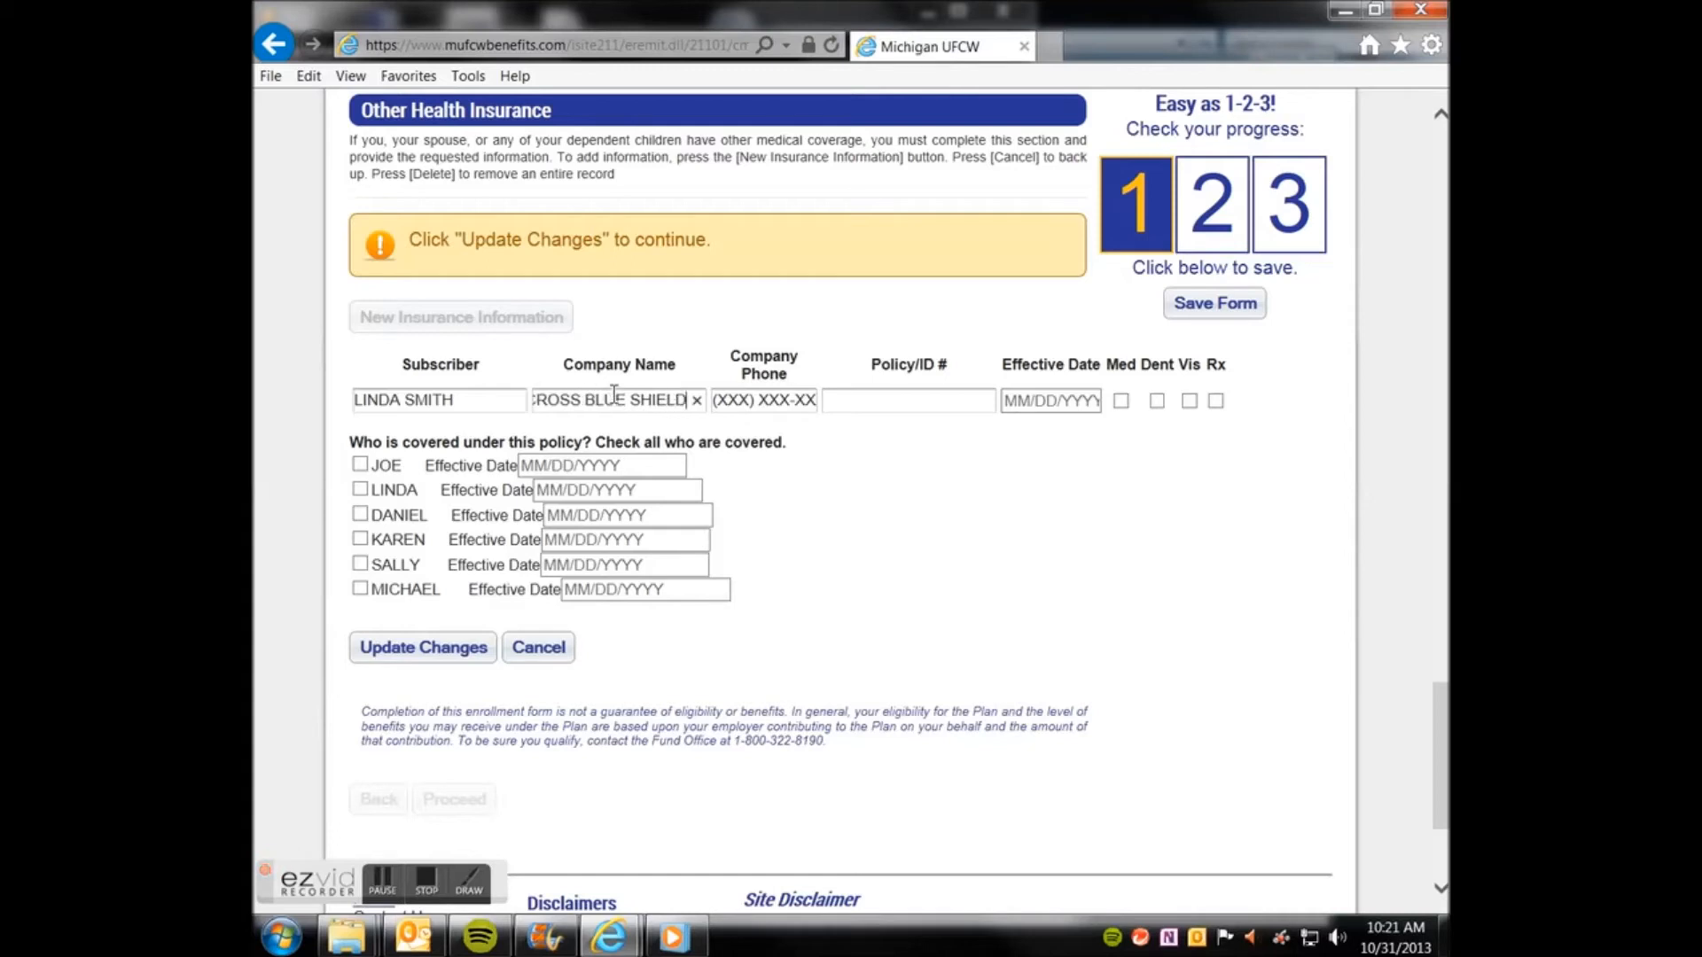
- Fill in the insurance company's phone number and the policy ID number
click(734, 404)
text(800) )
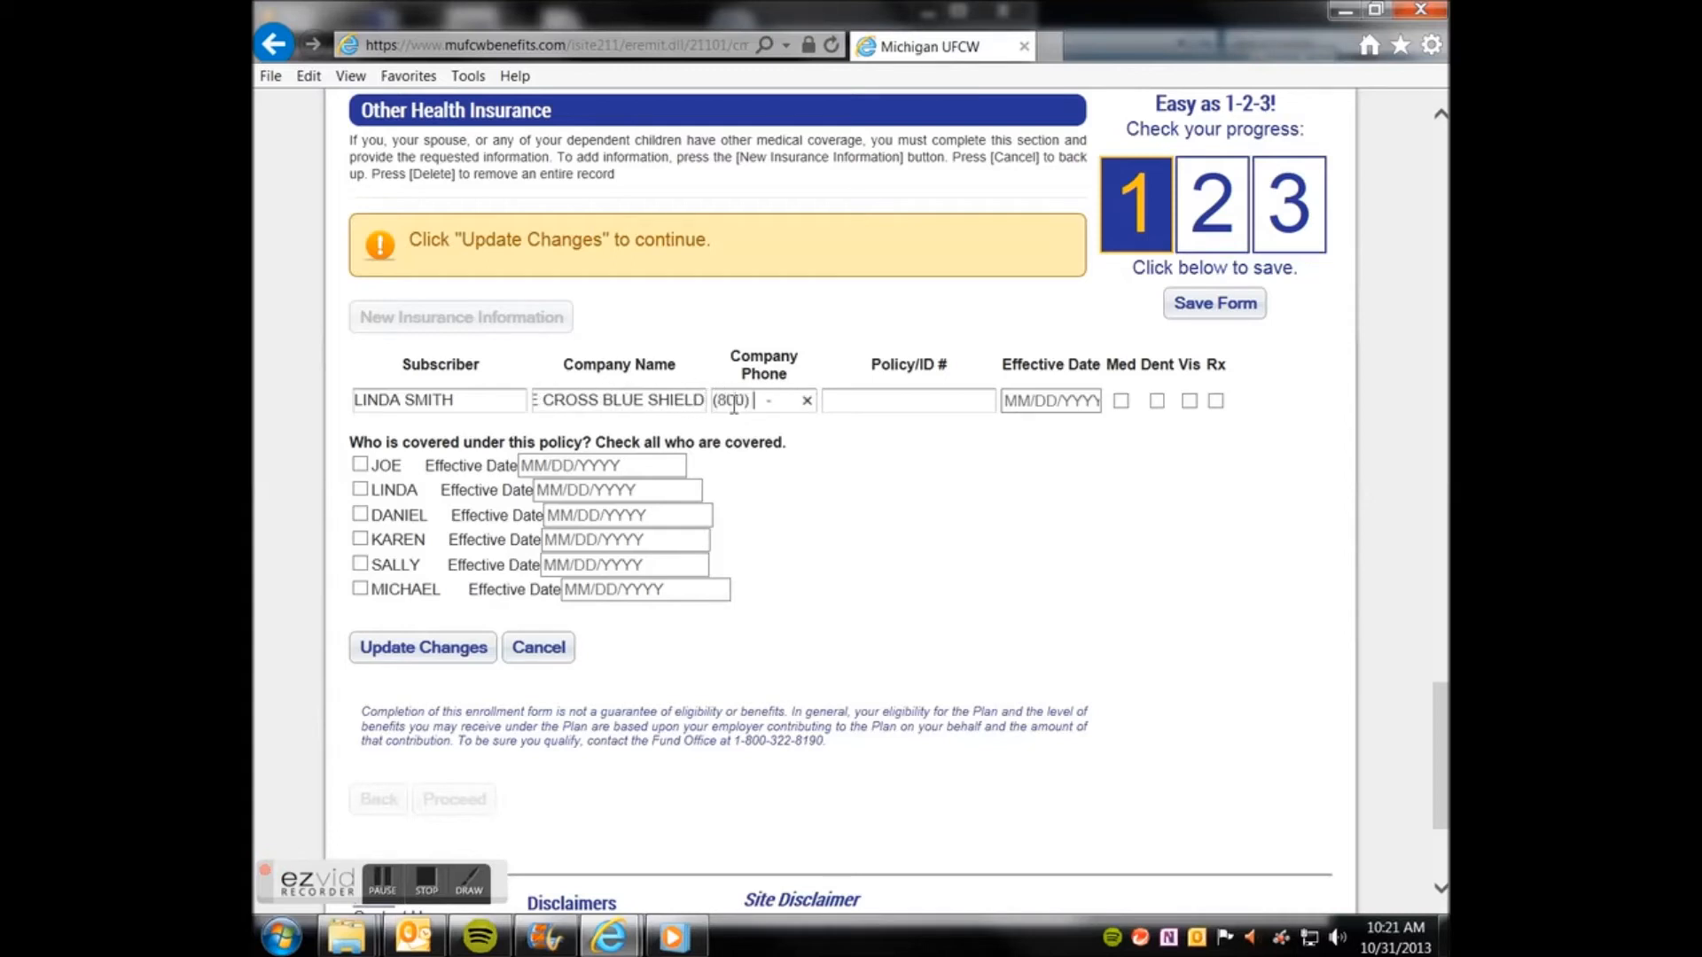
text(8)
text(88-)
text(888888811)
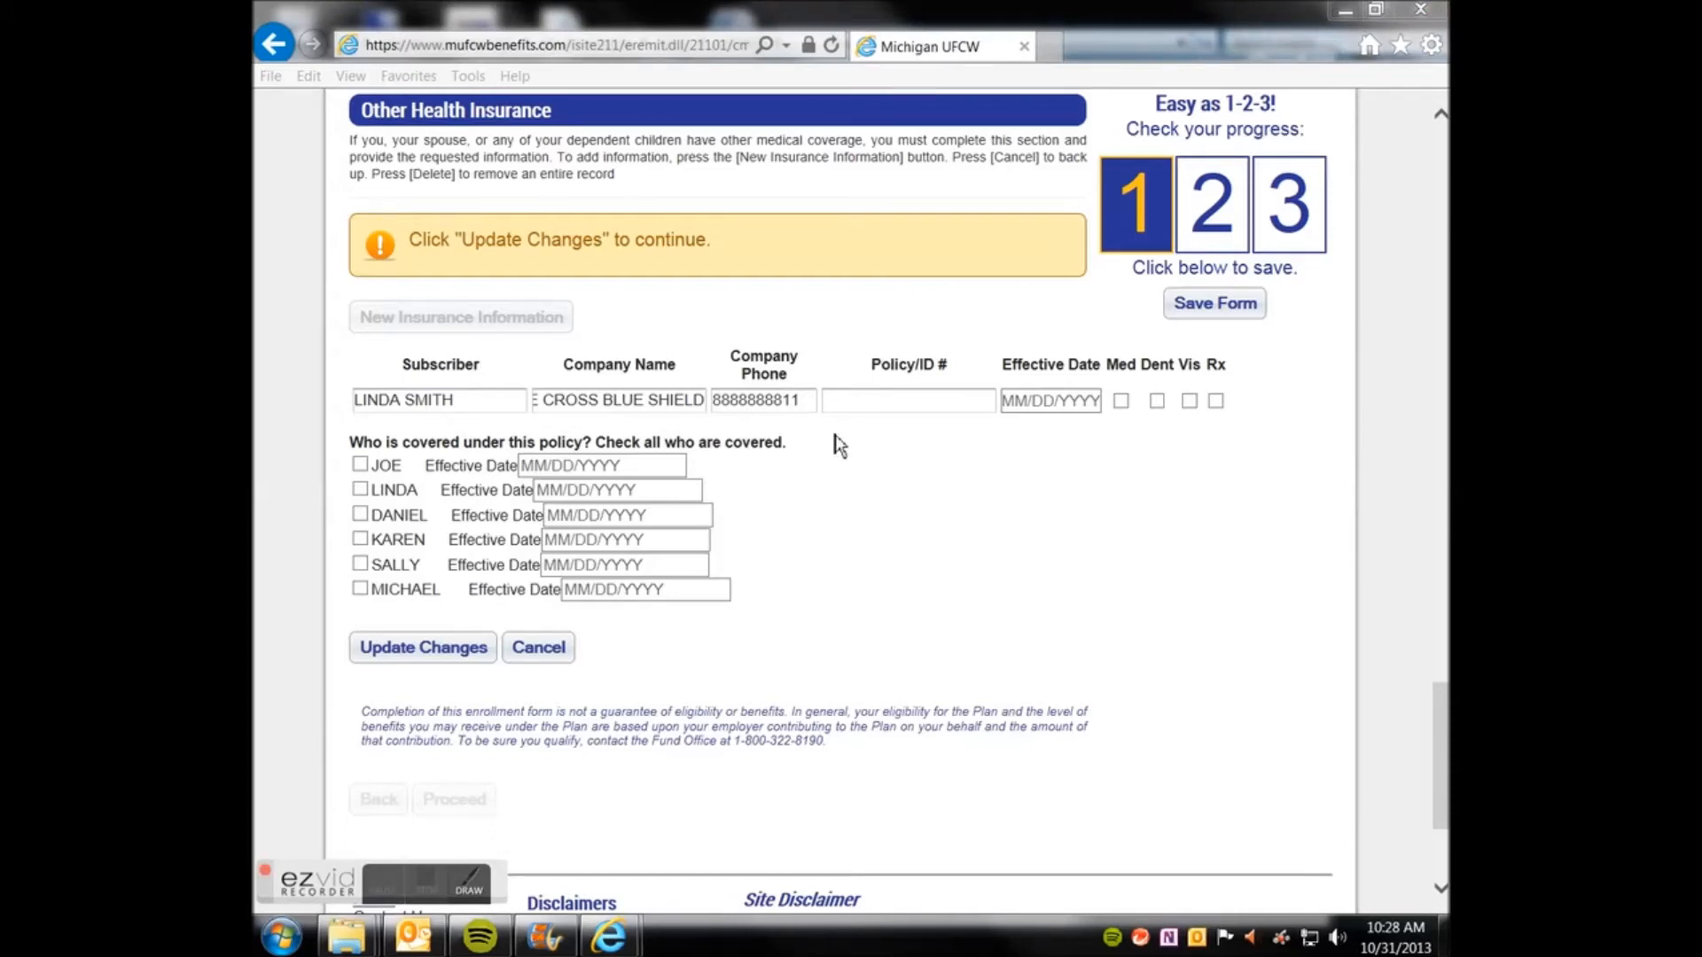
click(844, 400)
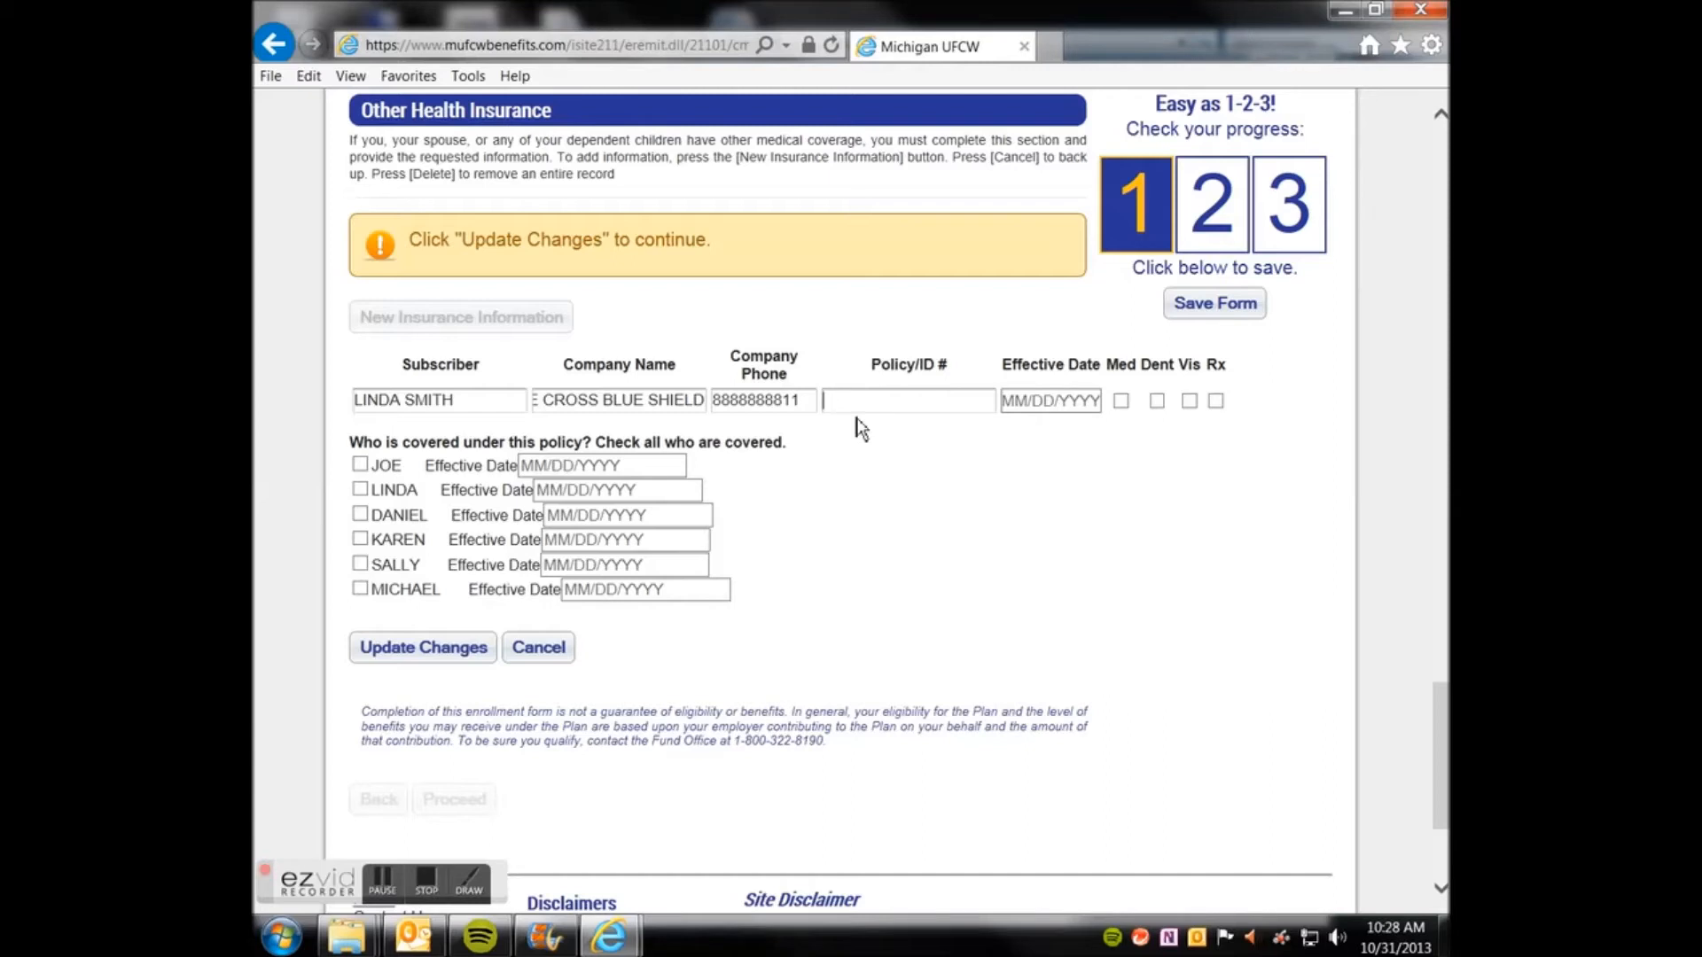
text(XYP88816421)
- Set the policy's effective date to 01/01/2009 and mark its coverage as Med and Rx
click(1047, 408)
text(01/01/2009)
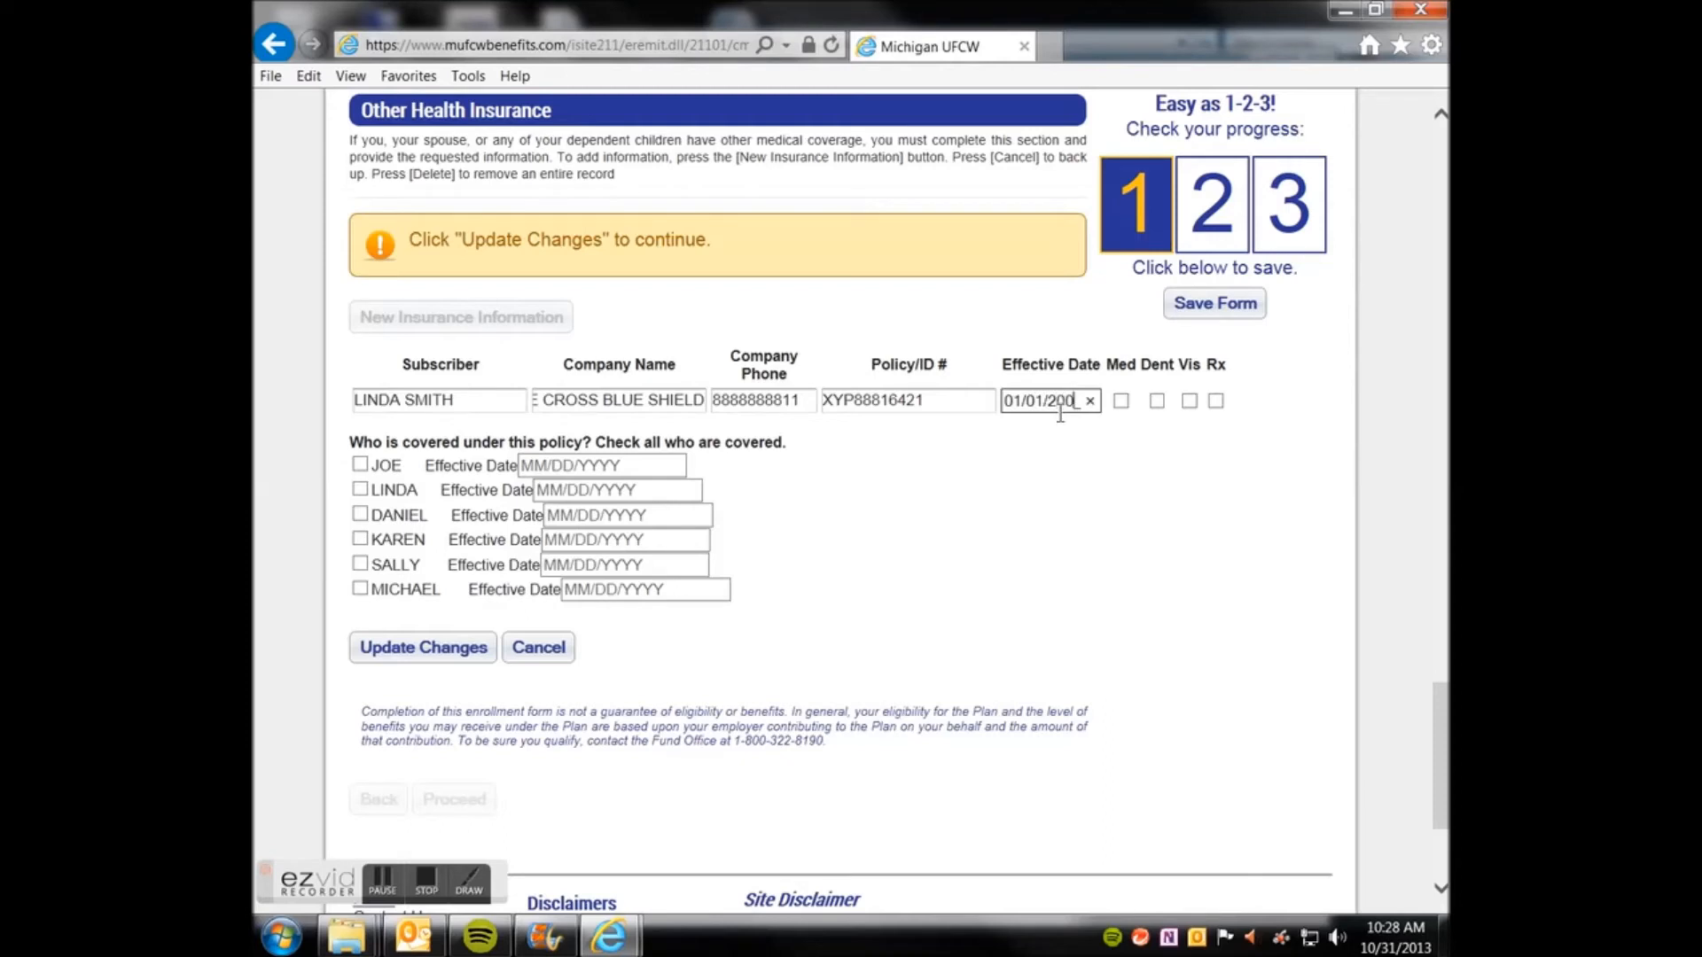
click(1120, 402)
click(1216, 404)
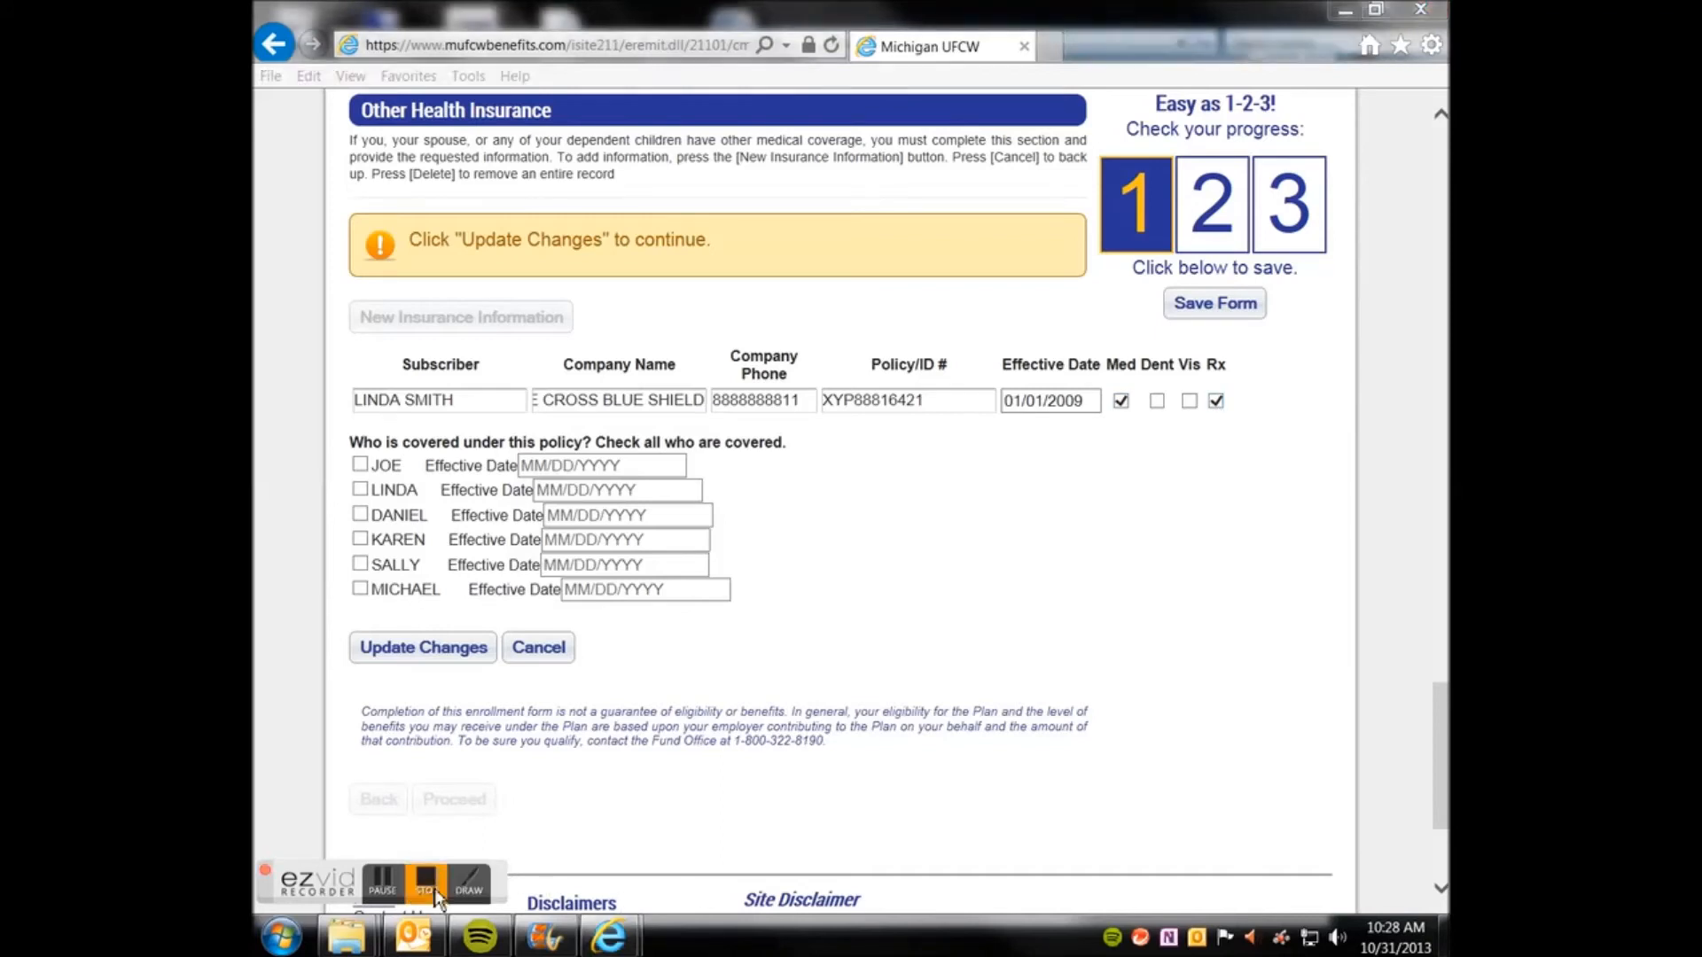
click(434, 890)
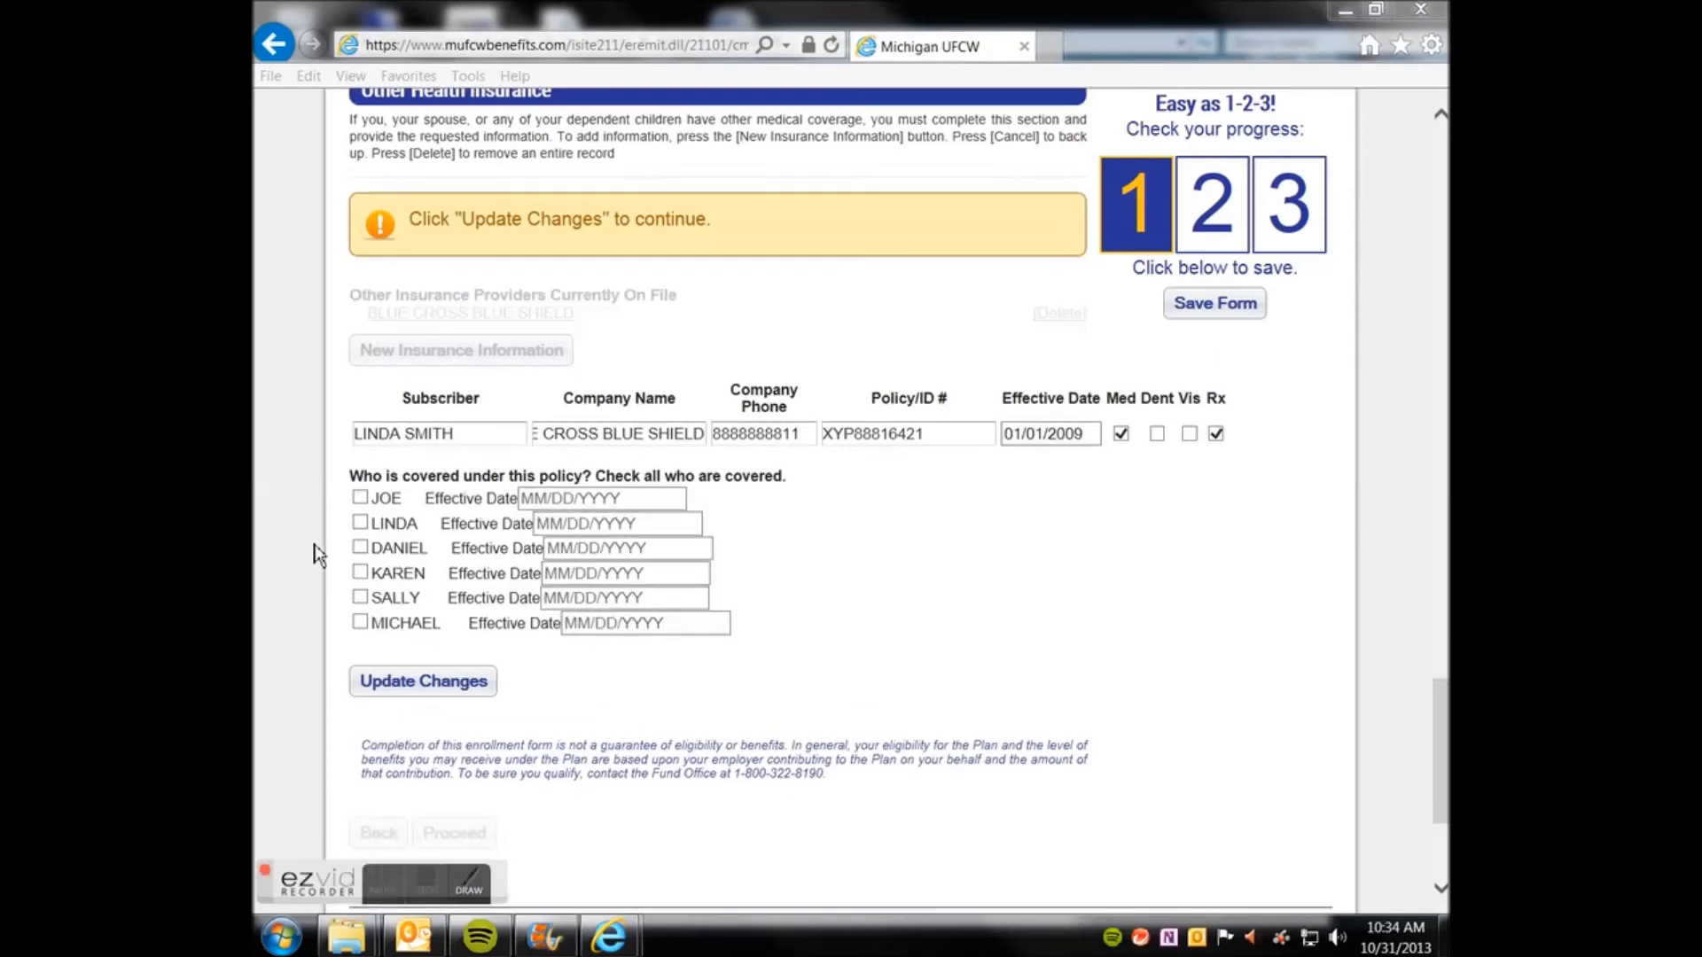
- Mark the employee and spouse as covered under the policy, effective 01/01/2009, and save the record with Update Changes
click(360, 497)
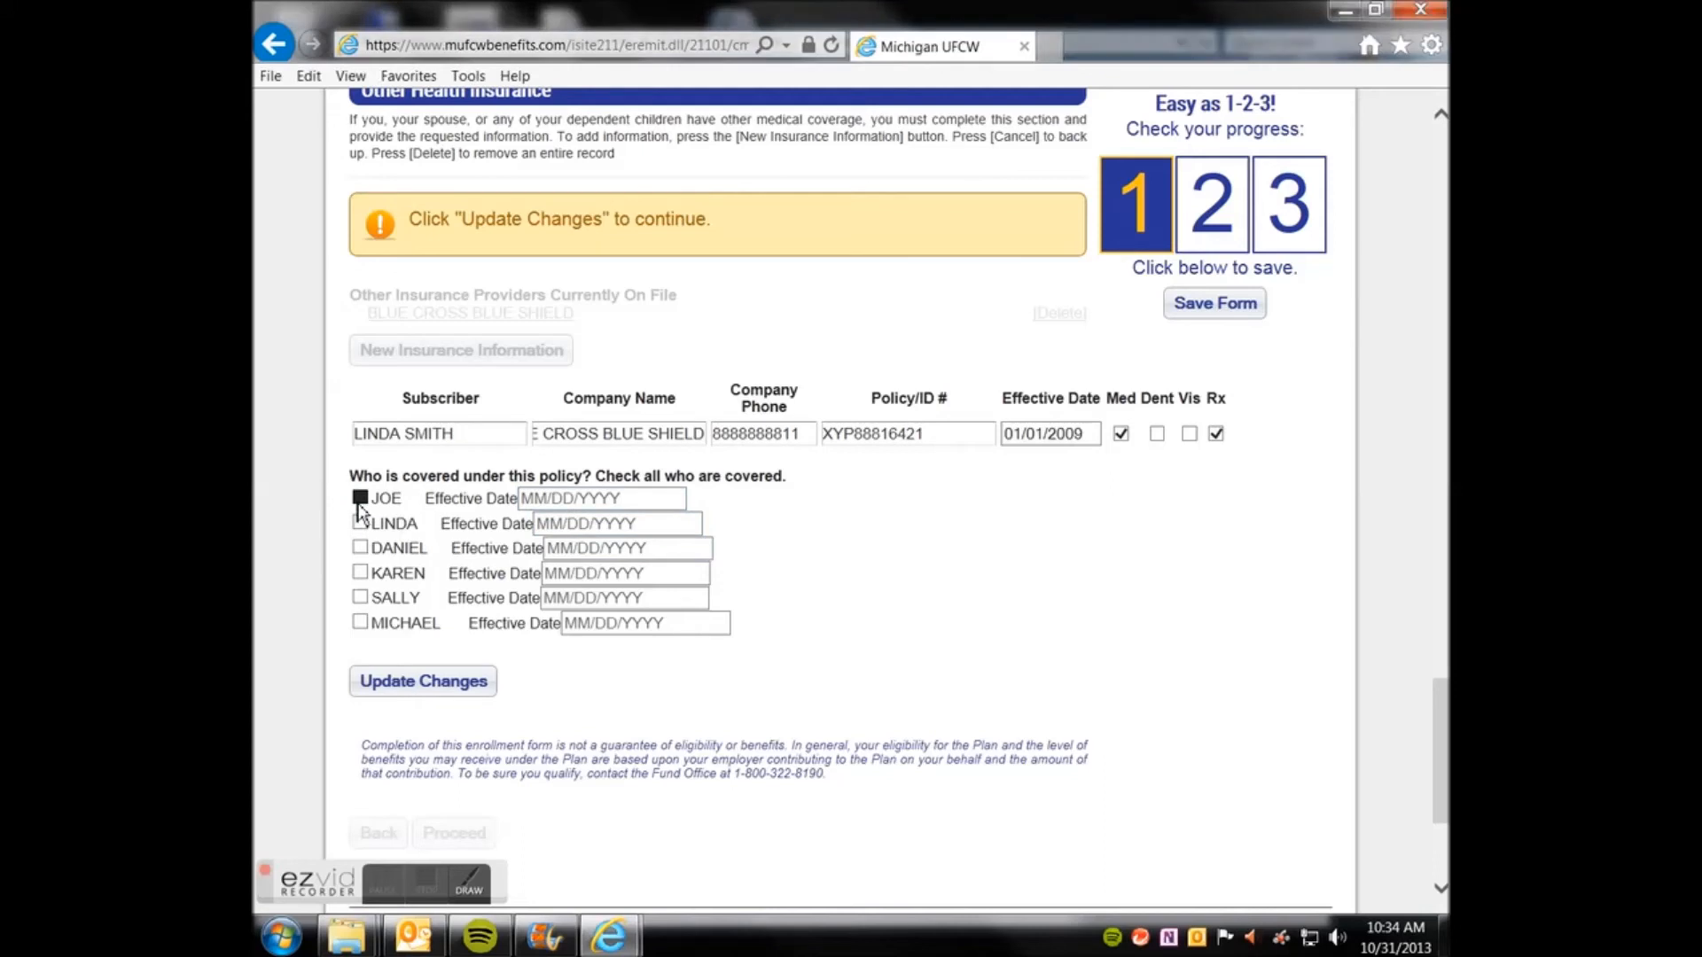
click(553, 499)
text(0101200)
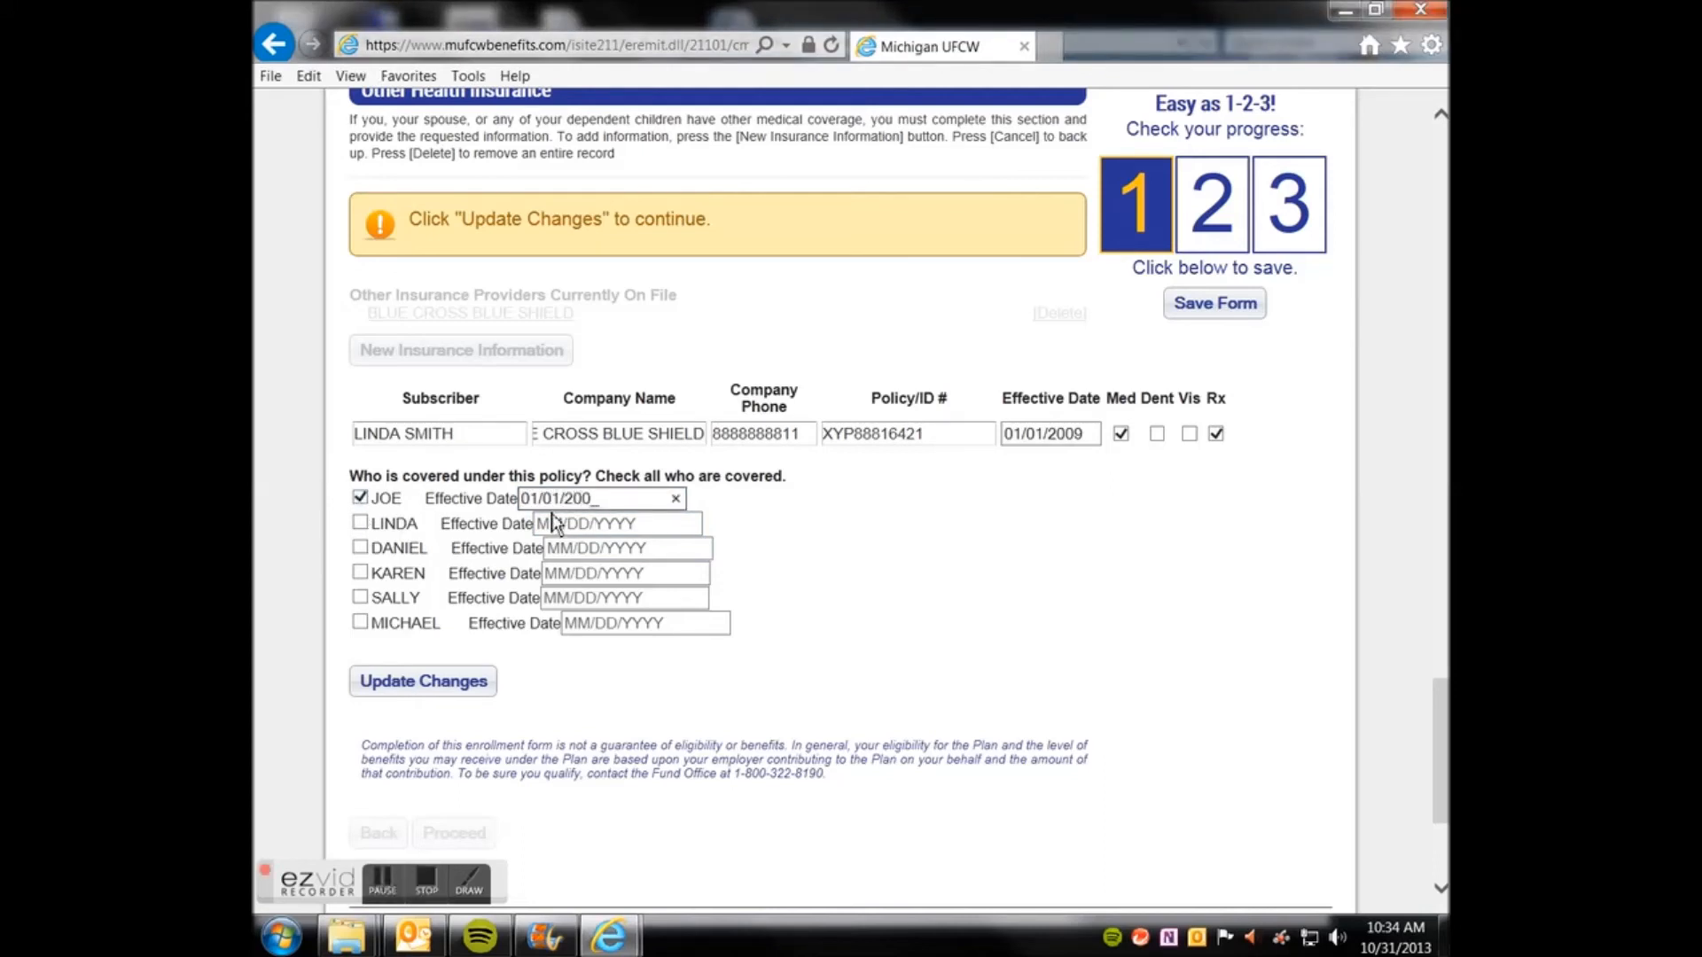
click(359, 522)
click(562, 527)
text(01/01/2009)
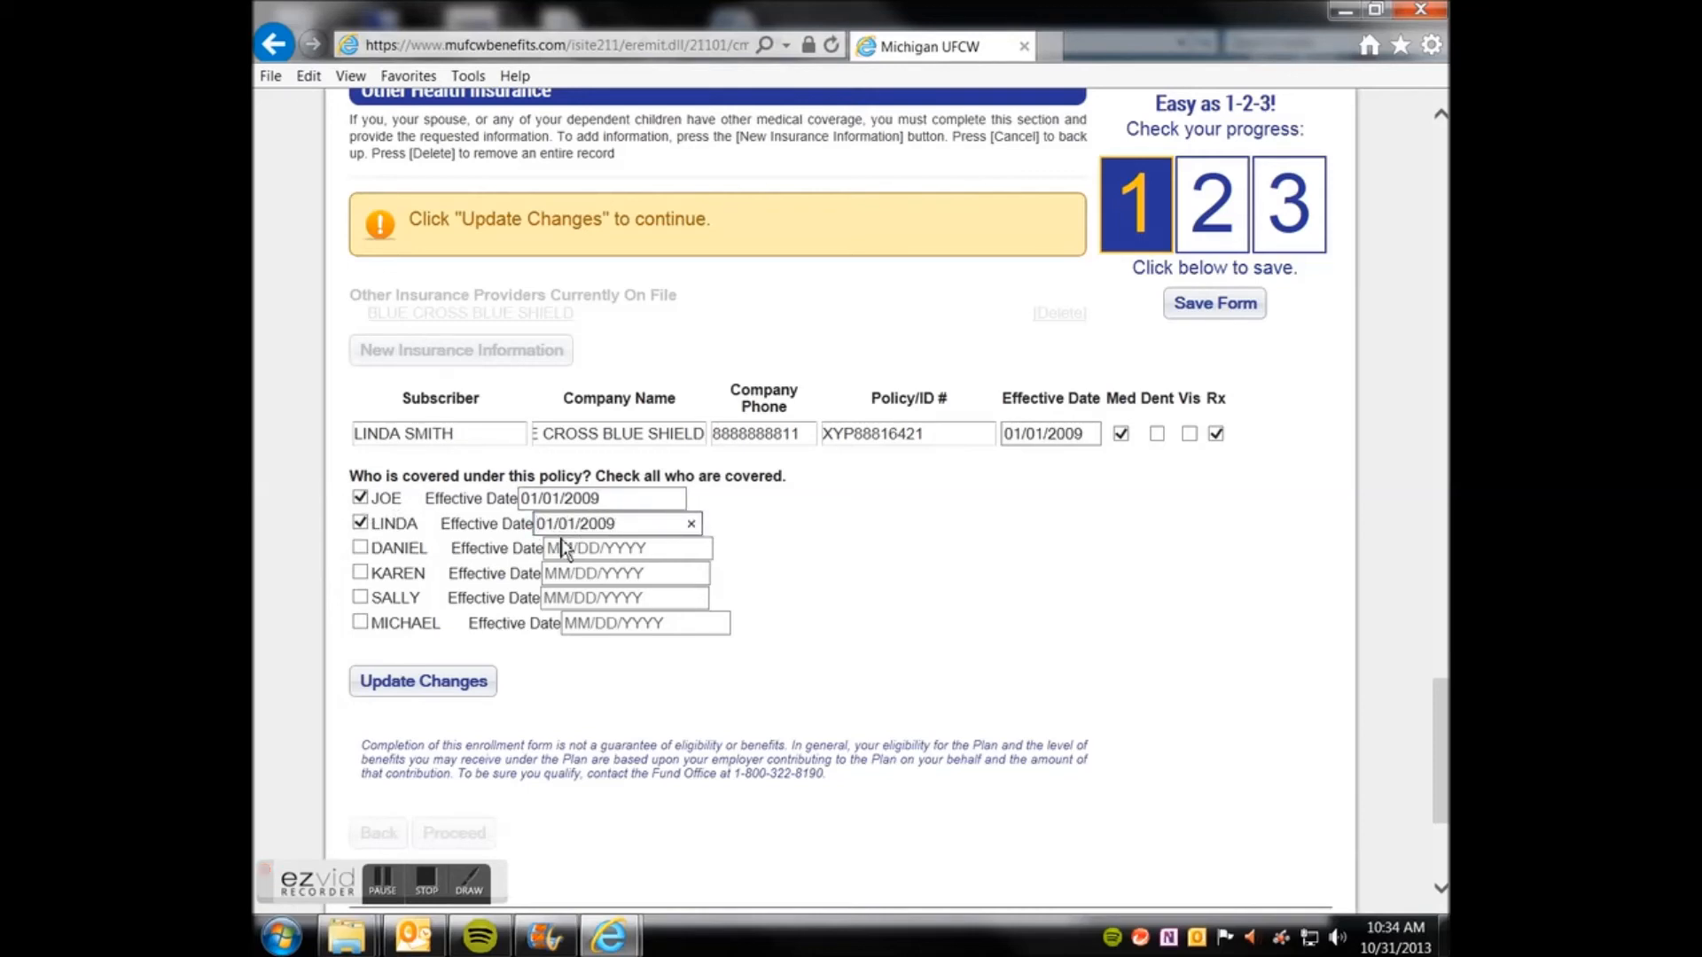
click(445, 699)
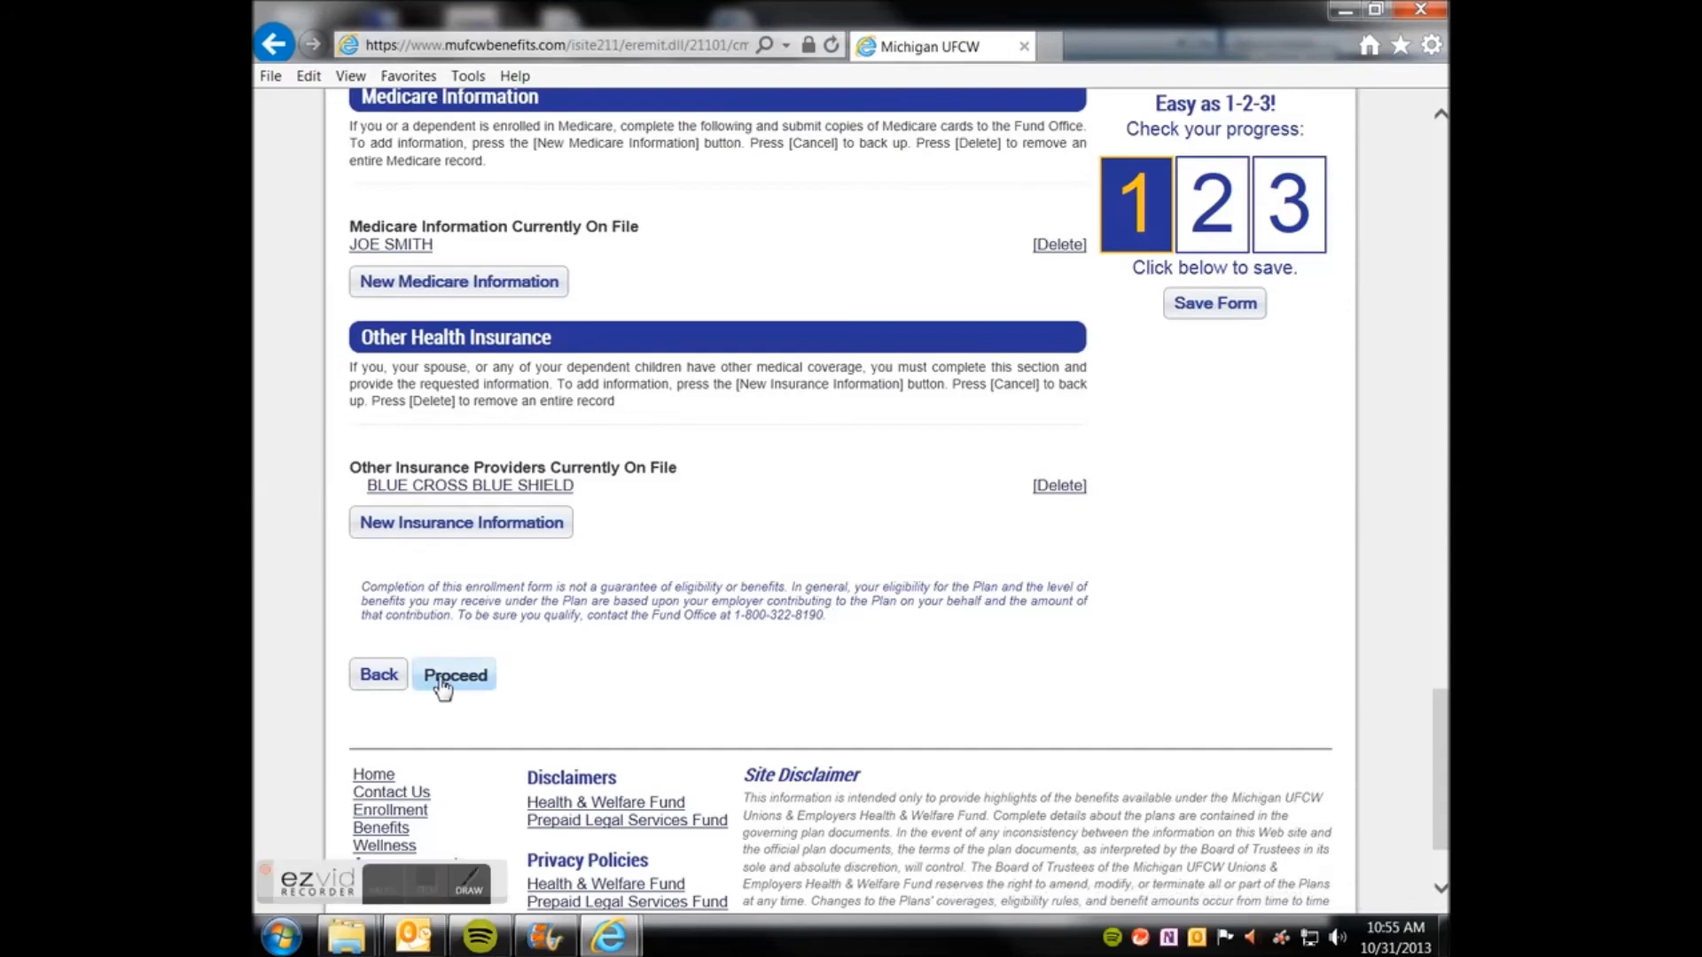
- Proceed to the Employee Authorizations section and accept all four statements
click(454, 676)
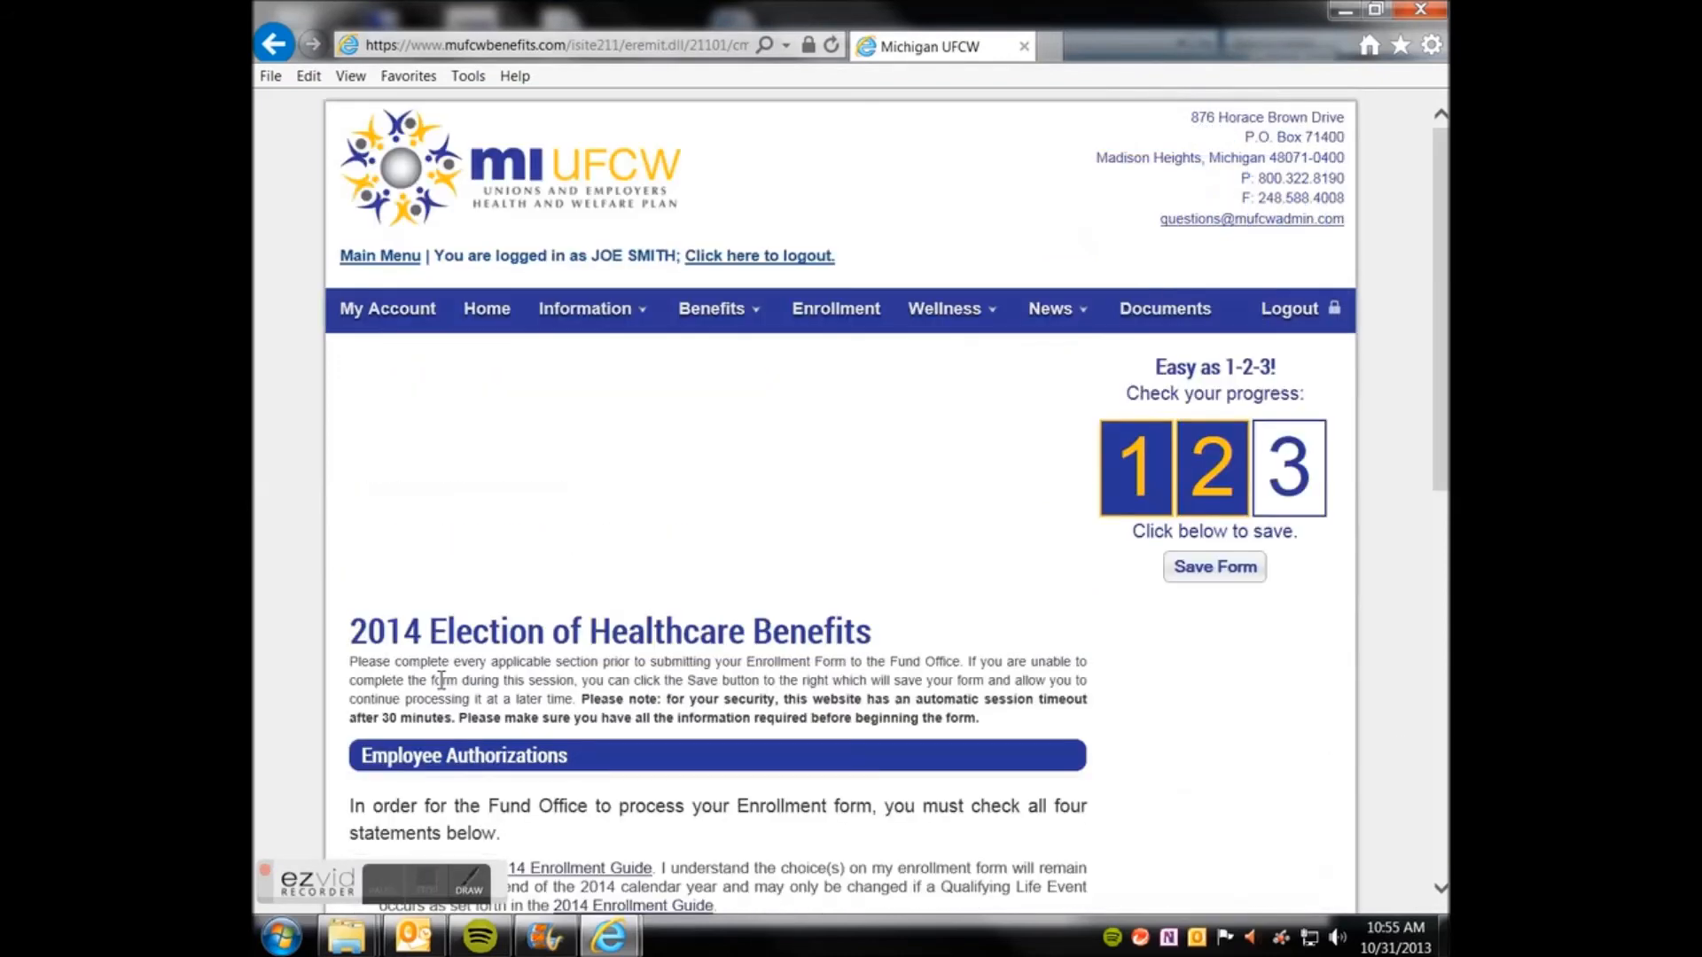
scroll(440, 680, down, 7)
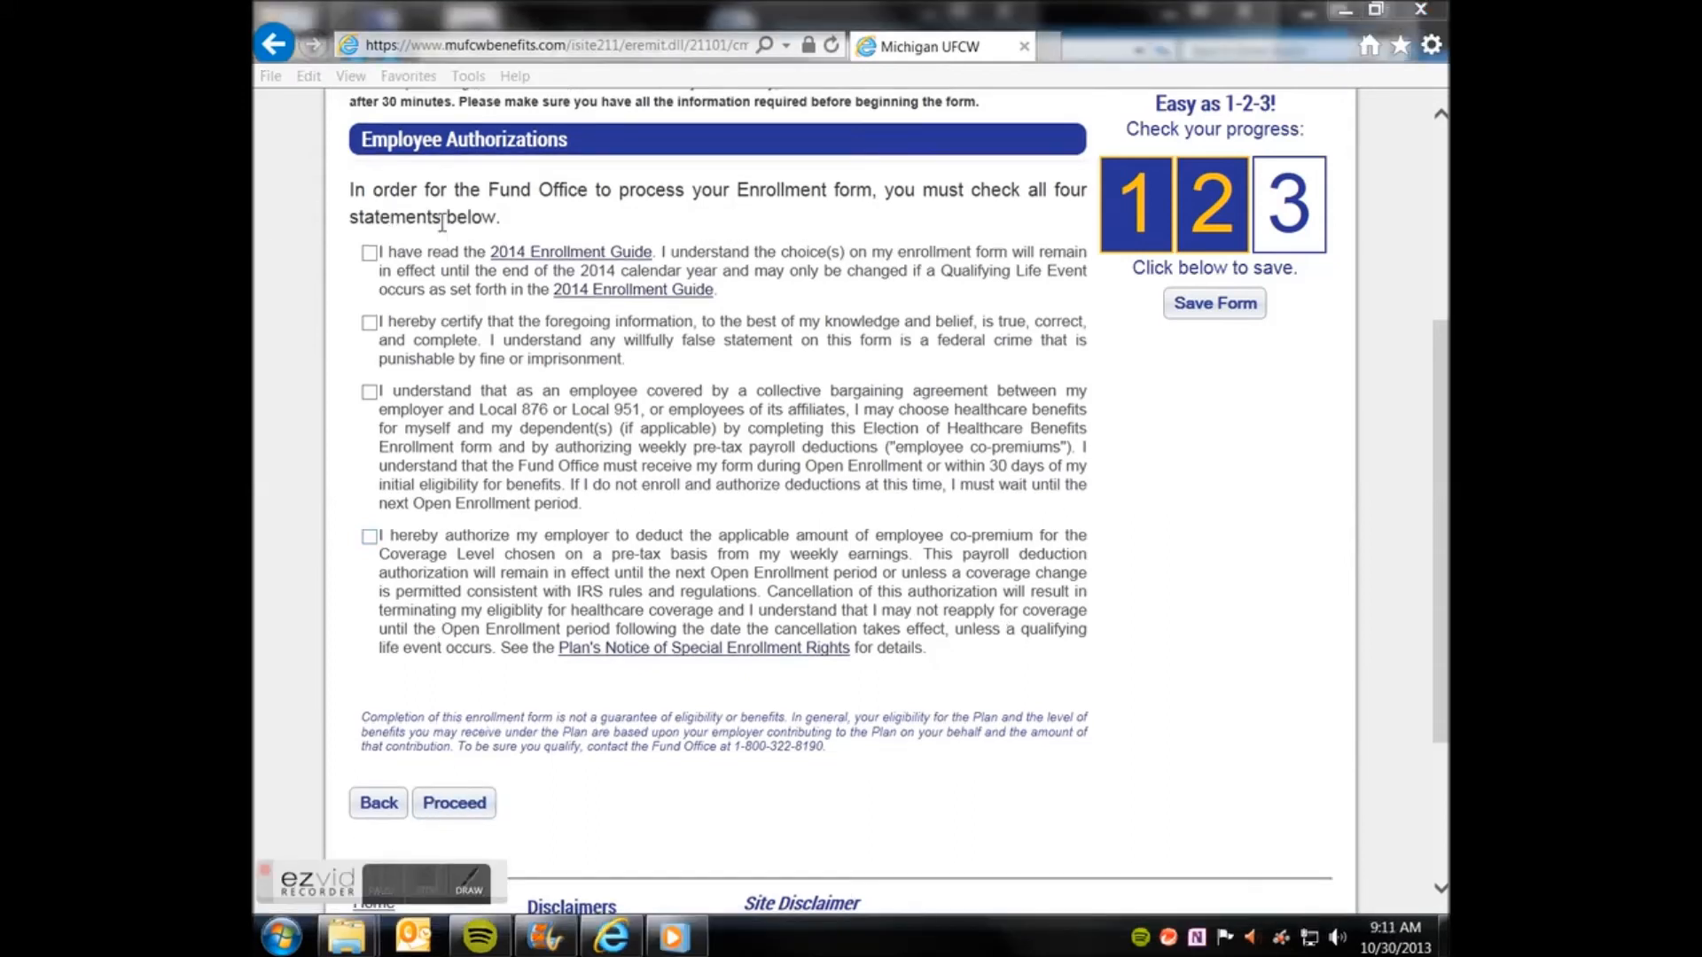
click(370, 254)
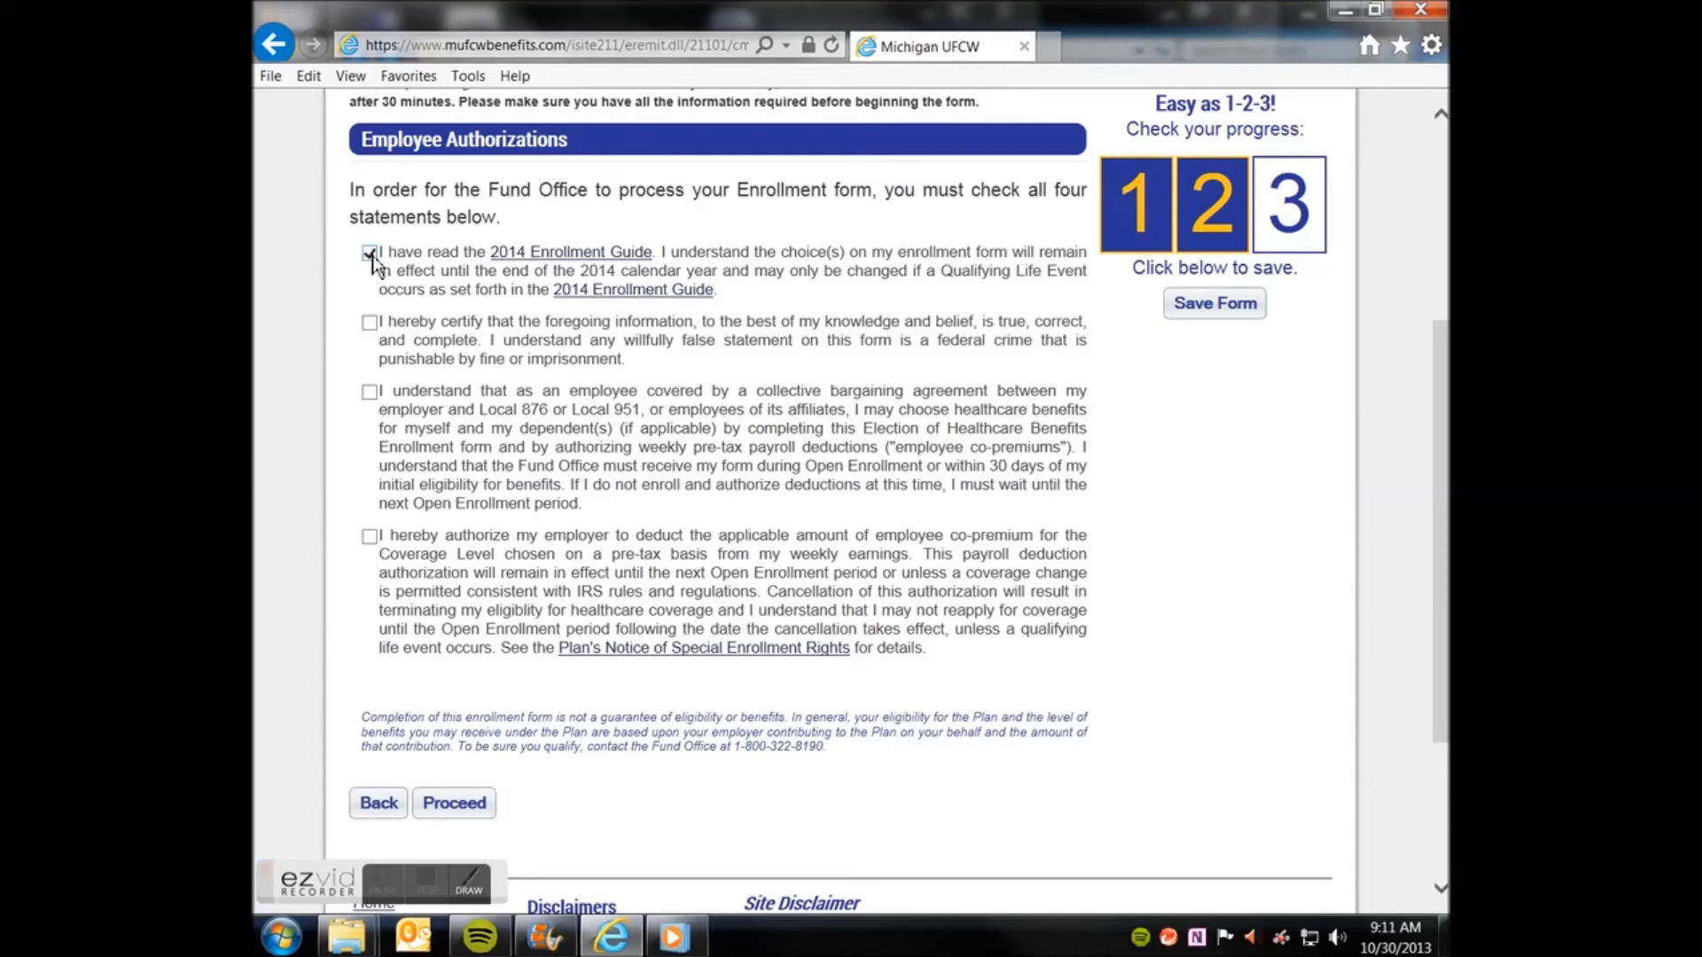
scroll(372, 257, down, 3)
click(369, 199)
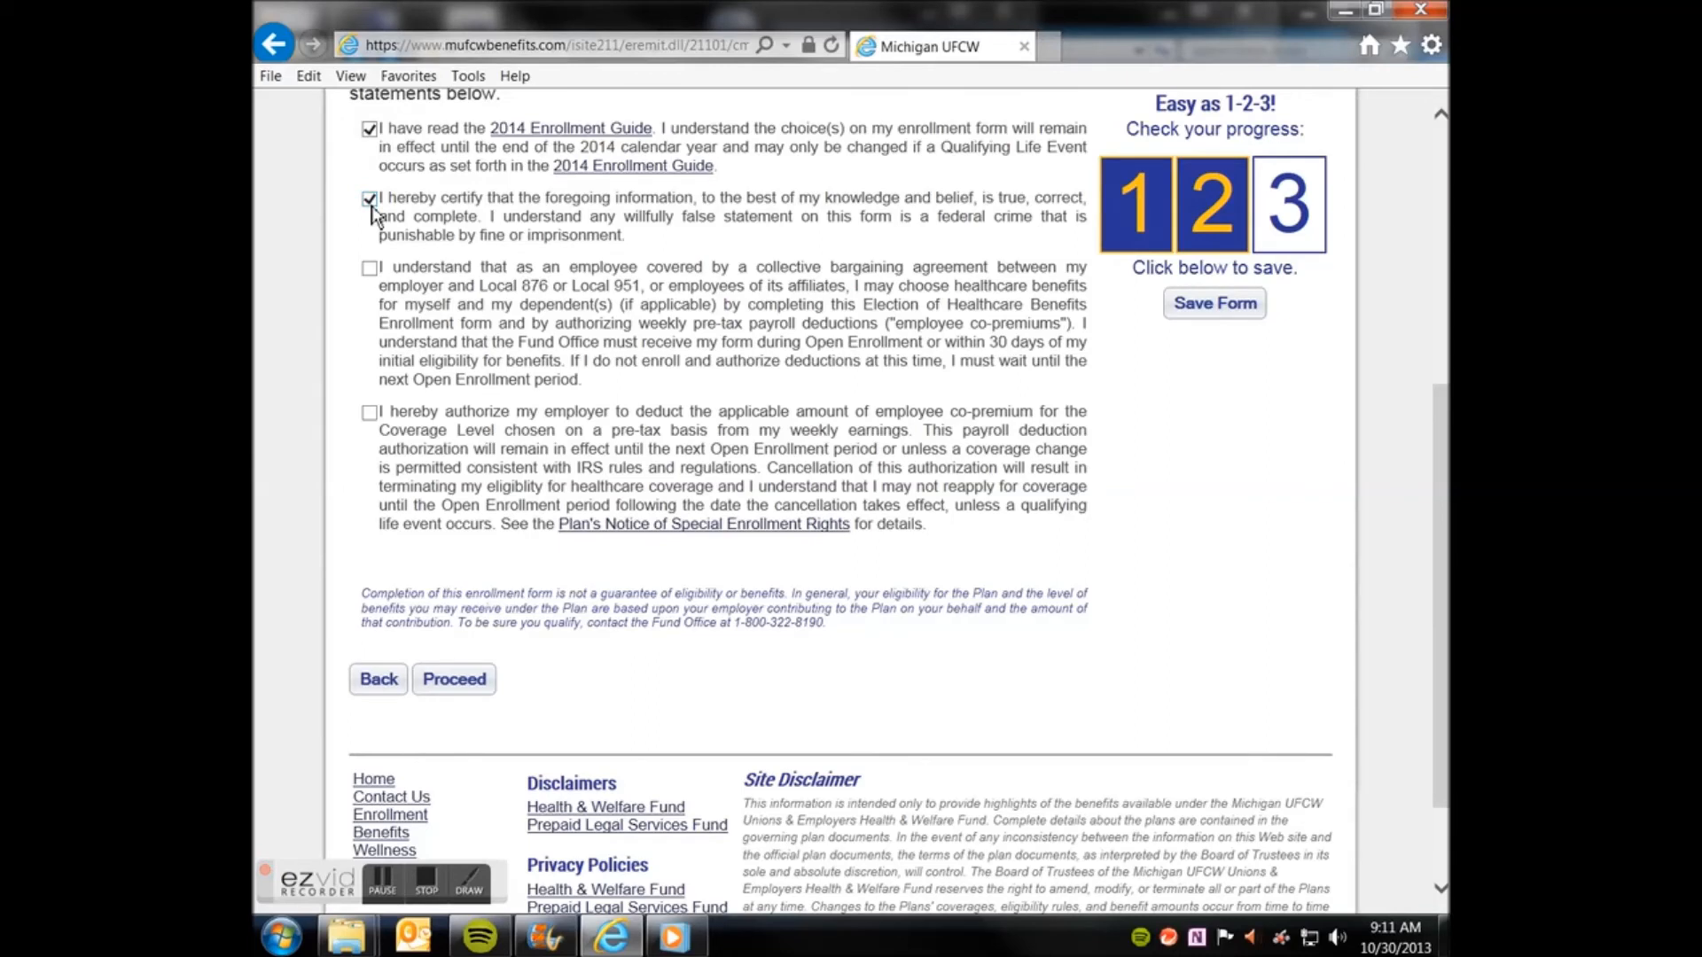
click(371, 272)
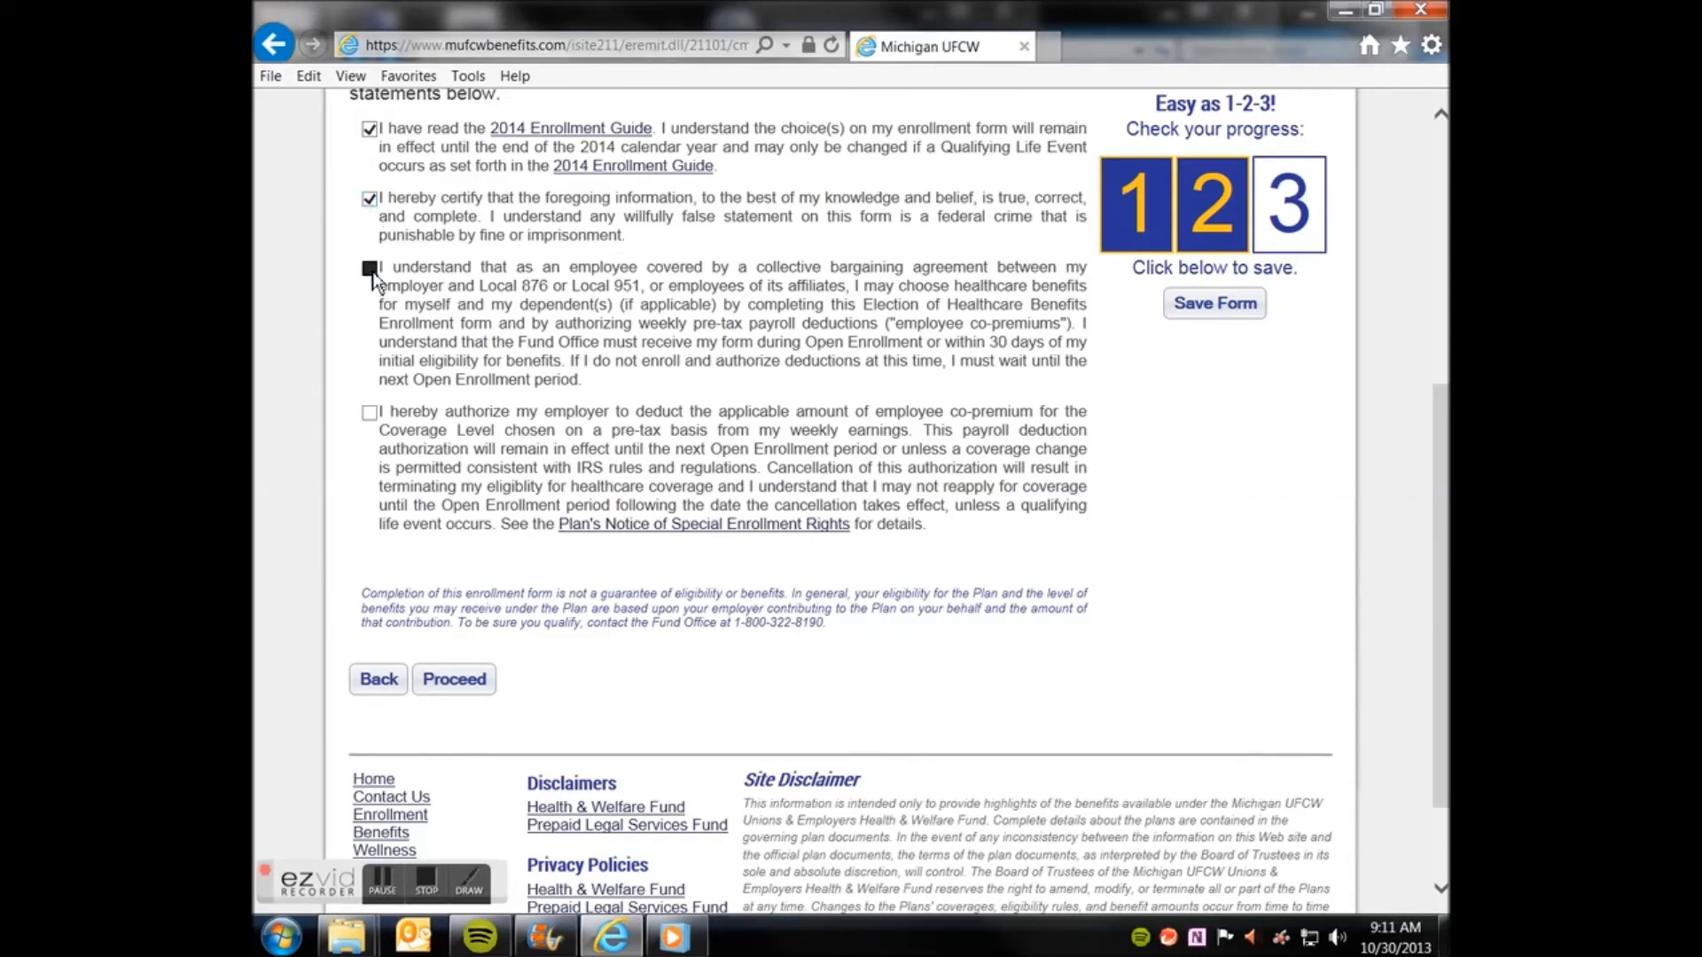
click(369, 417)
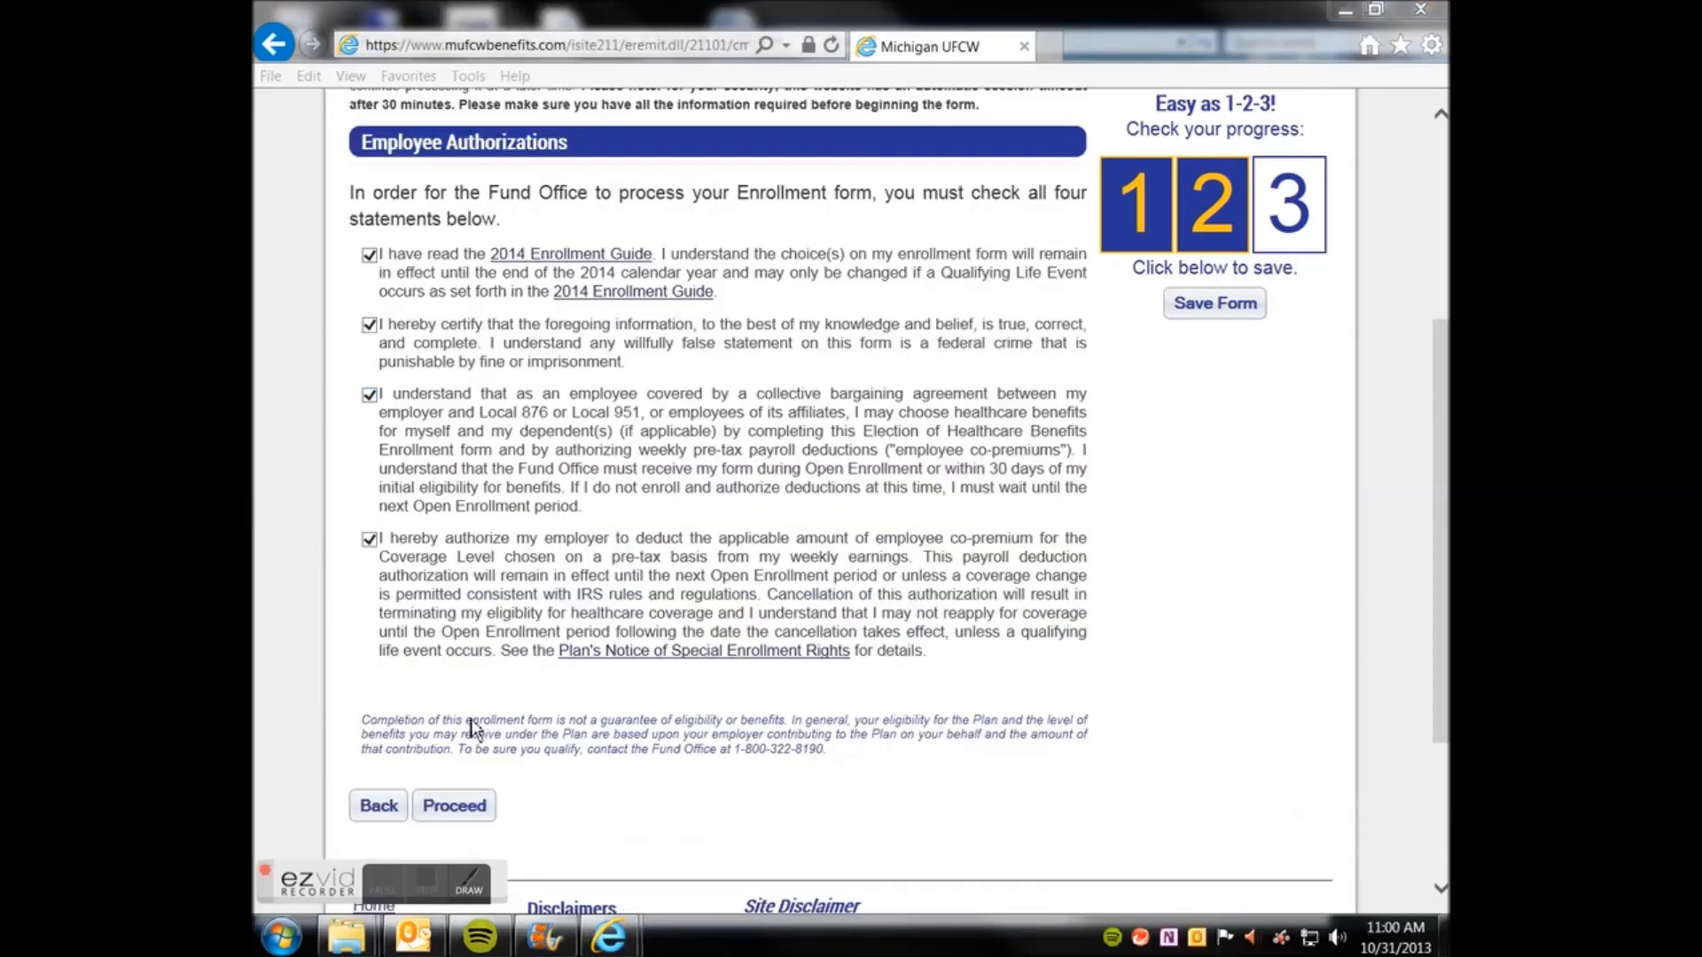
- Proceed to the Verification Page and review the personal details, selected coverage and dependent information
click(474, 808)
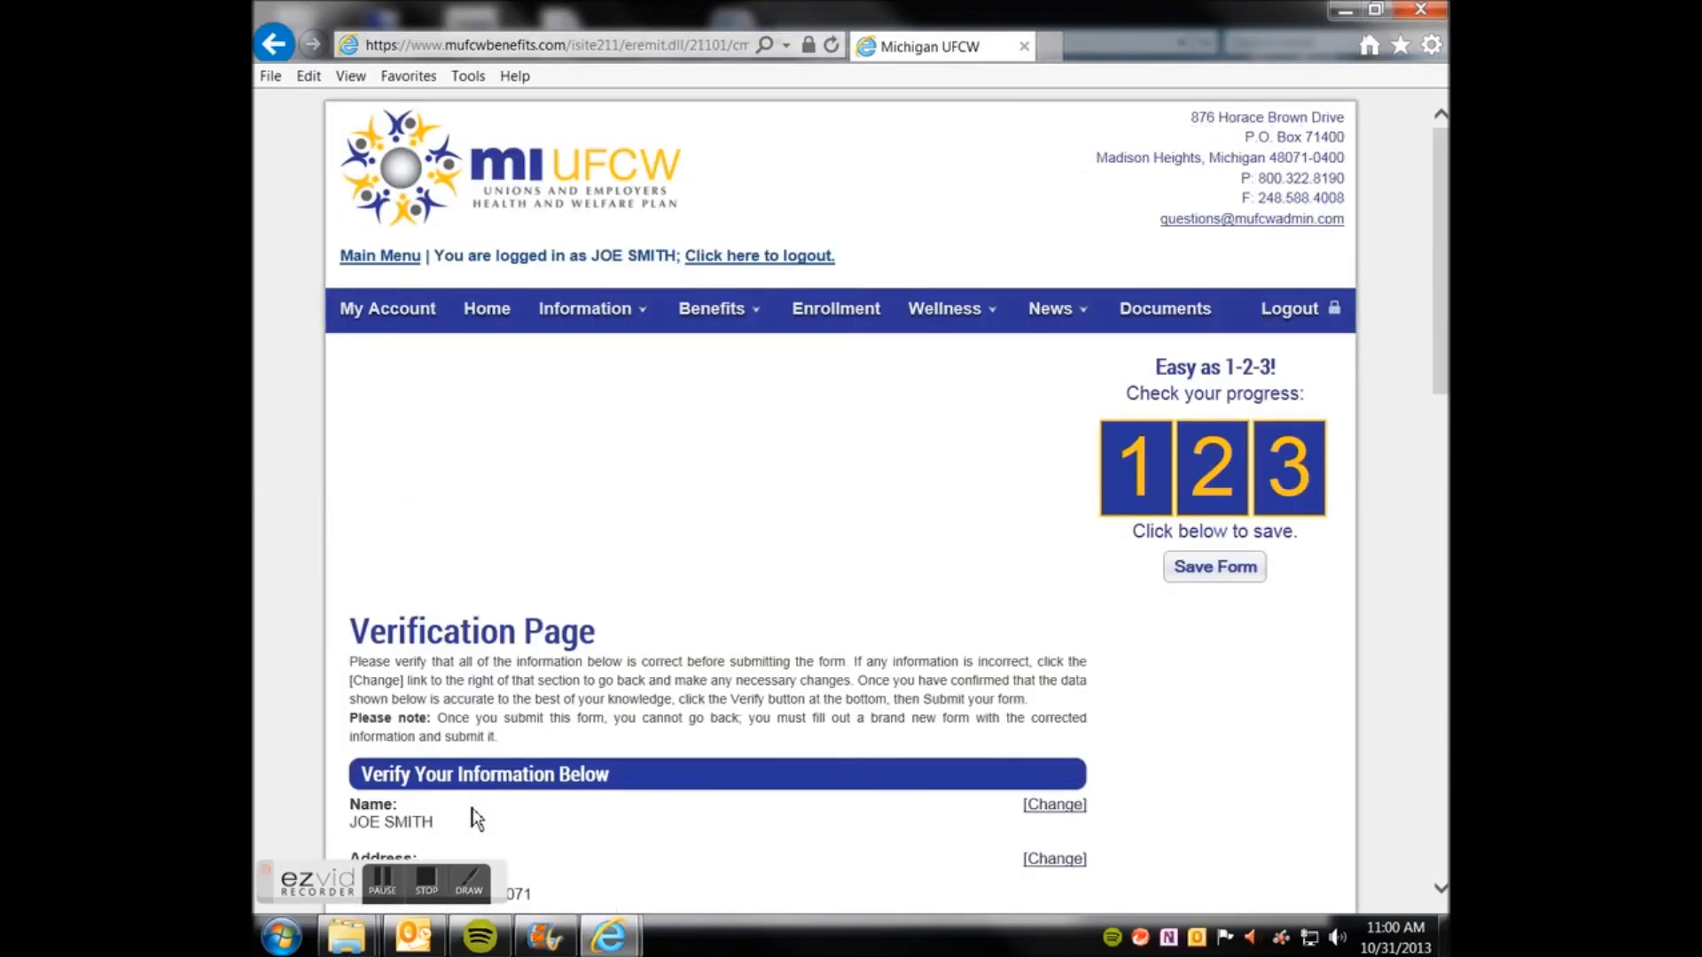
scroll(476, 817, down, 3)
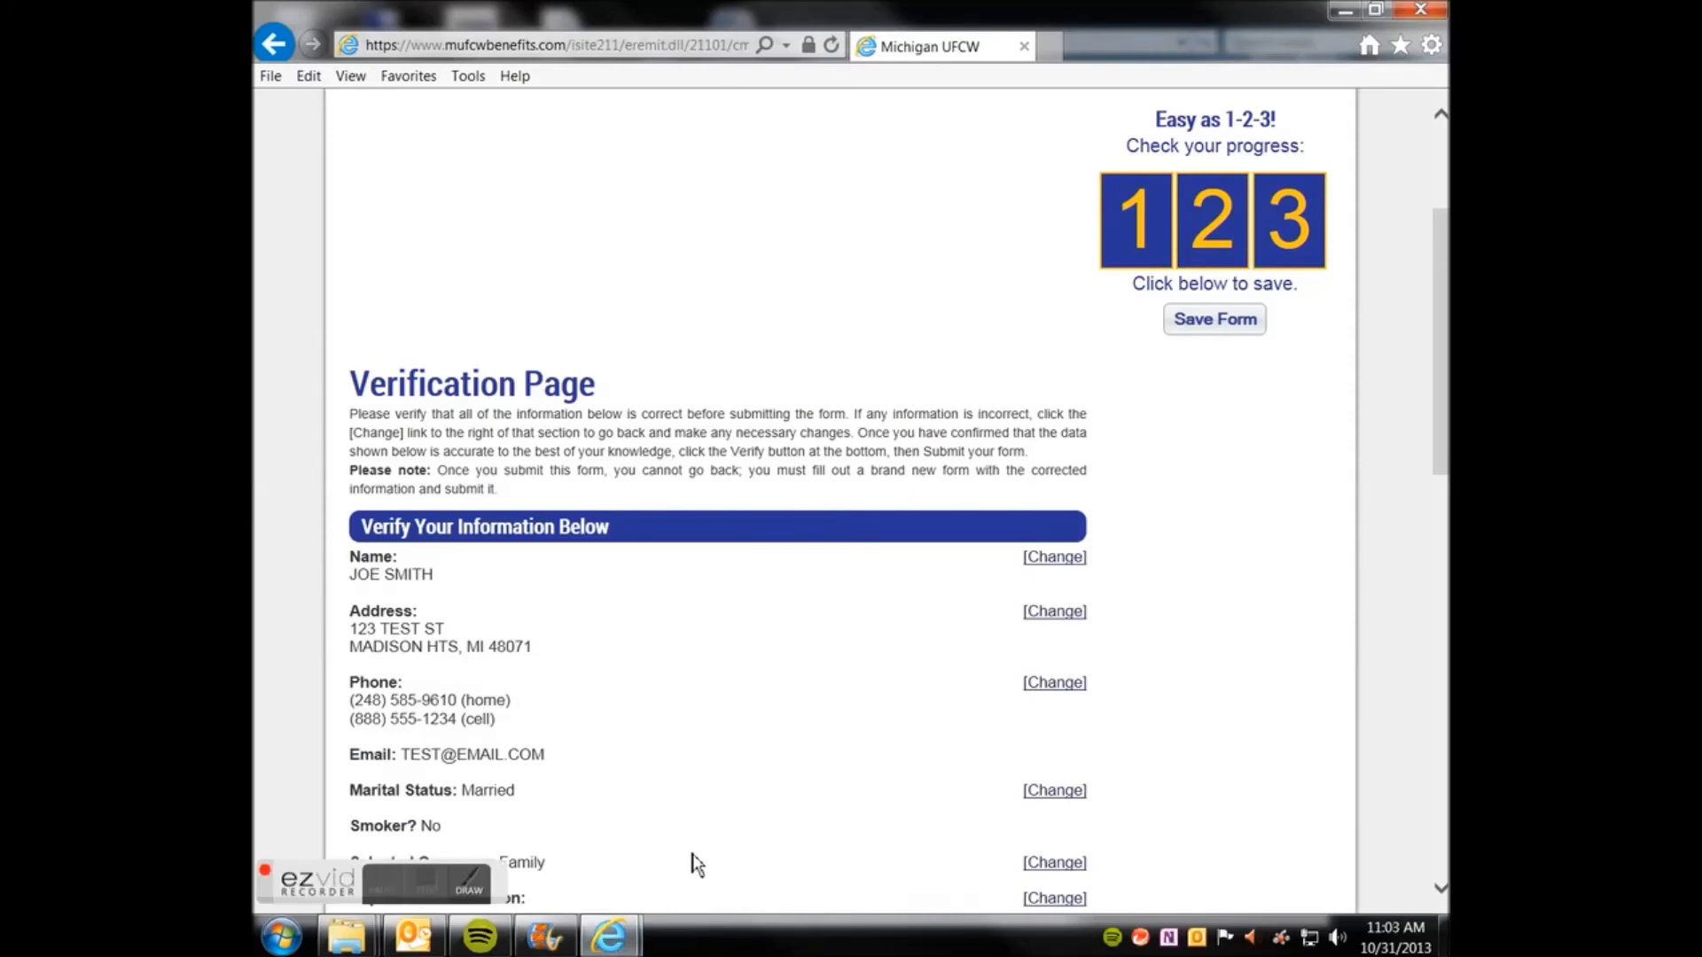
scroll(713, 776, down, 6)
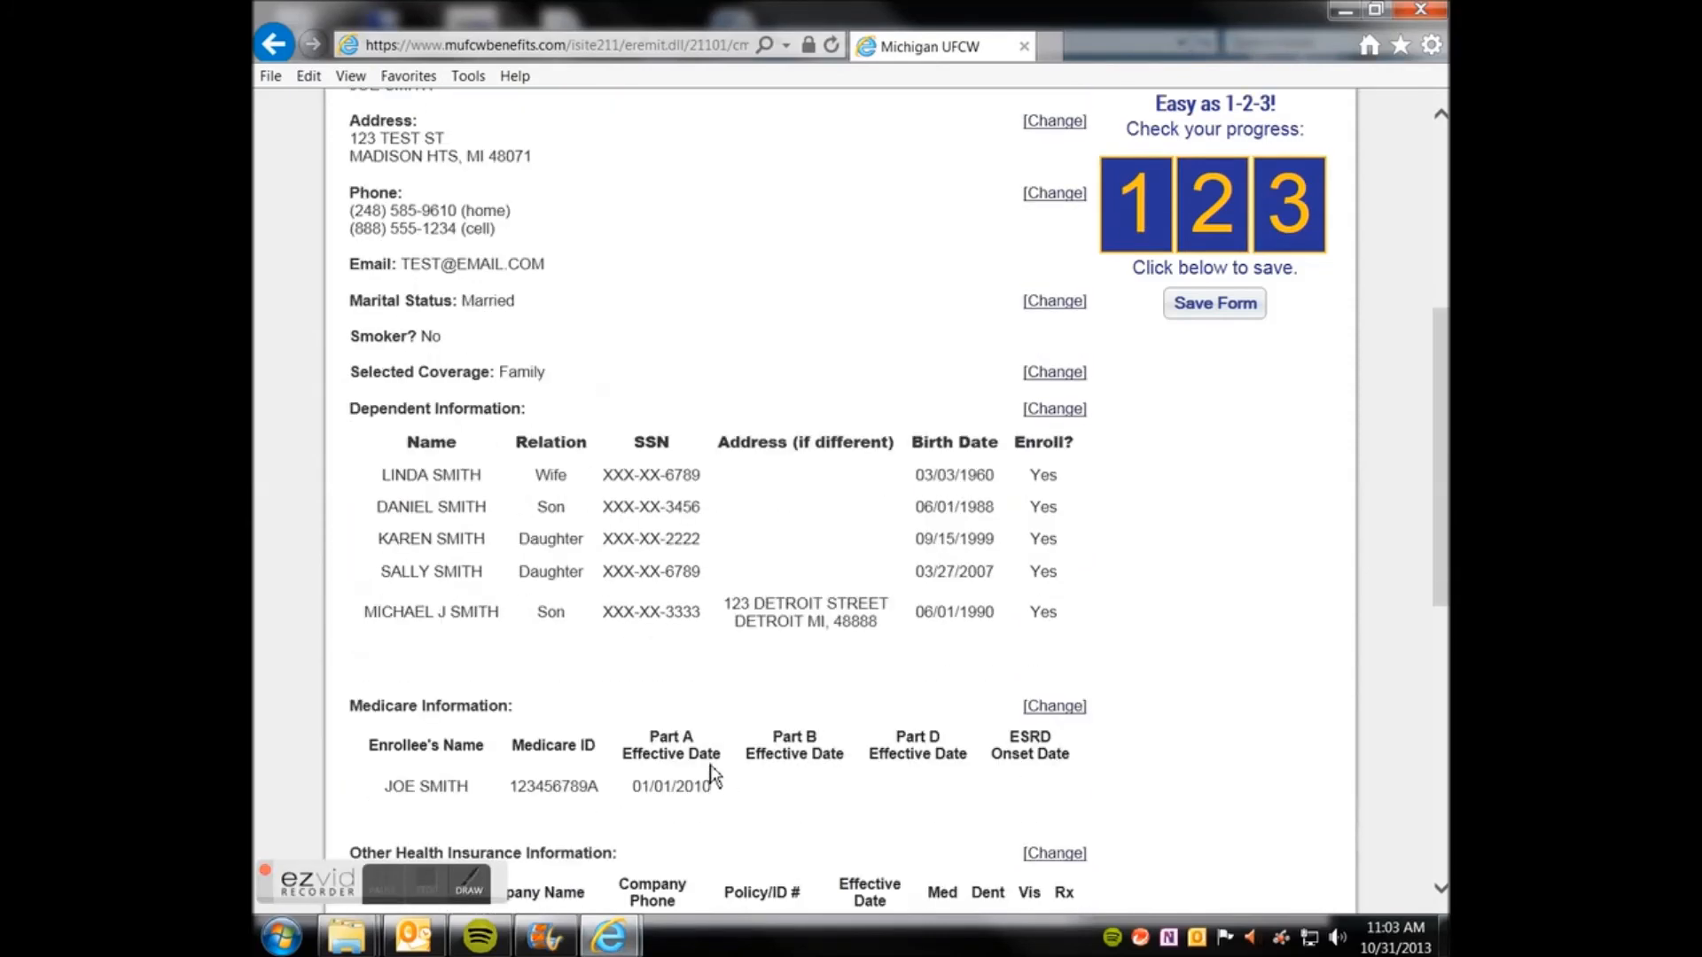
scroll(866, 638, up, 6)
scroll(850, 657, down, 4)
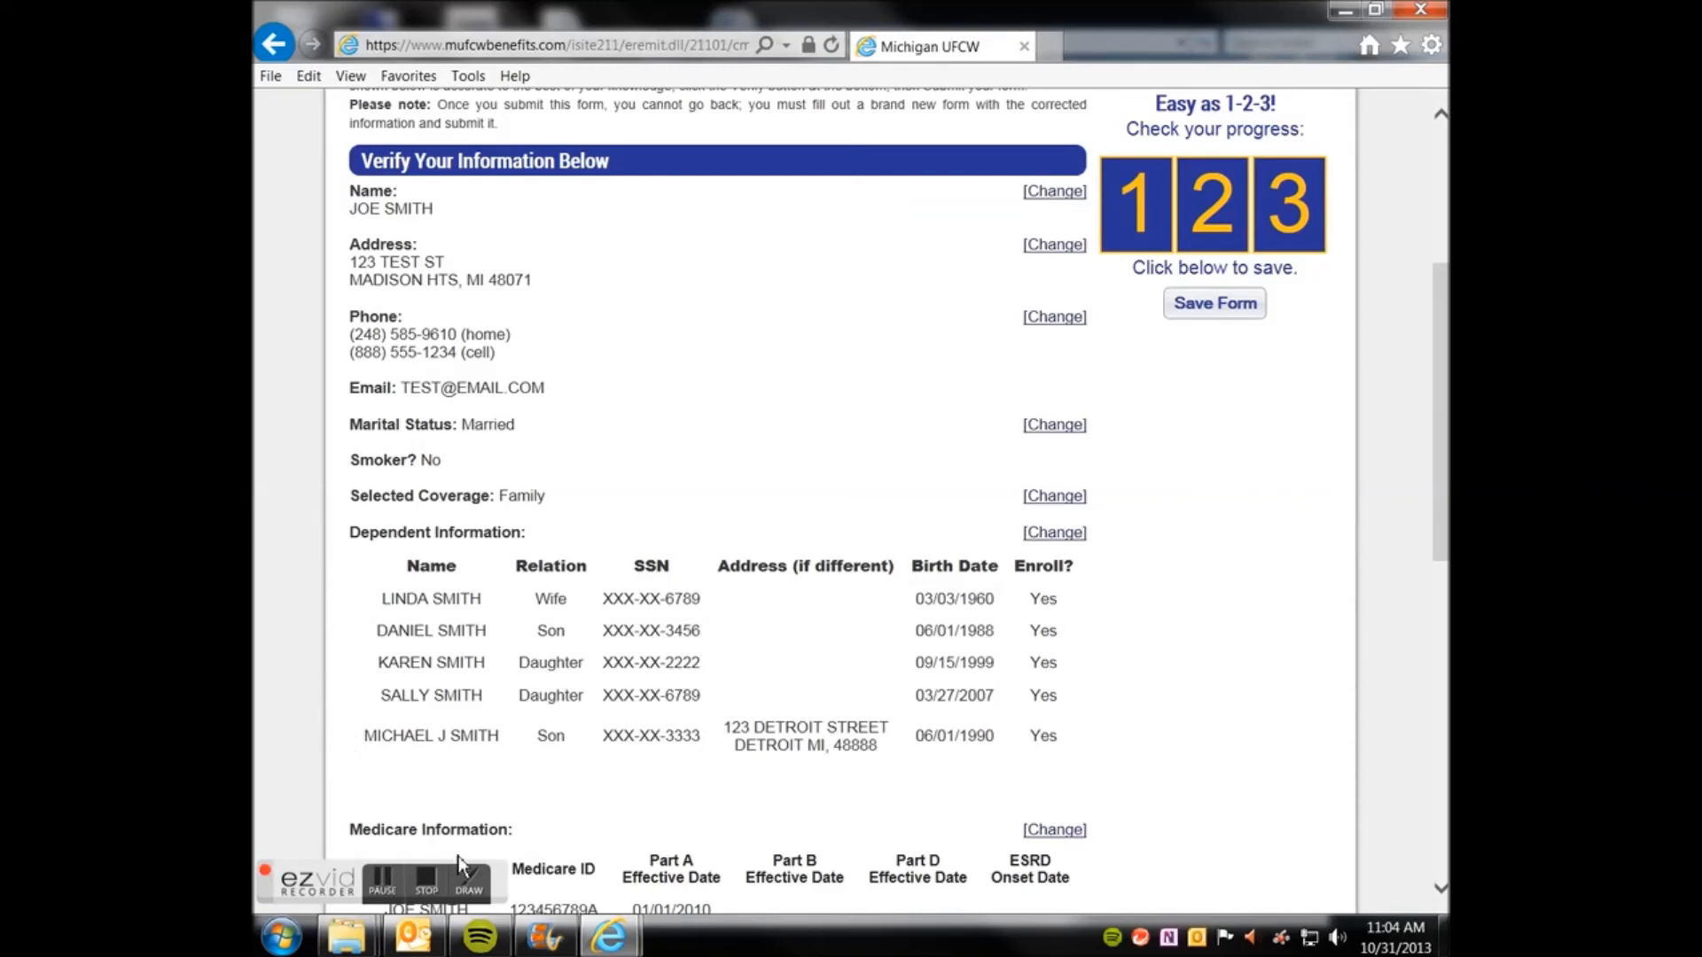
click(429, 891)
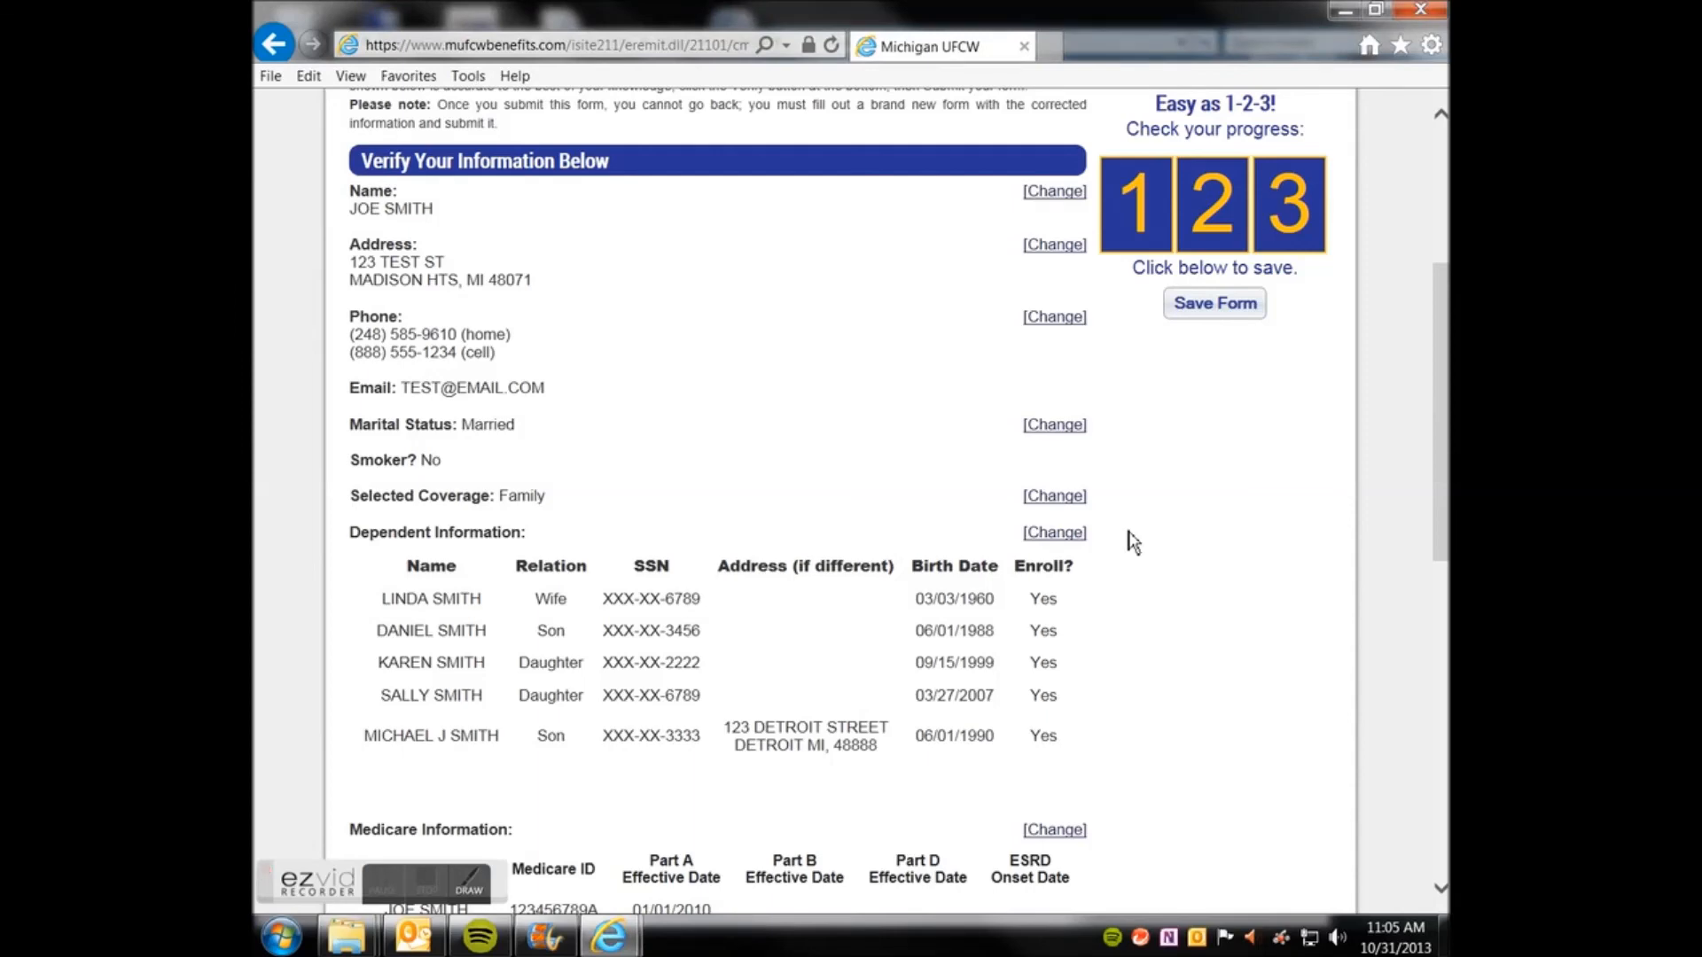
- Check the Medicare, other health insurance and working spouse information, and submit the enrollment form
scroll(1133, 542, down, 5)
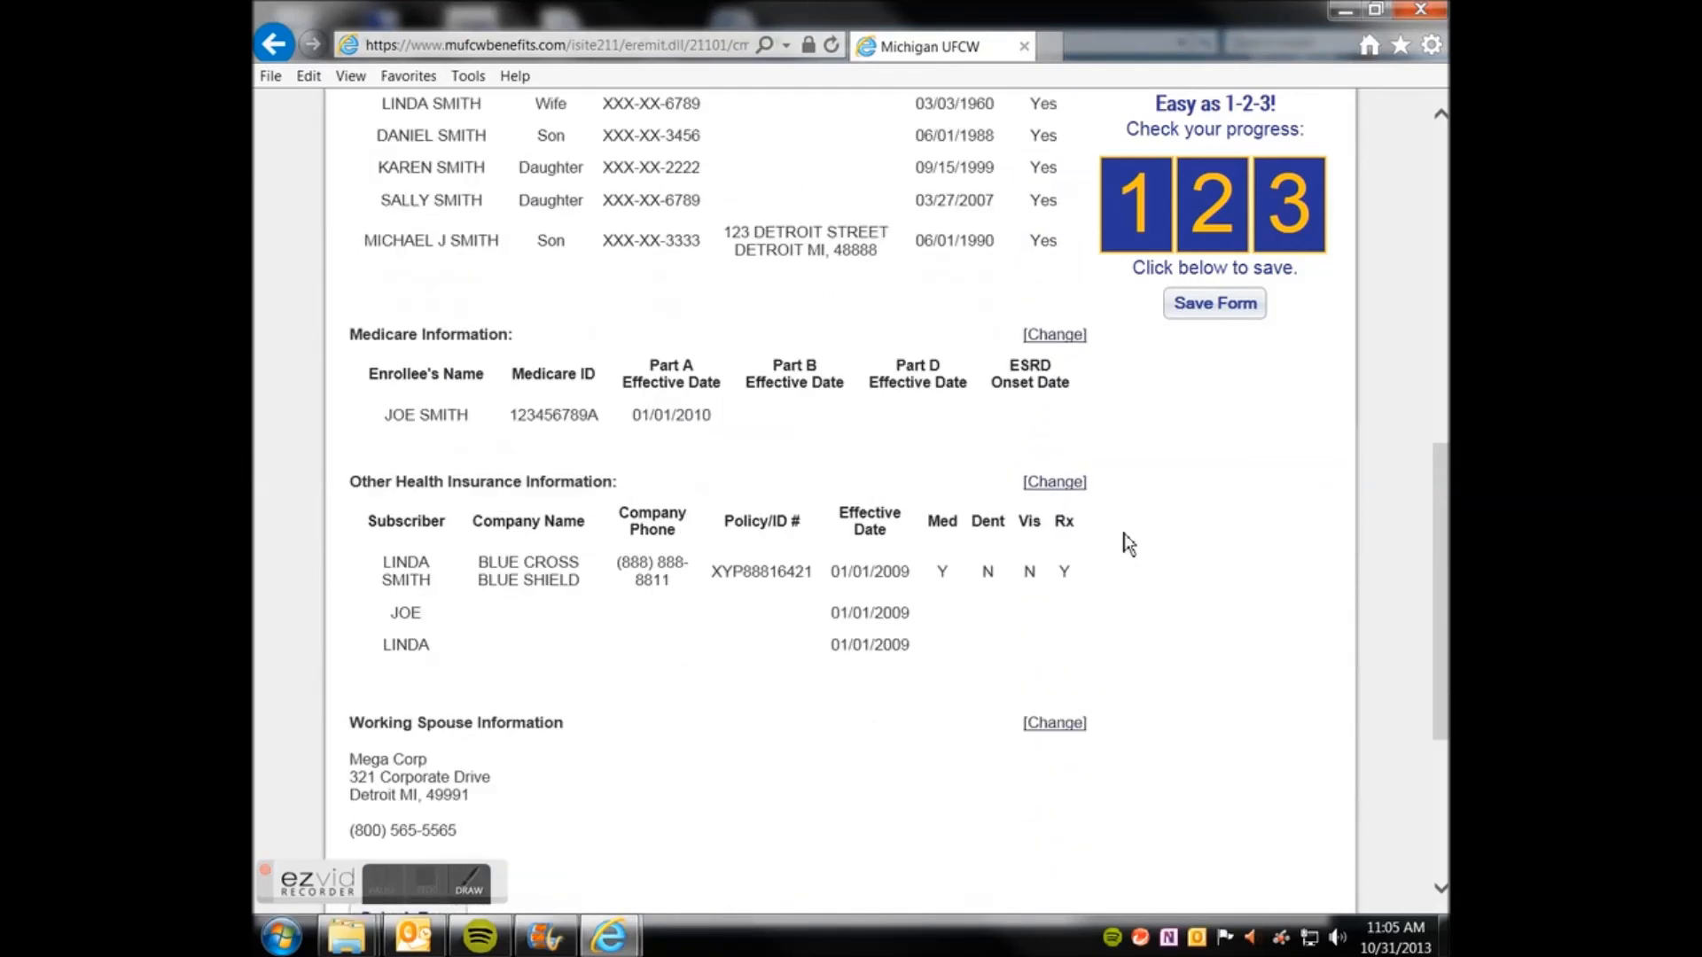
scroll(1128, 544, down, 1)
scroll(1127, 543, down, 1)
scroll(1126, 543, up, 1)
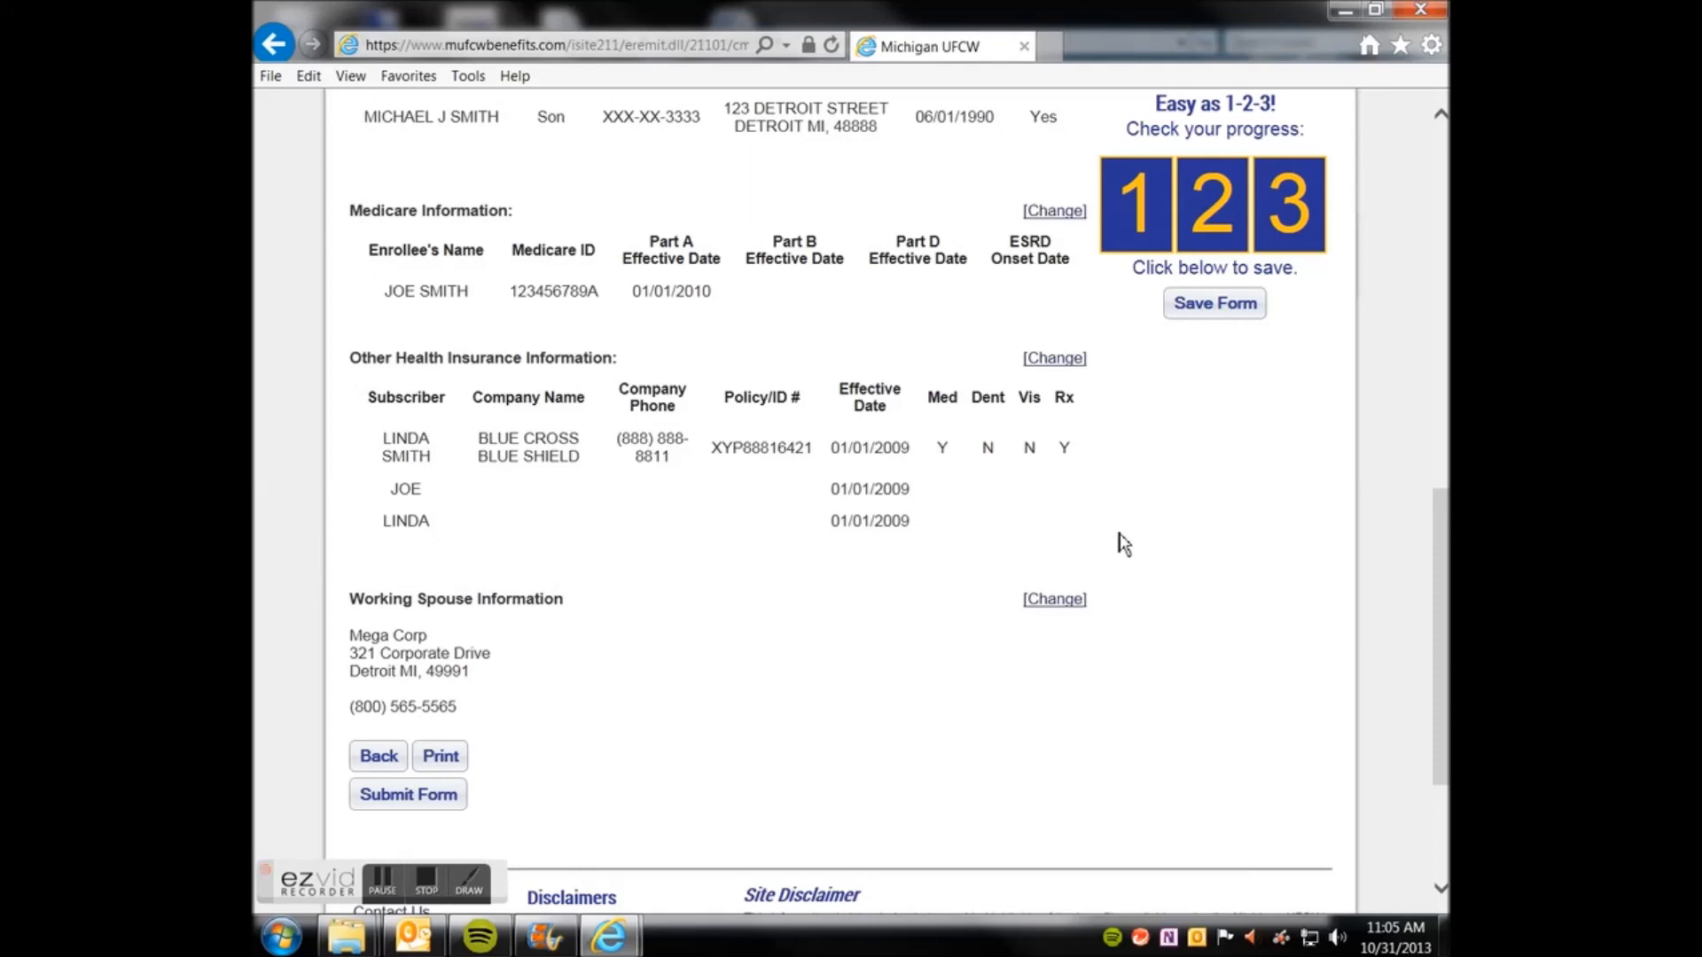
scroll(1053, 551, down, 1)
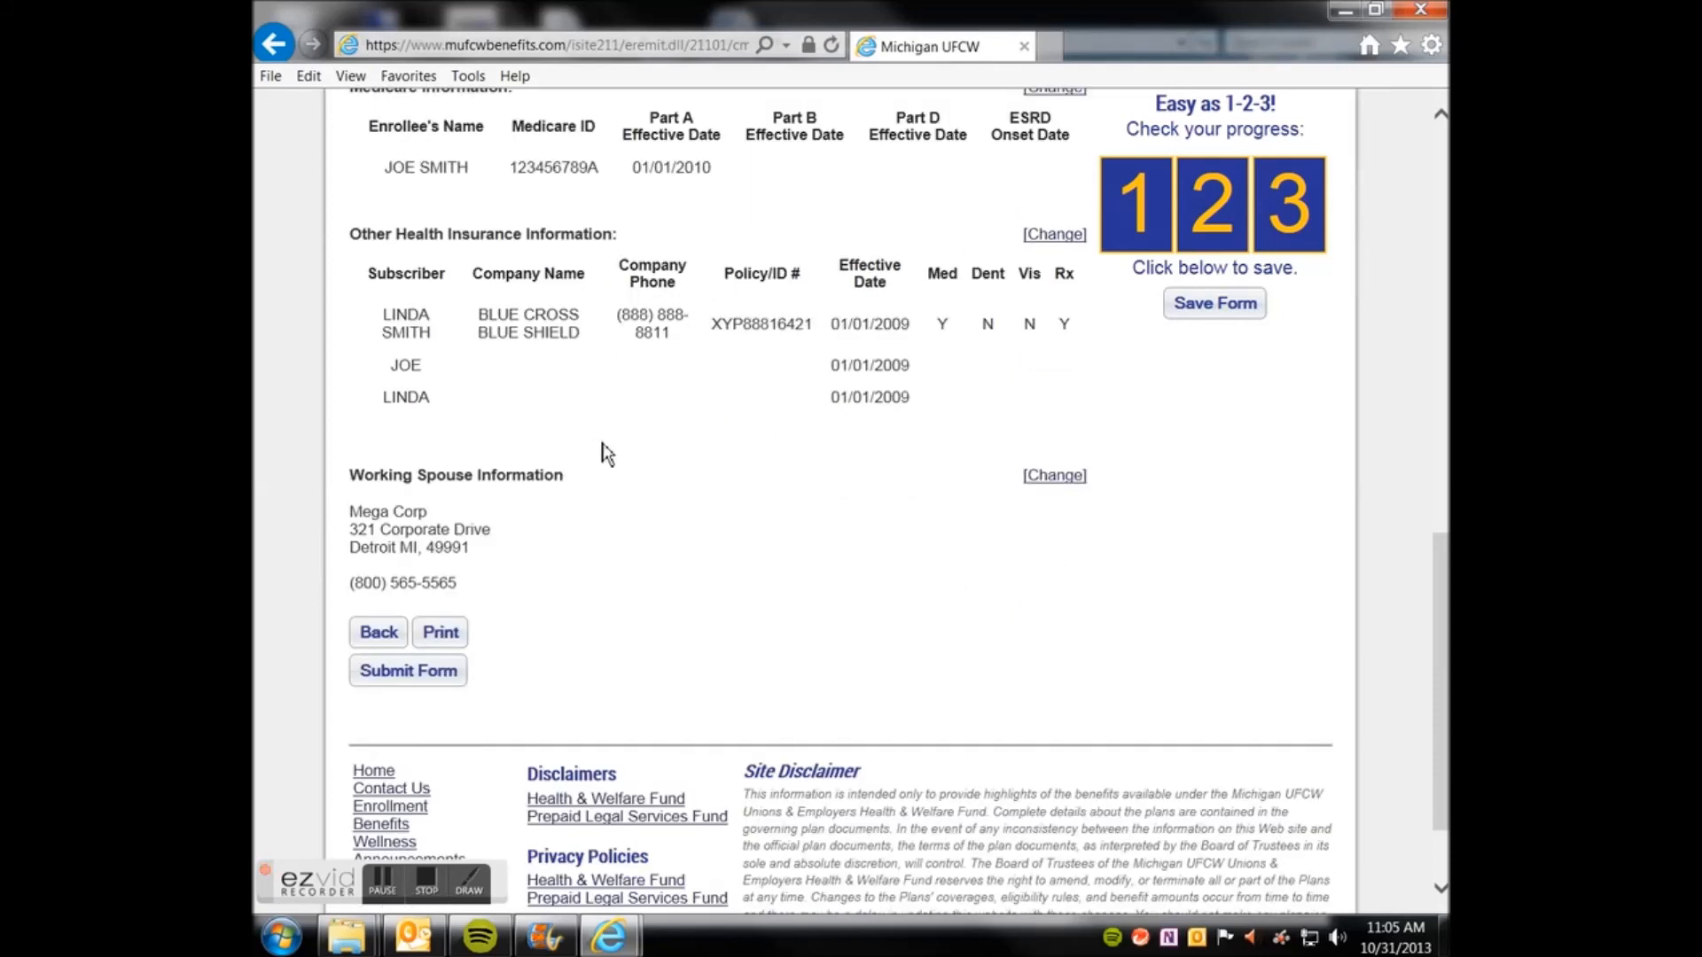
click(418, 675)
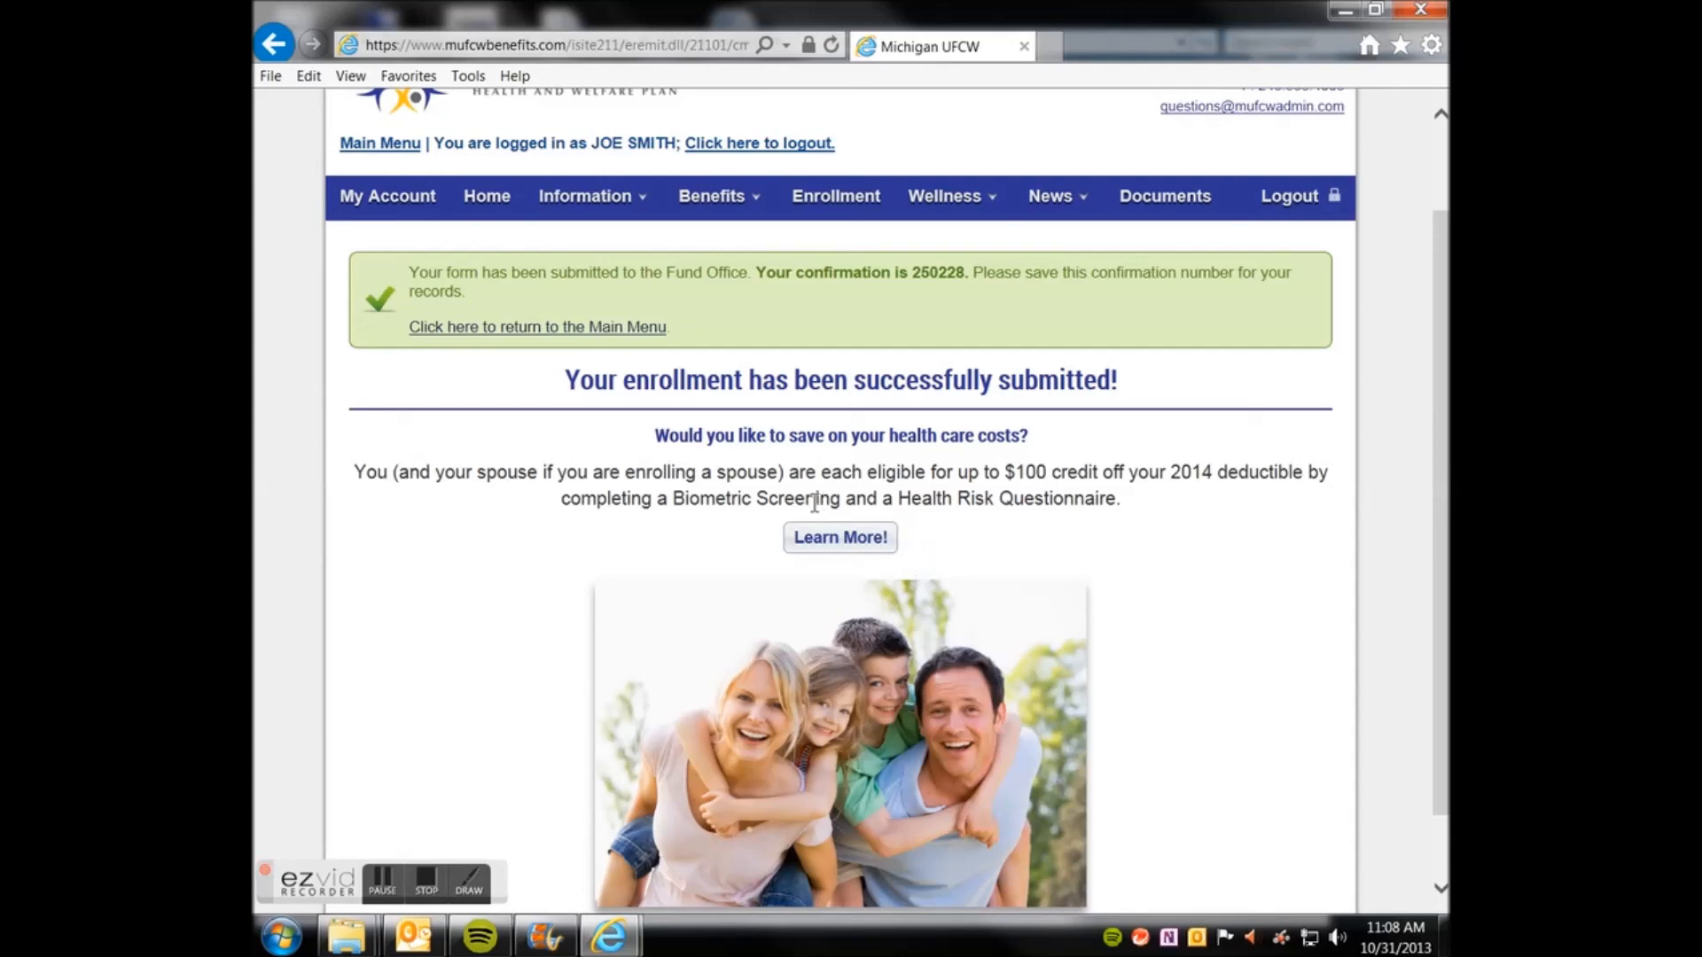
click(423, 886)
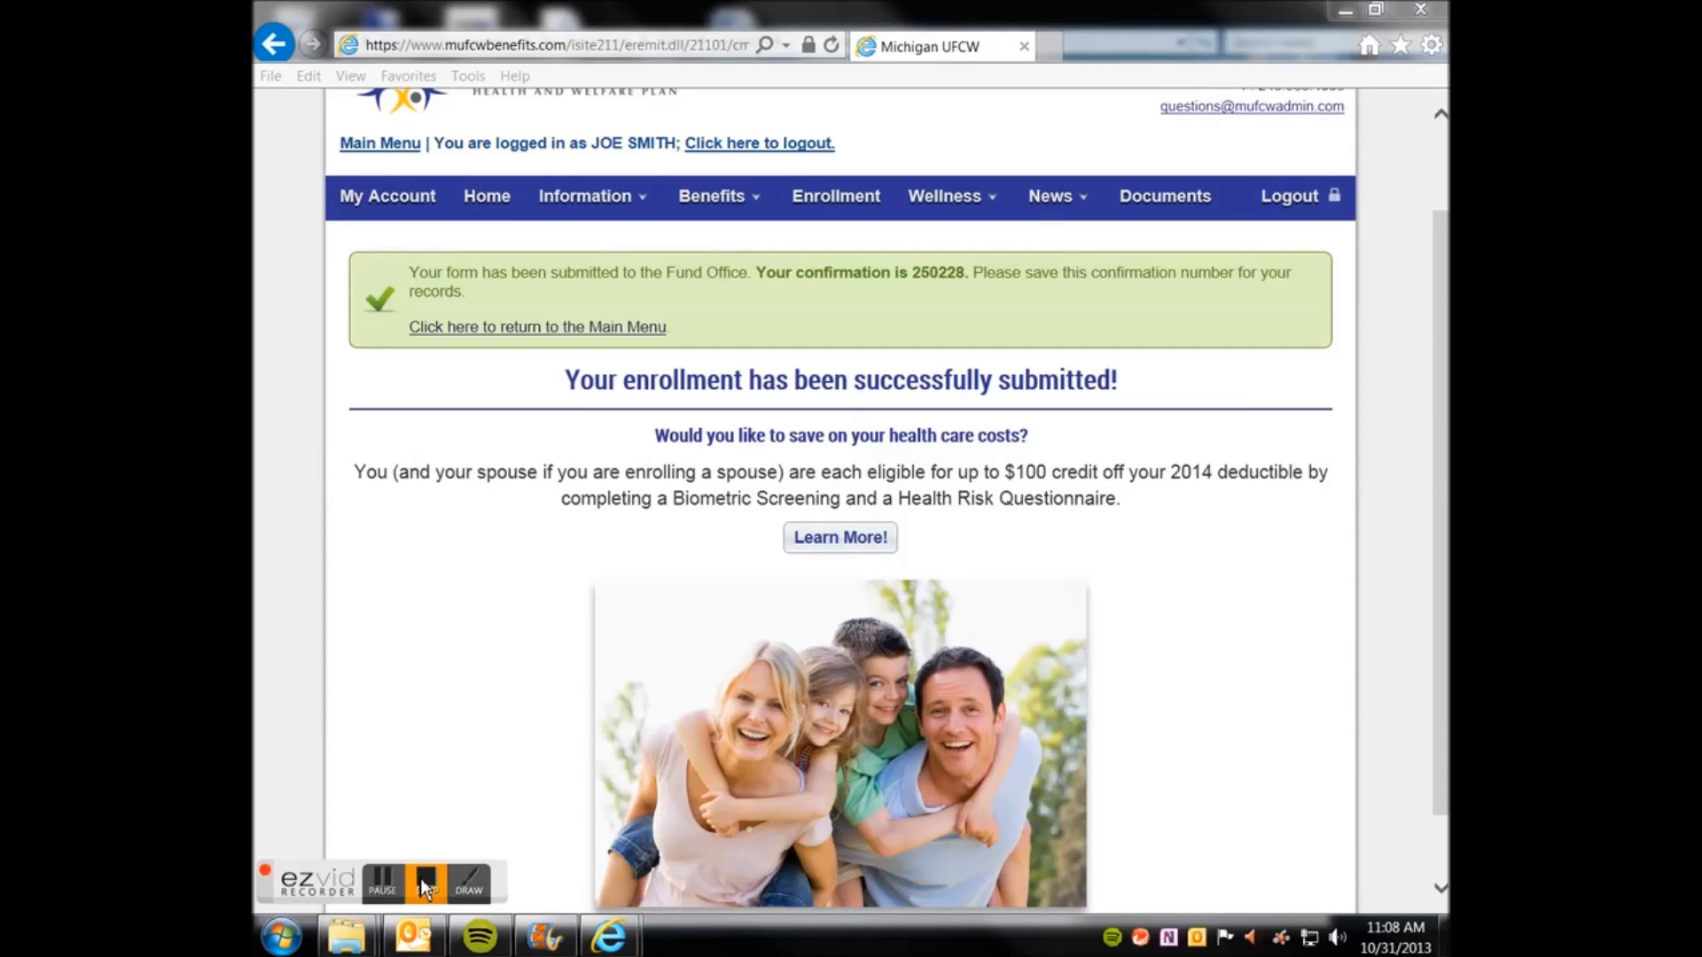